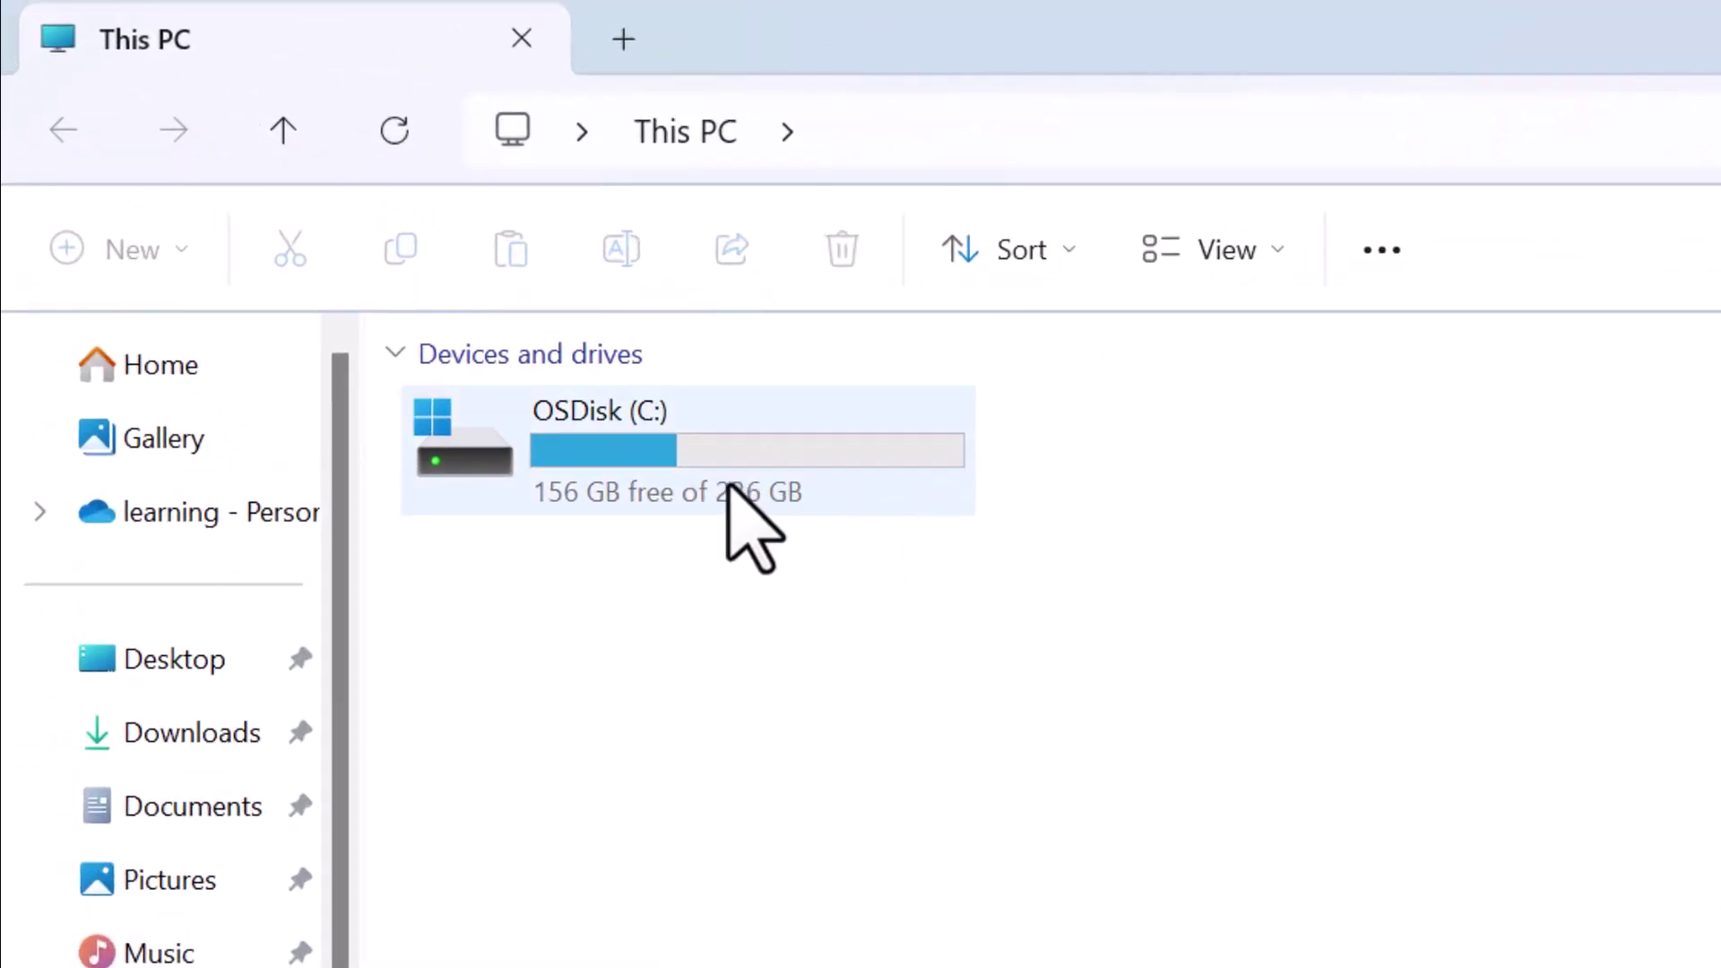
- Search Windows for "disk management" and open the Create and format hard disk partitions tool
mouse_move(728, 484)
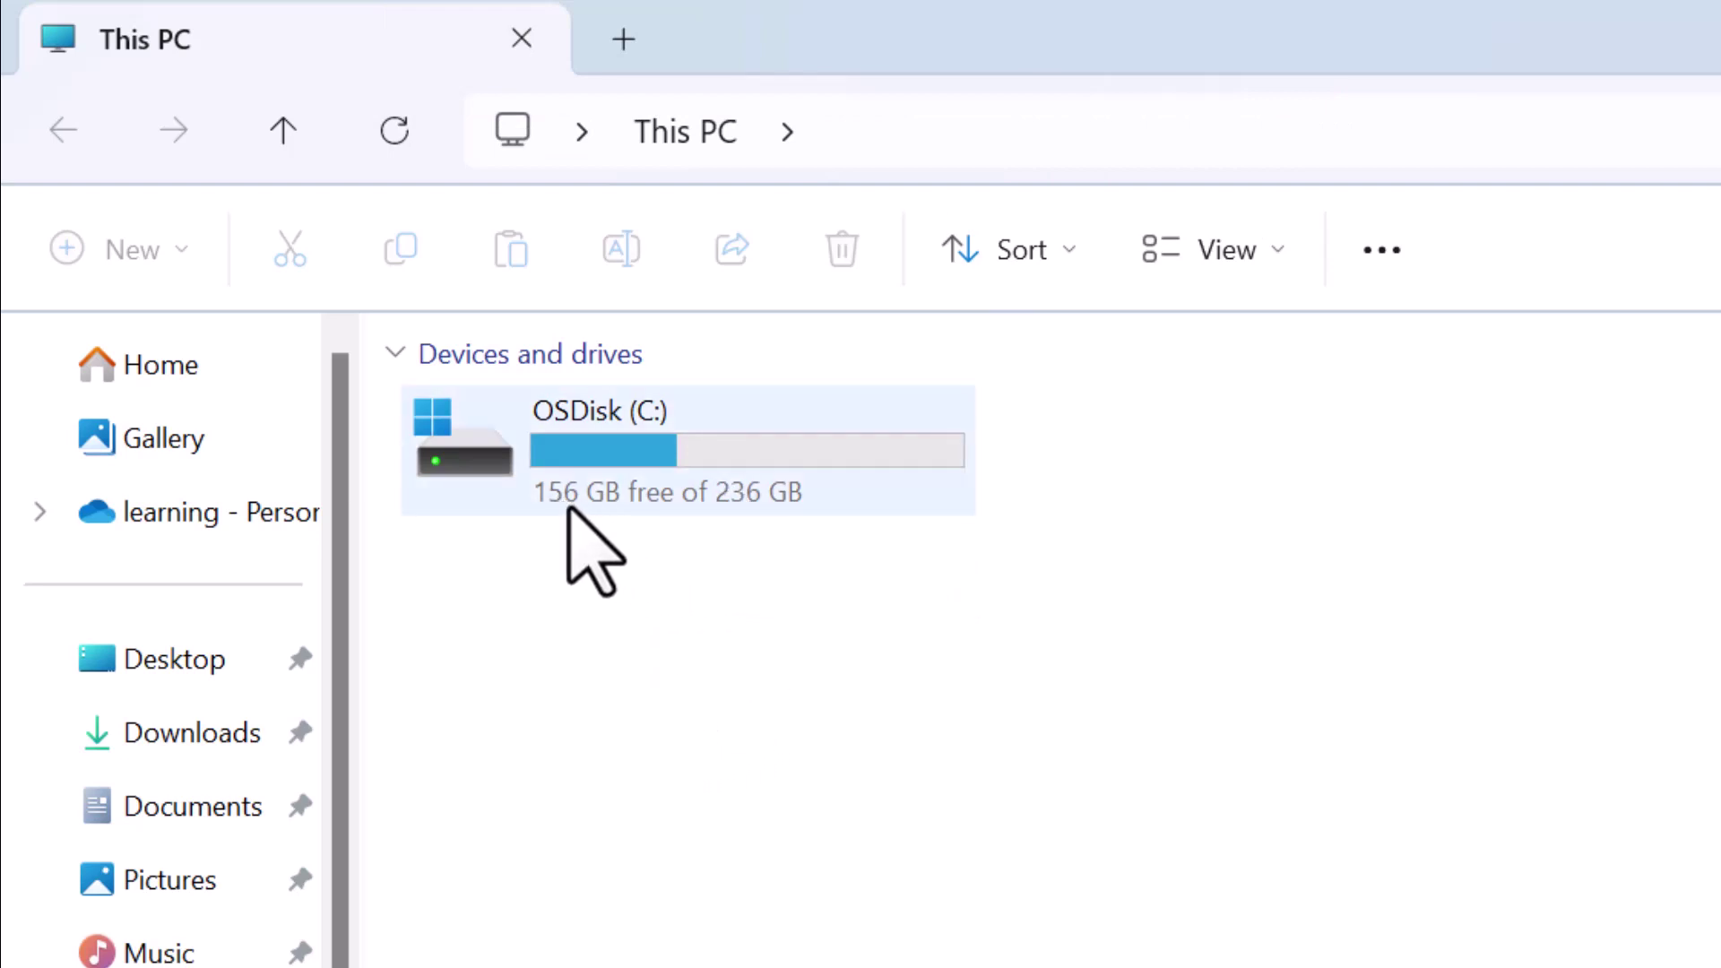
mouse_move(588, 504)
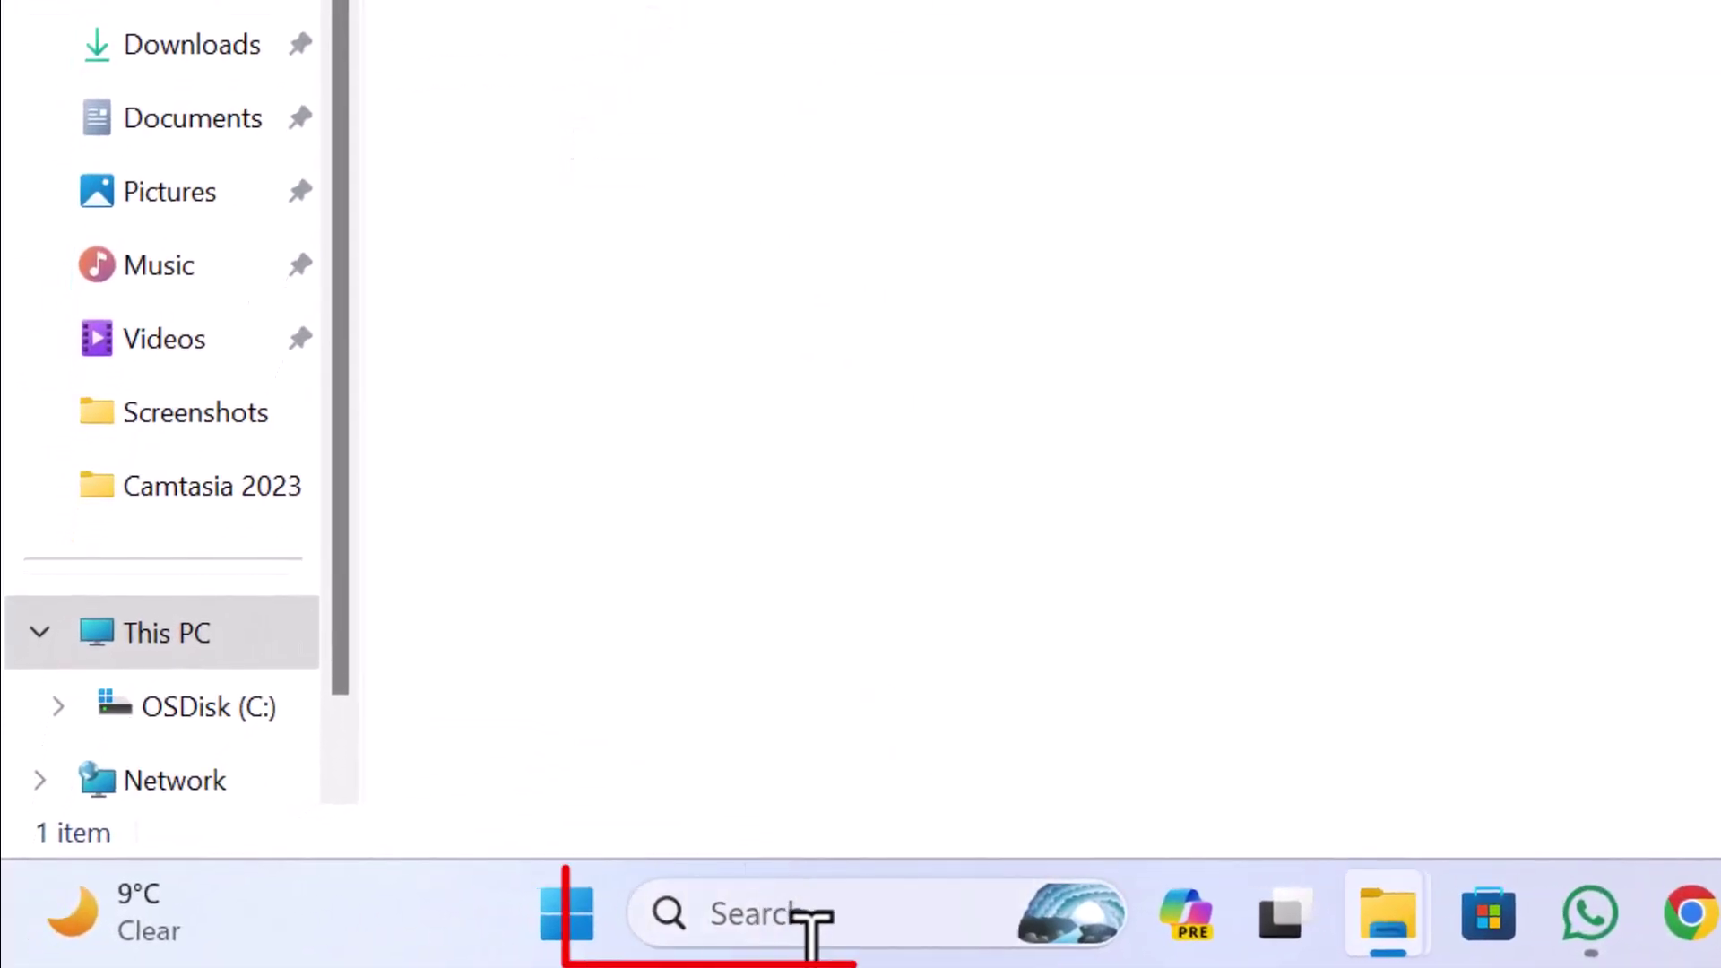
click(769, 914)
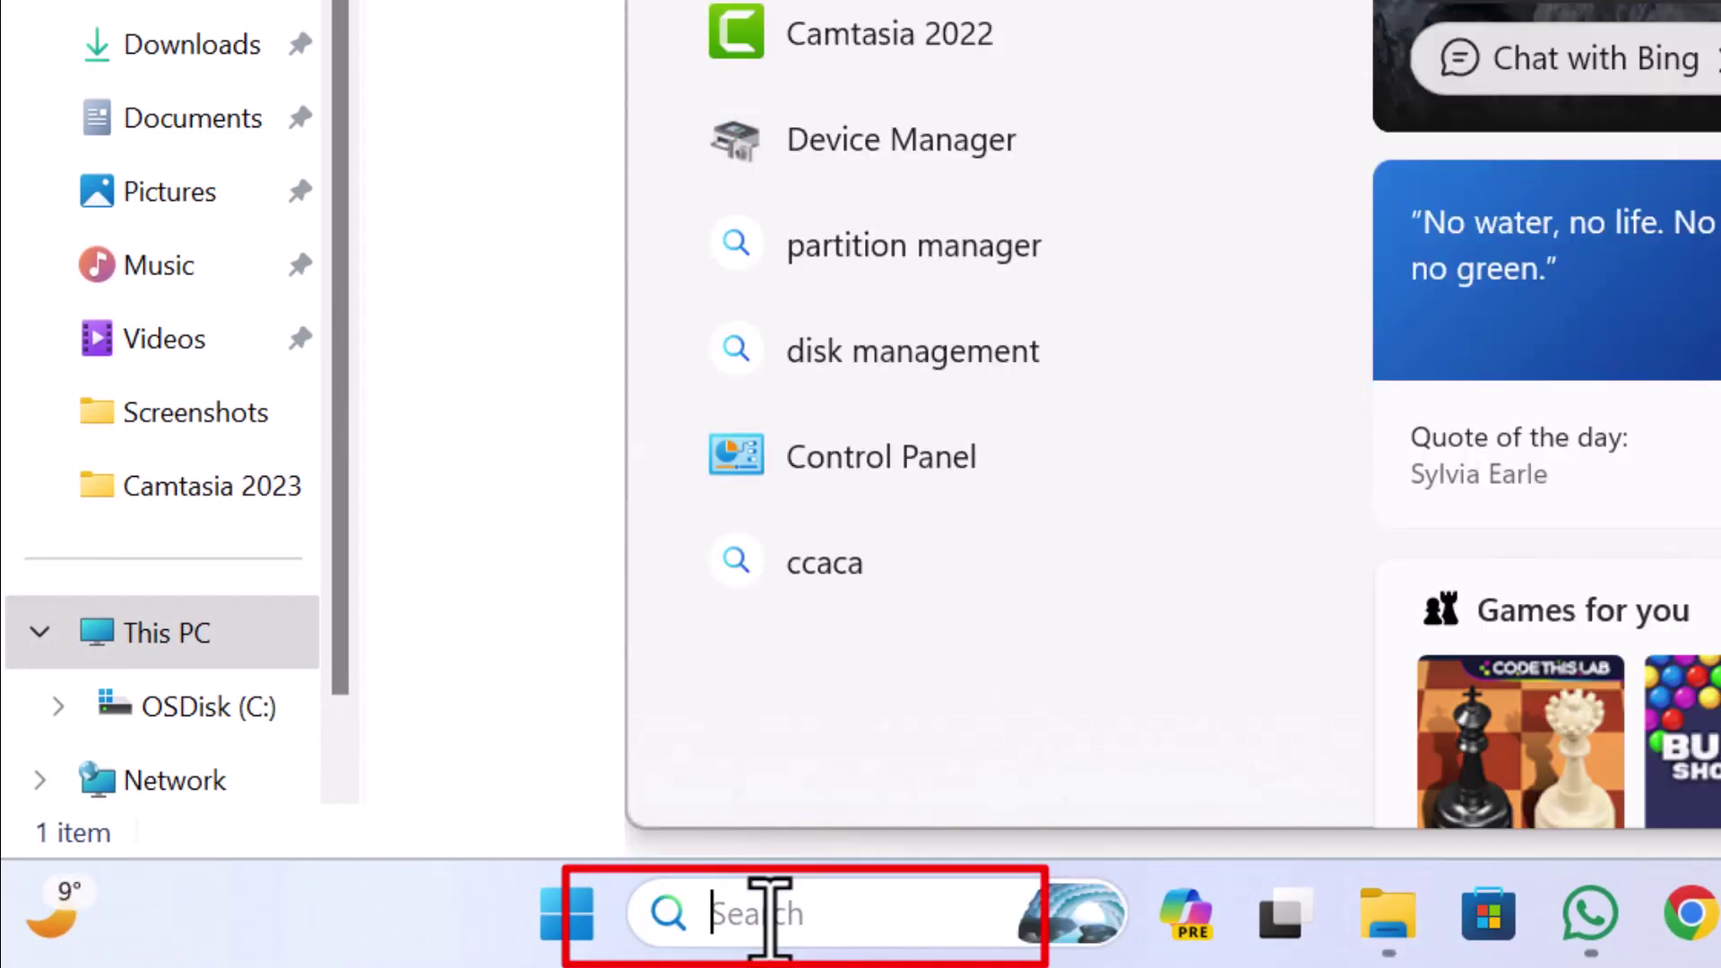
text(disk ma)
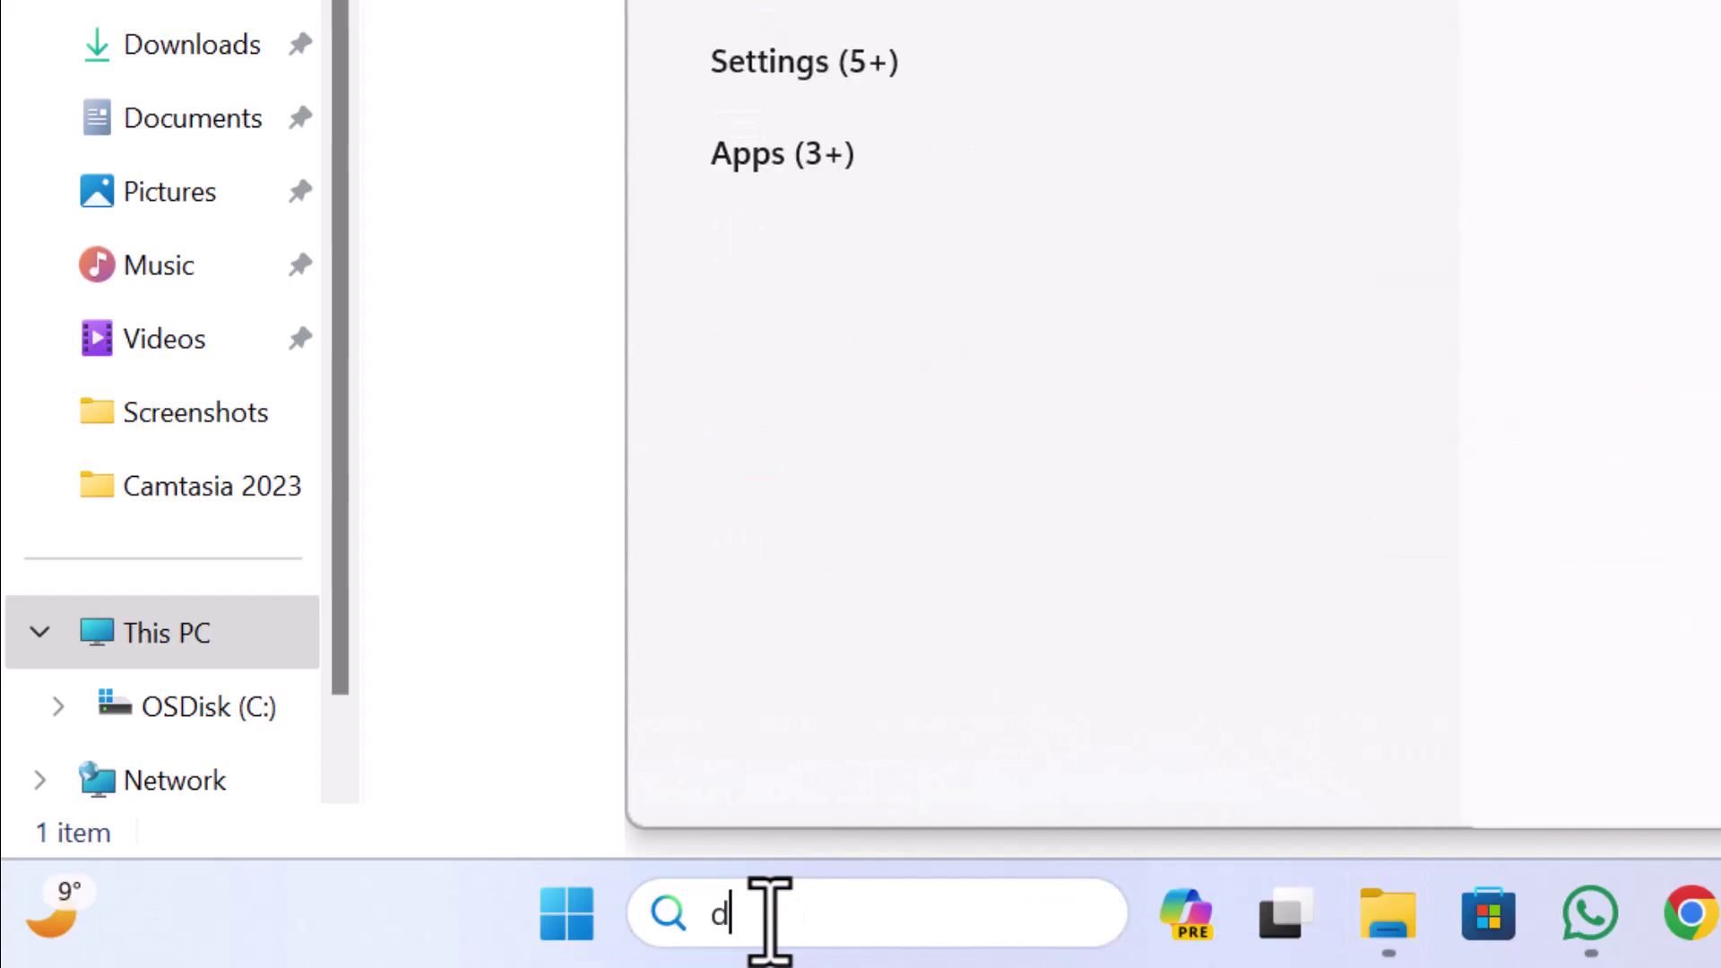
text(n)
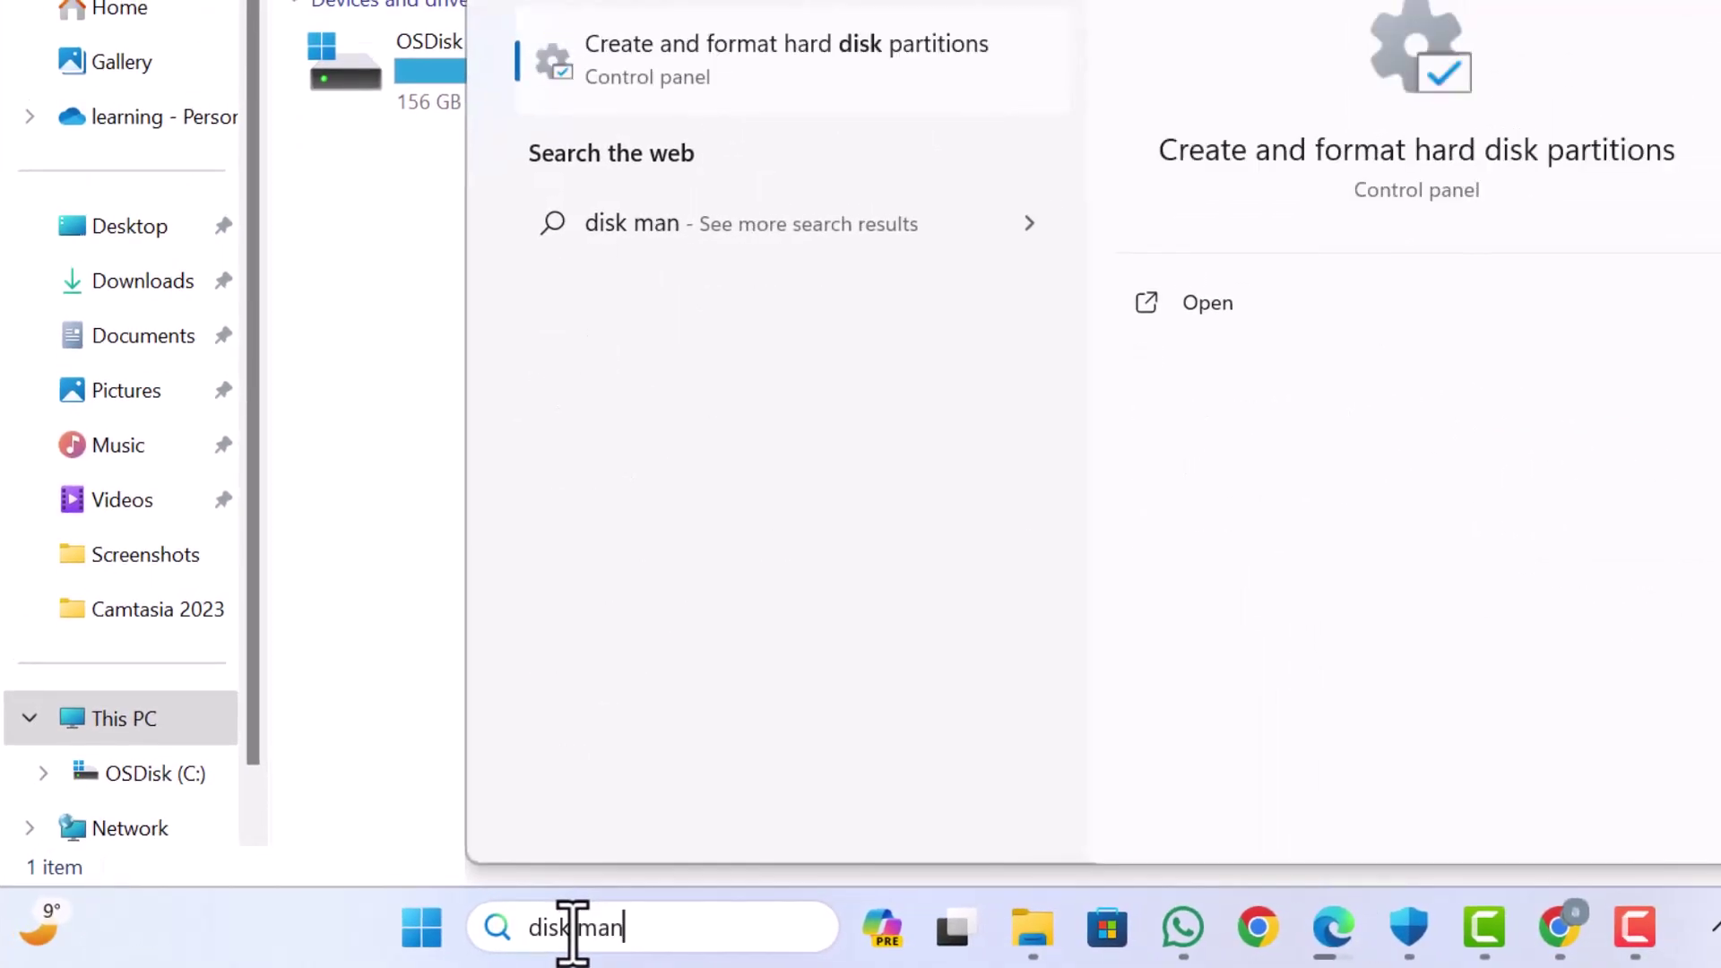
text(ag)
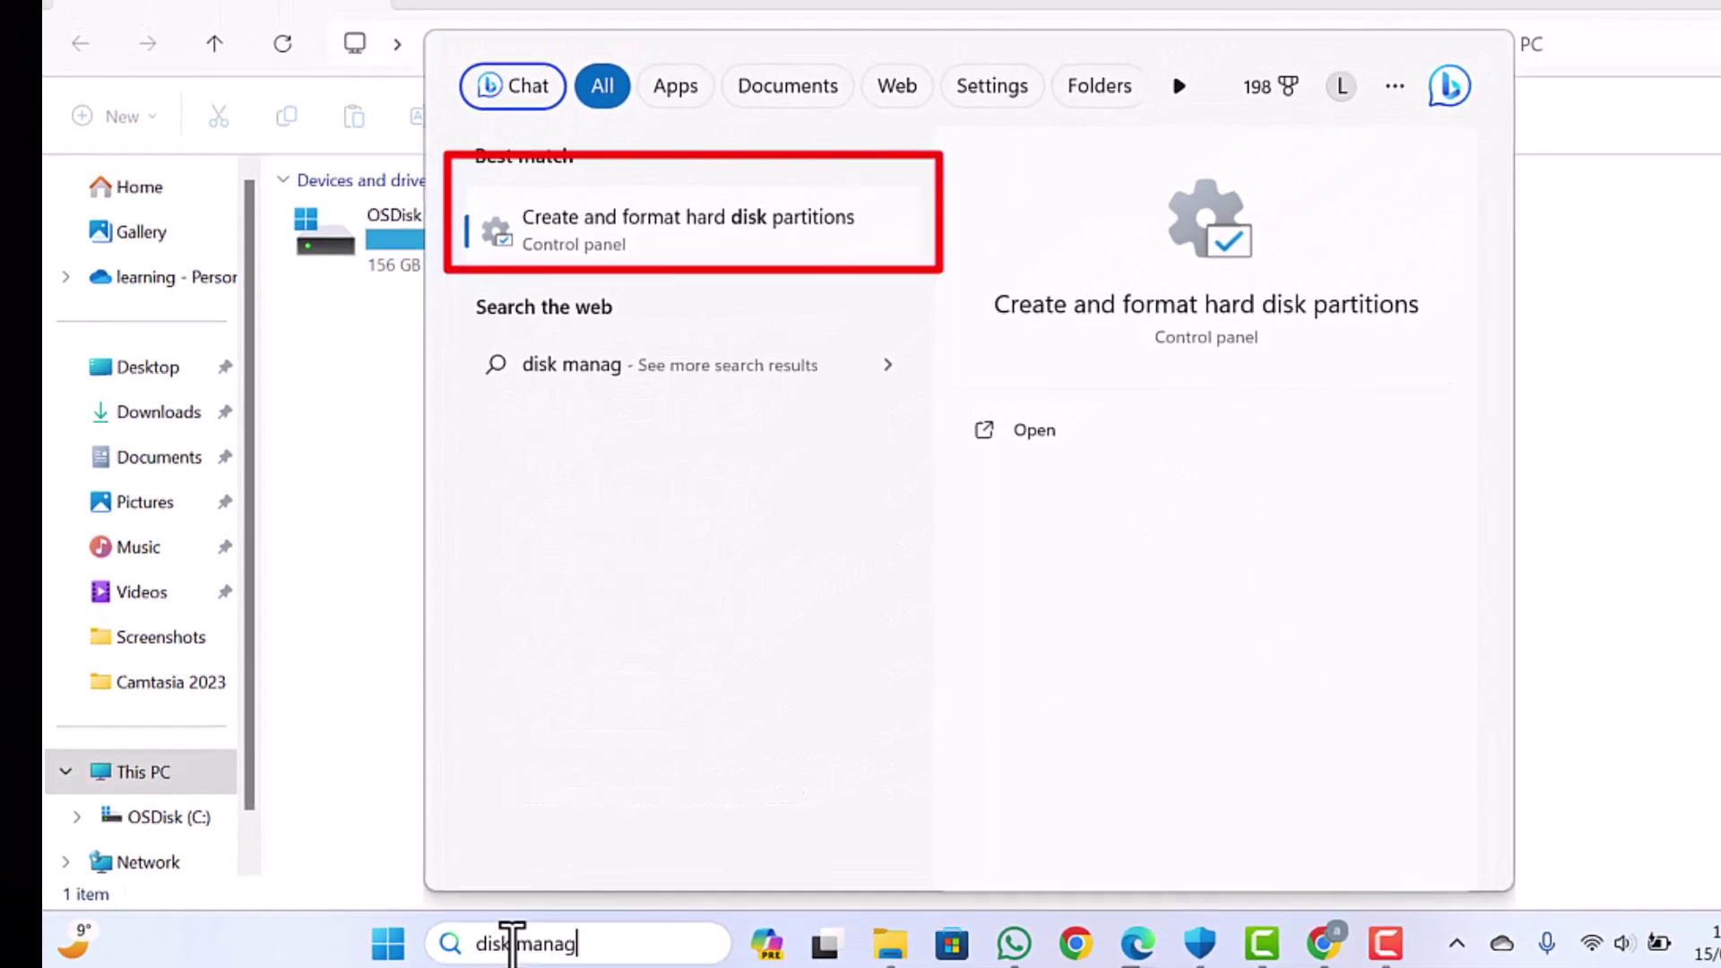
text(ement)
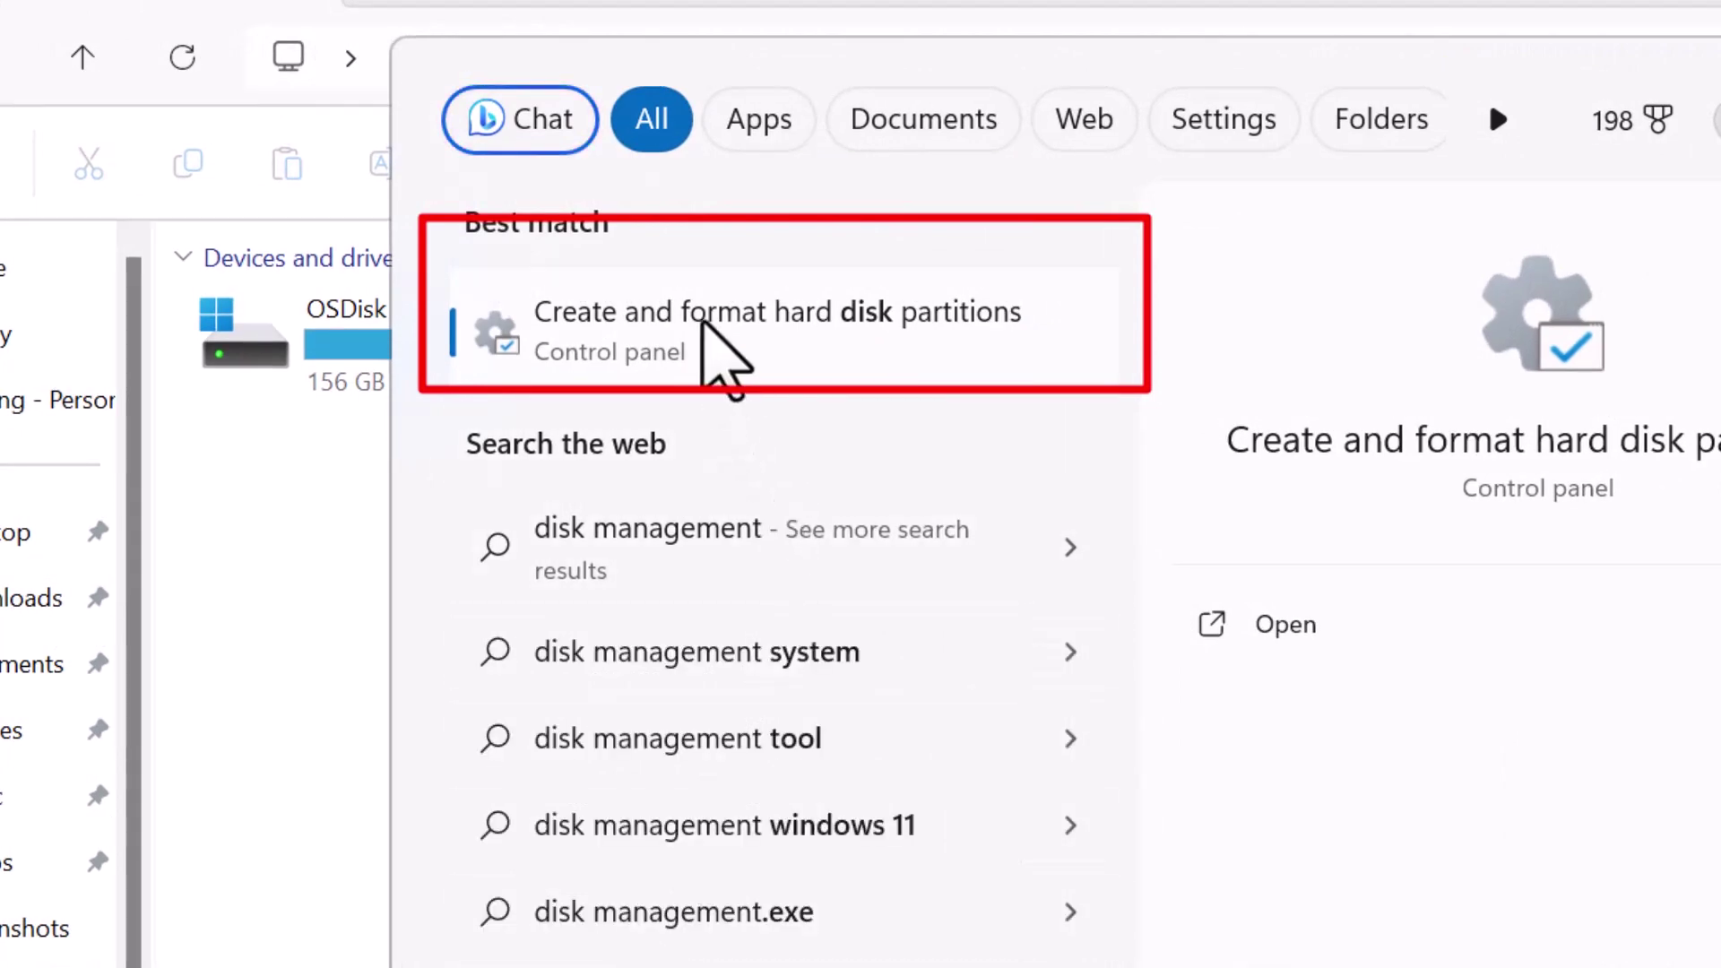
click(706, 325)
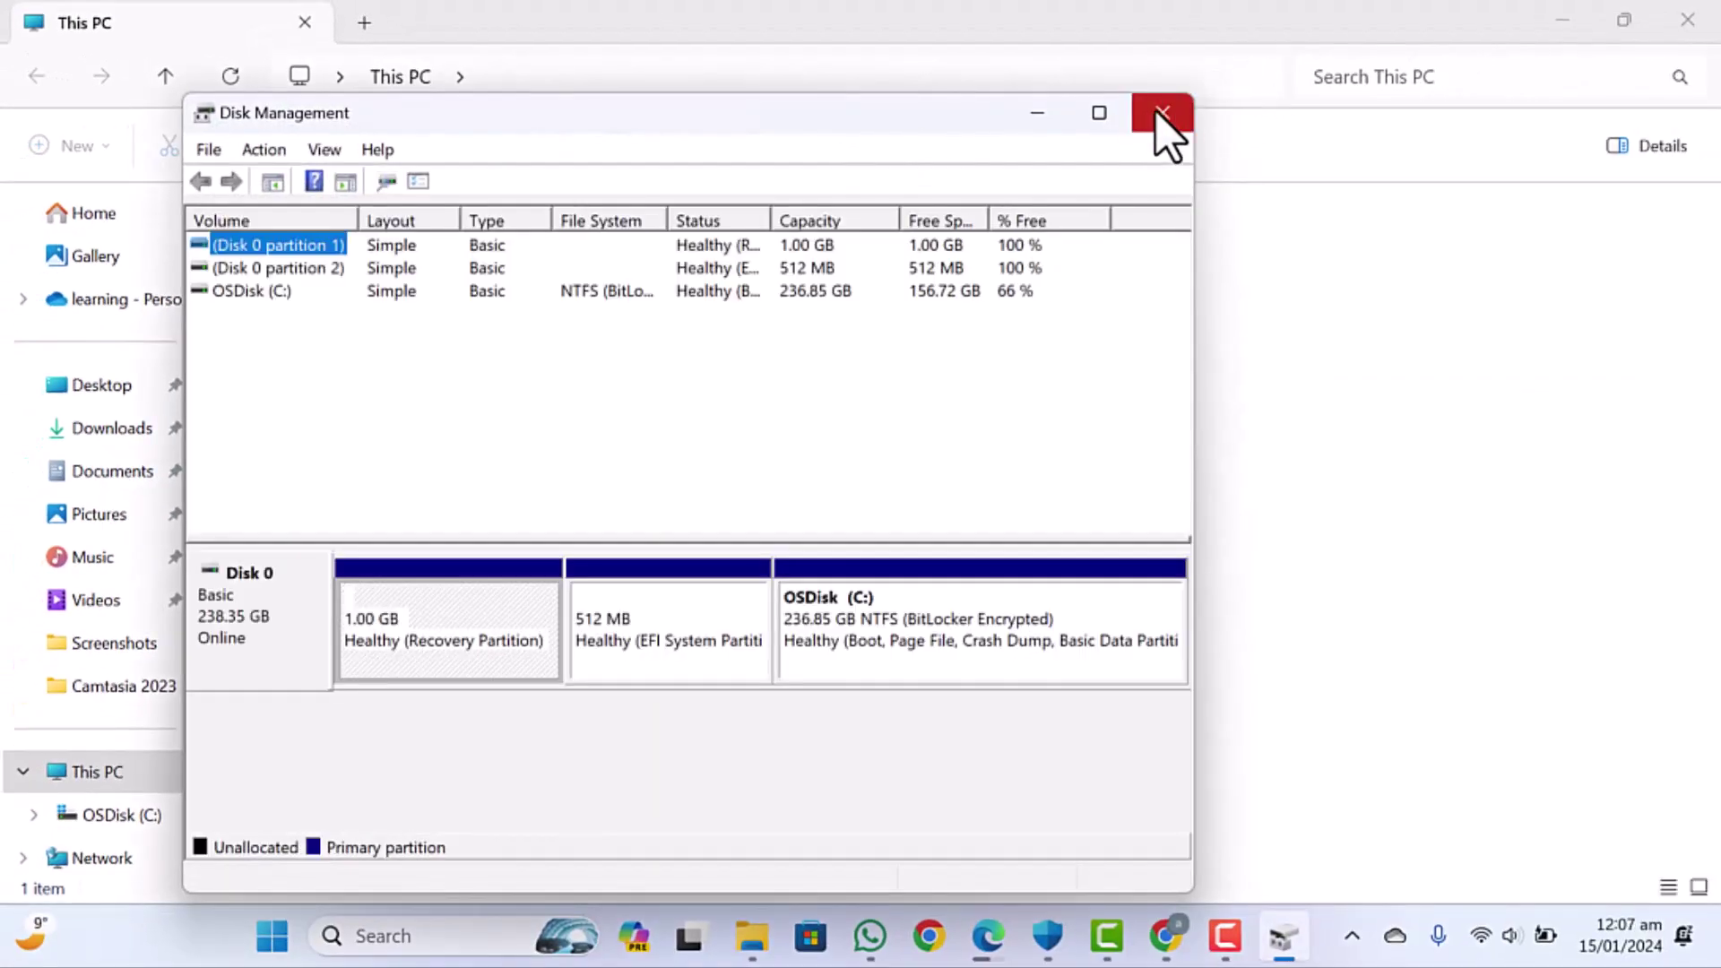
- Close Disk Management and minimize the This PC window to get to the desktop
click(1098, 113)
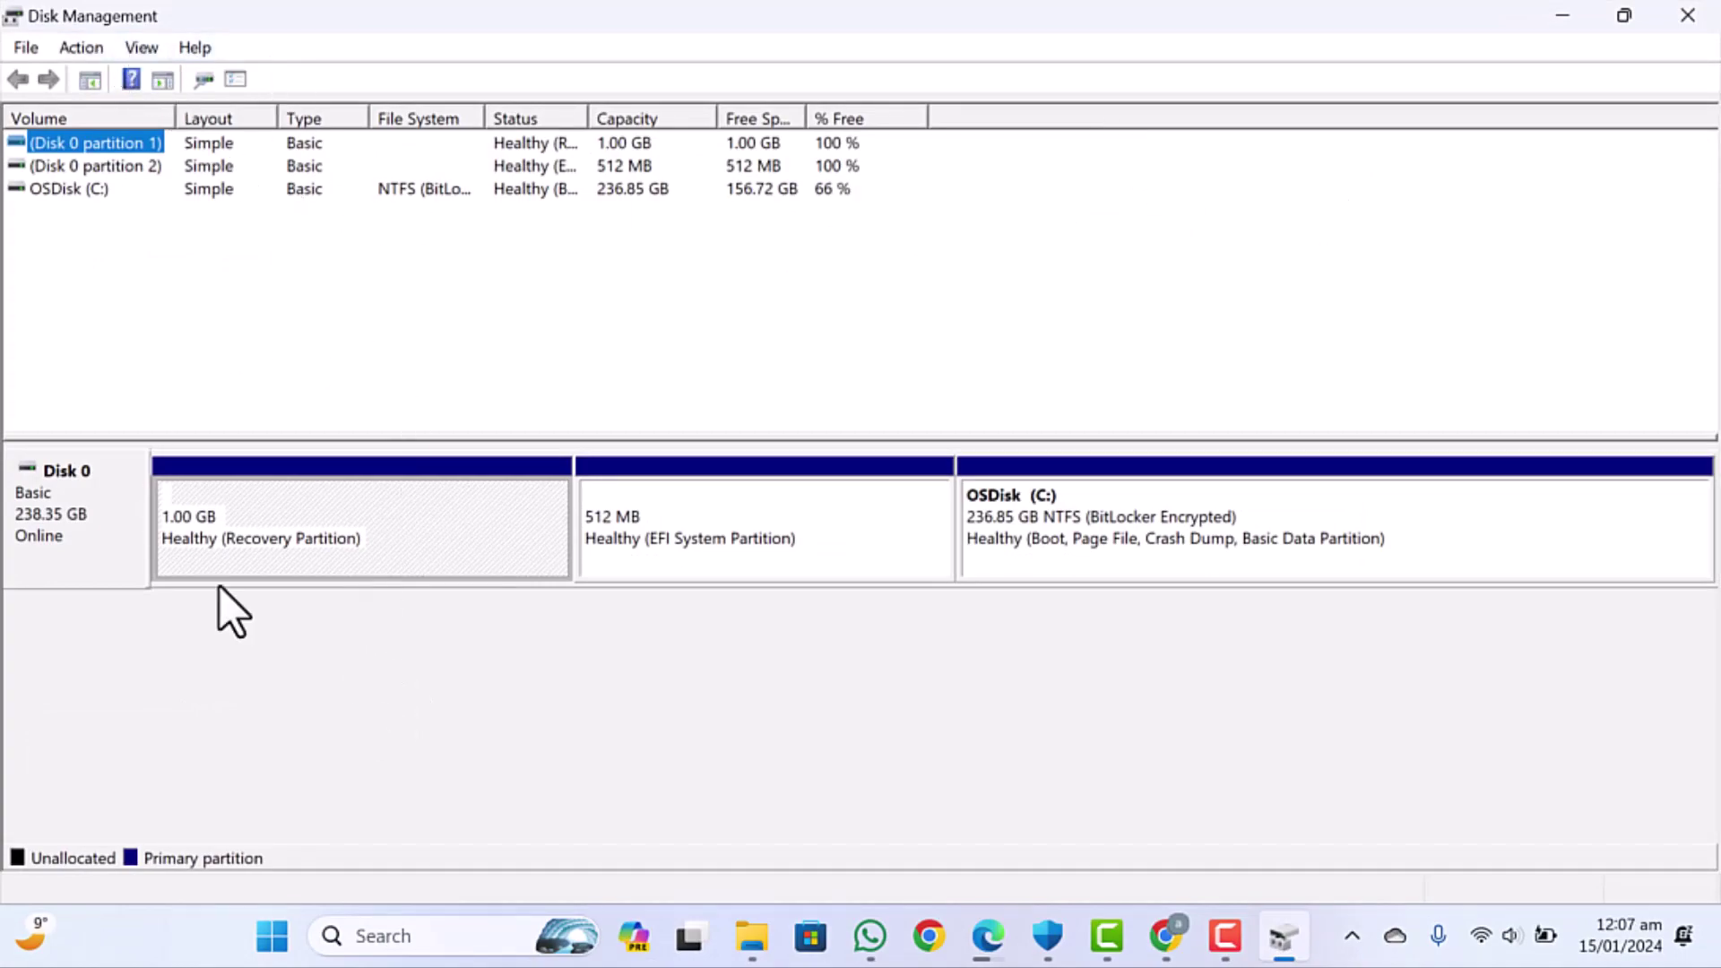
click(1625, 14)
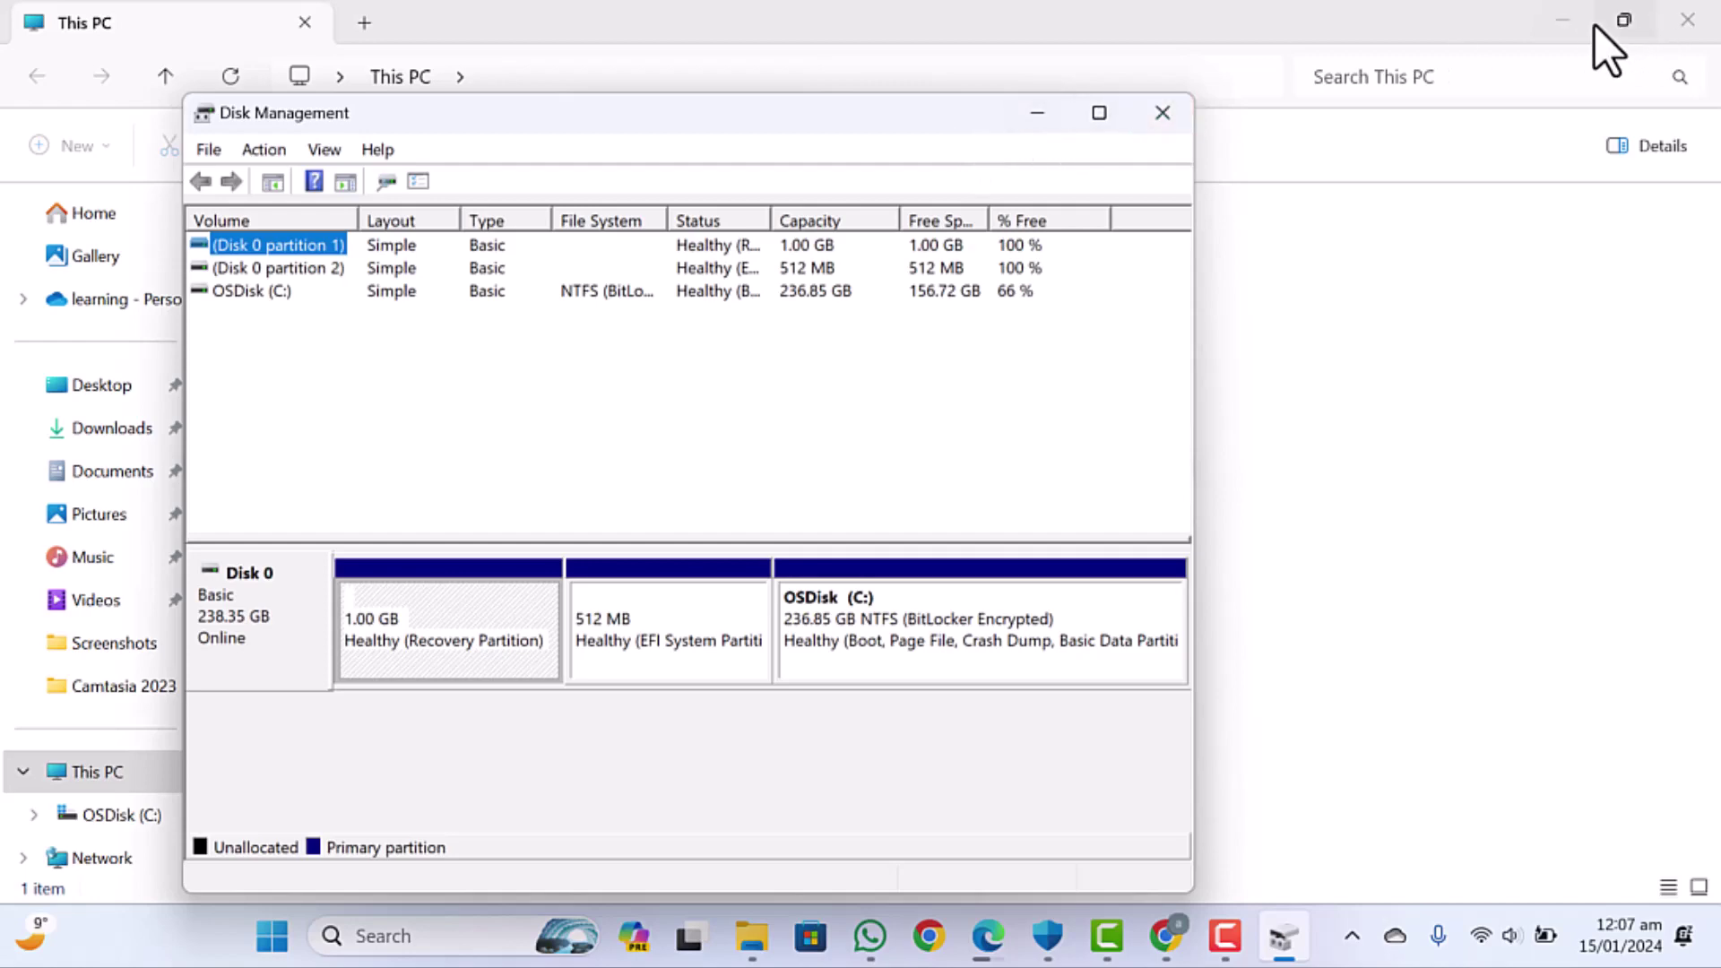
click(1566, 25)
click(1168, 117)
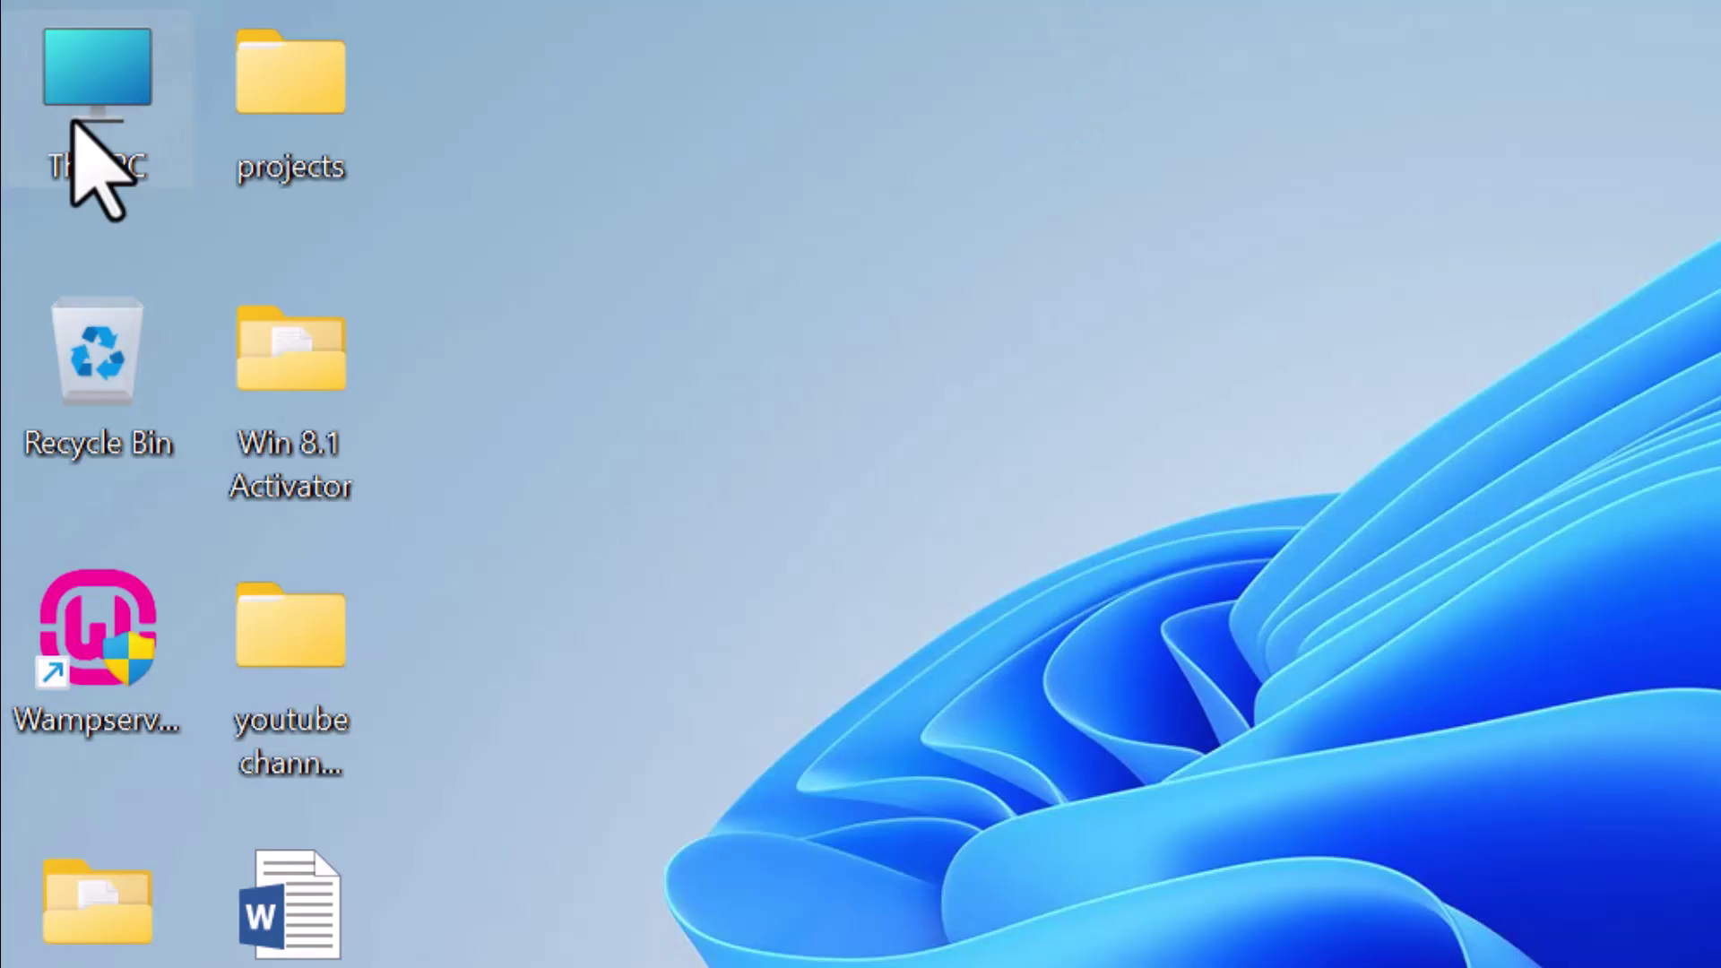
- Open Computer Management through This PC's Manage option and show Disk Management under Storage
right_click(72, 123)
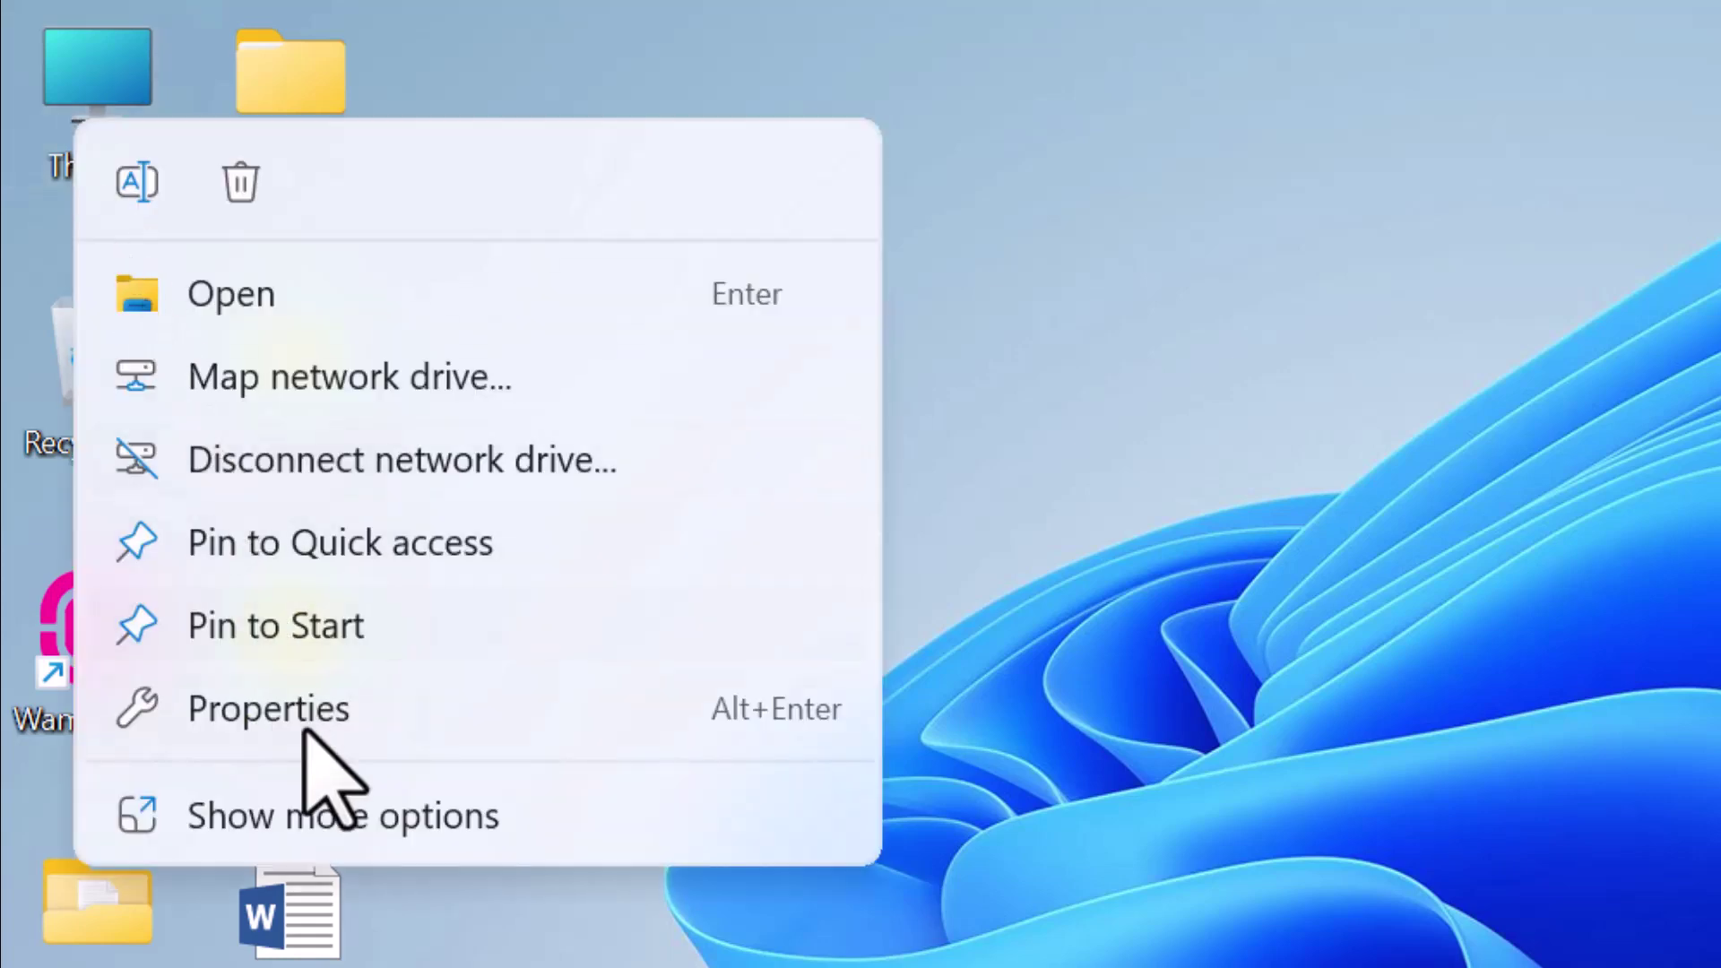
click(349, 818)
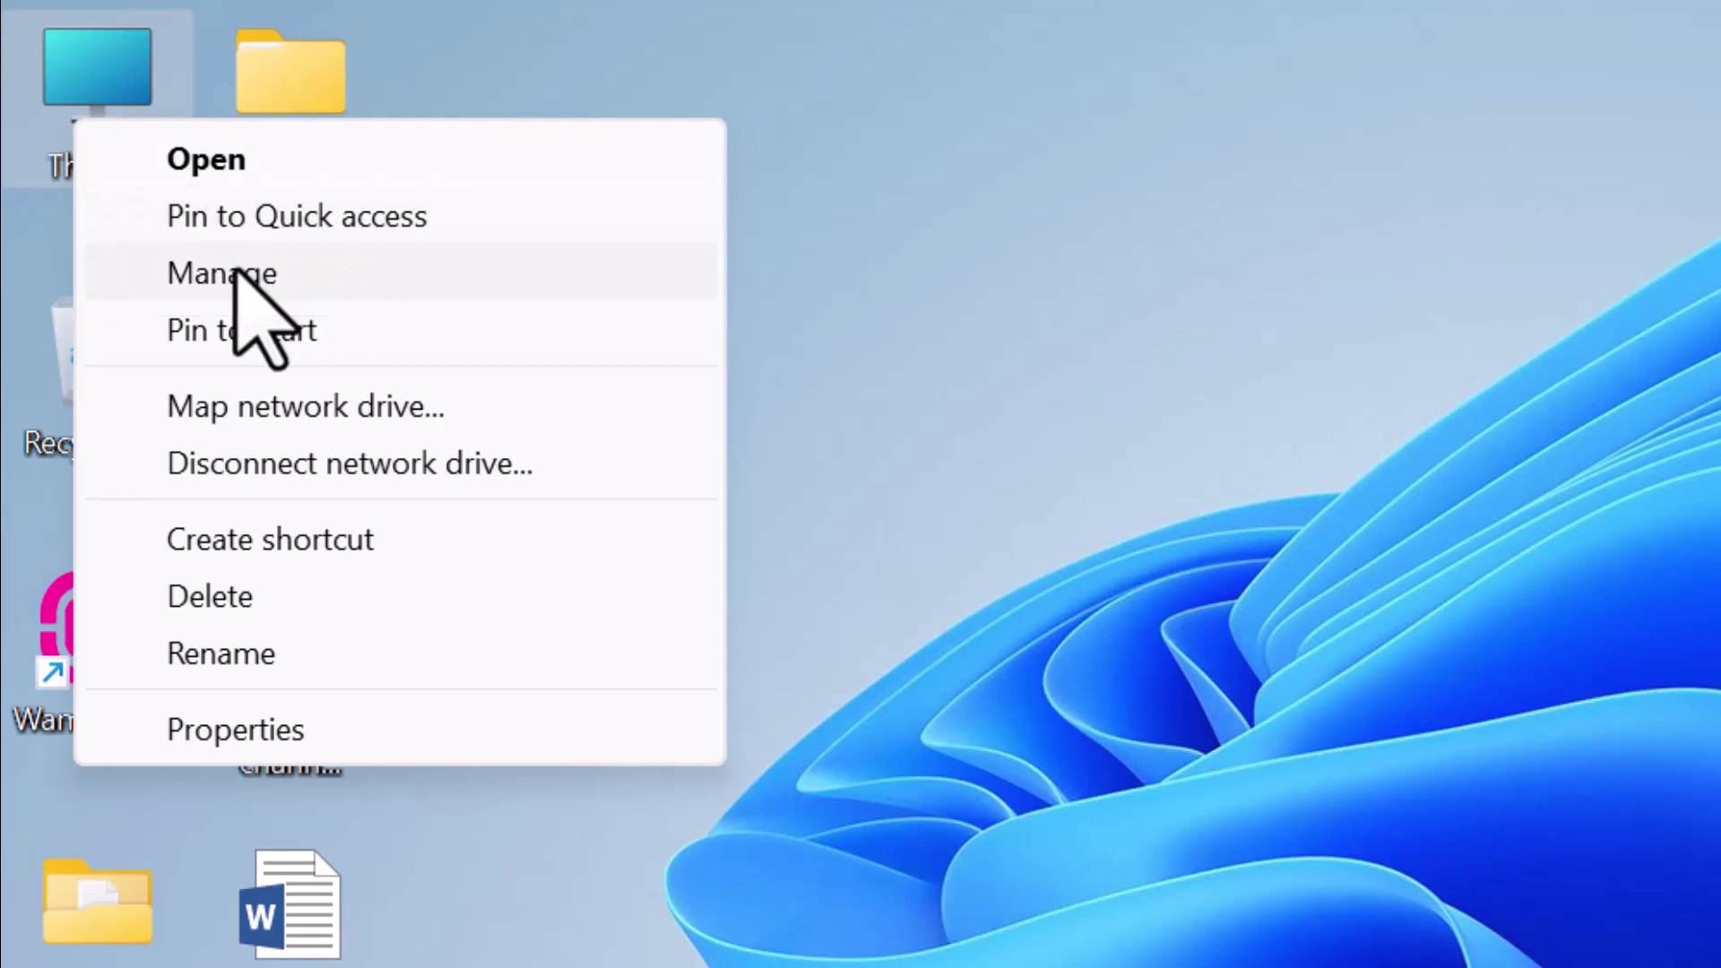
click(235, 273)
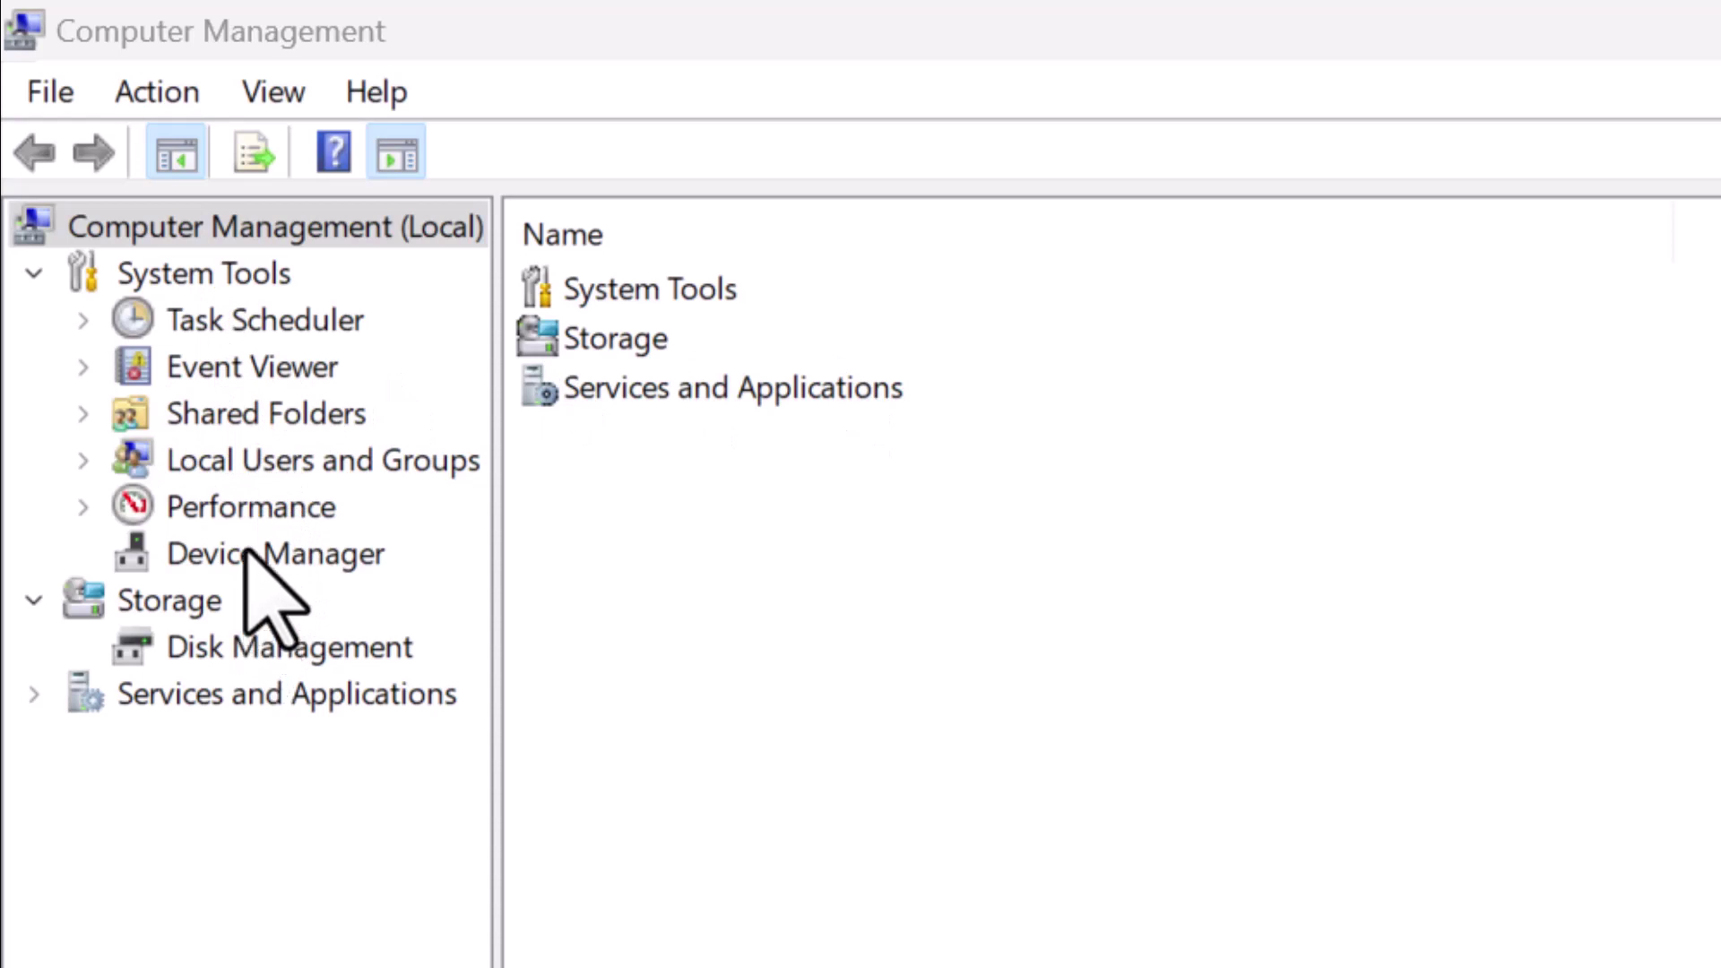
click(279, 659)
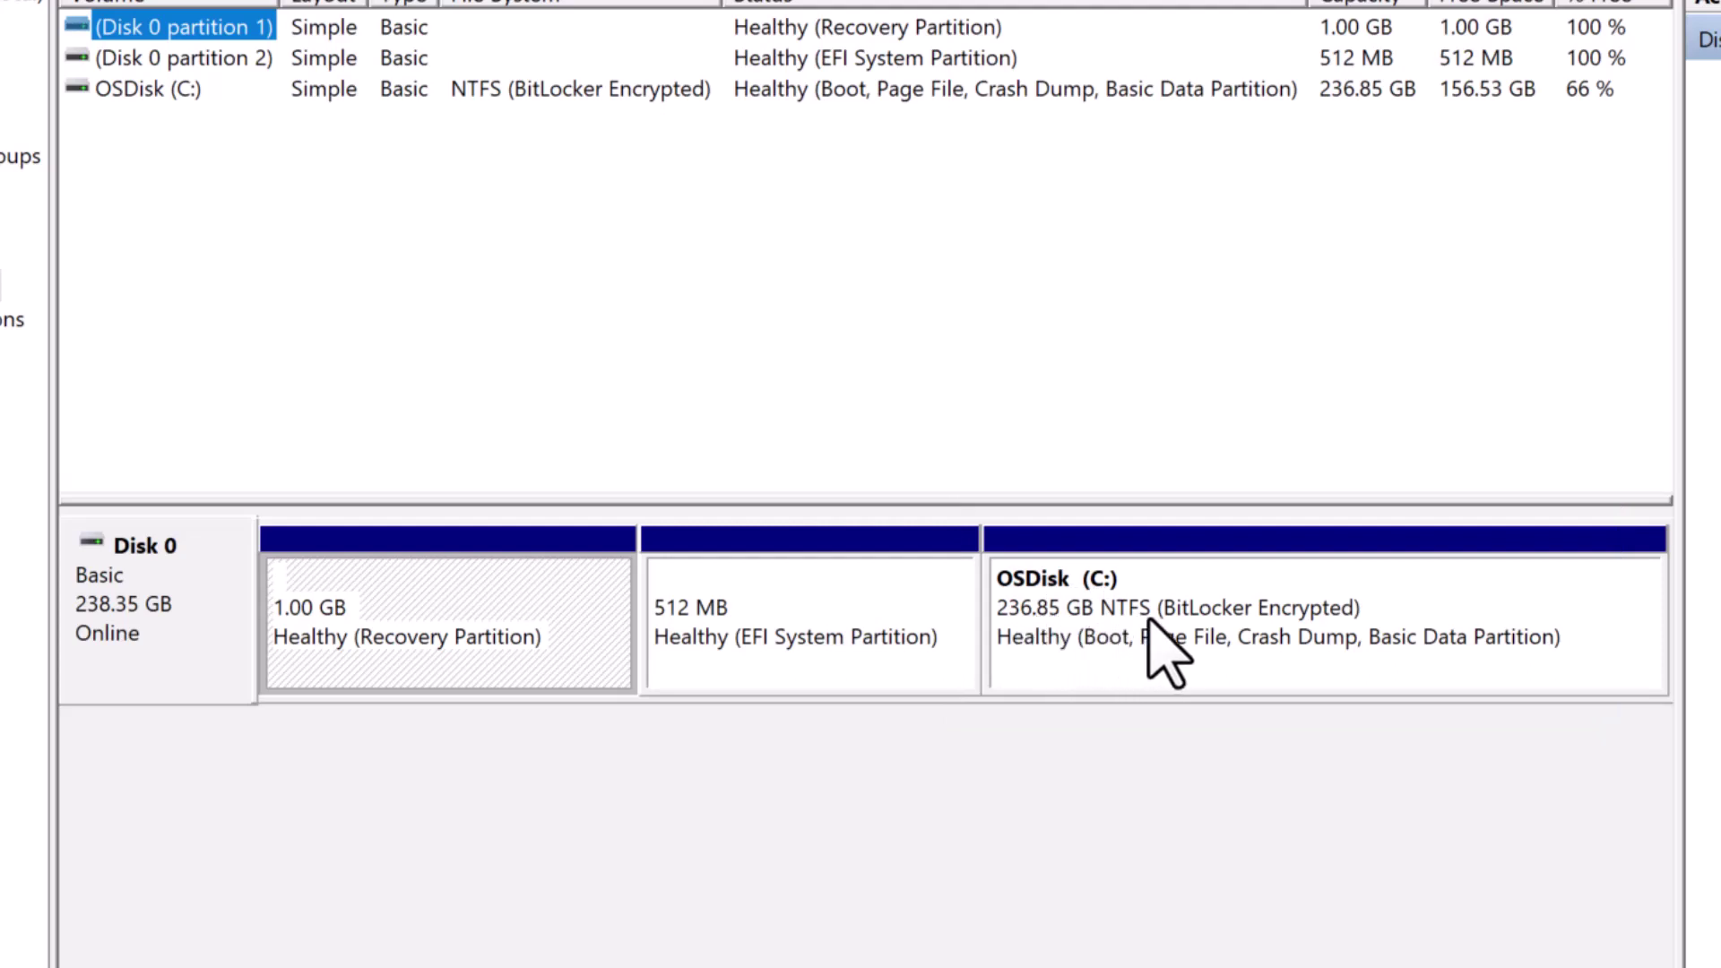
- Start the Shrink Volume command on the OSDisk (C:) partition
click(1213, 634)
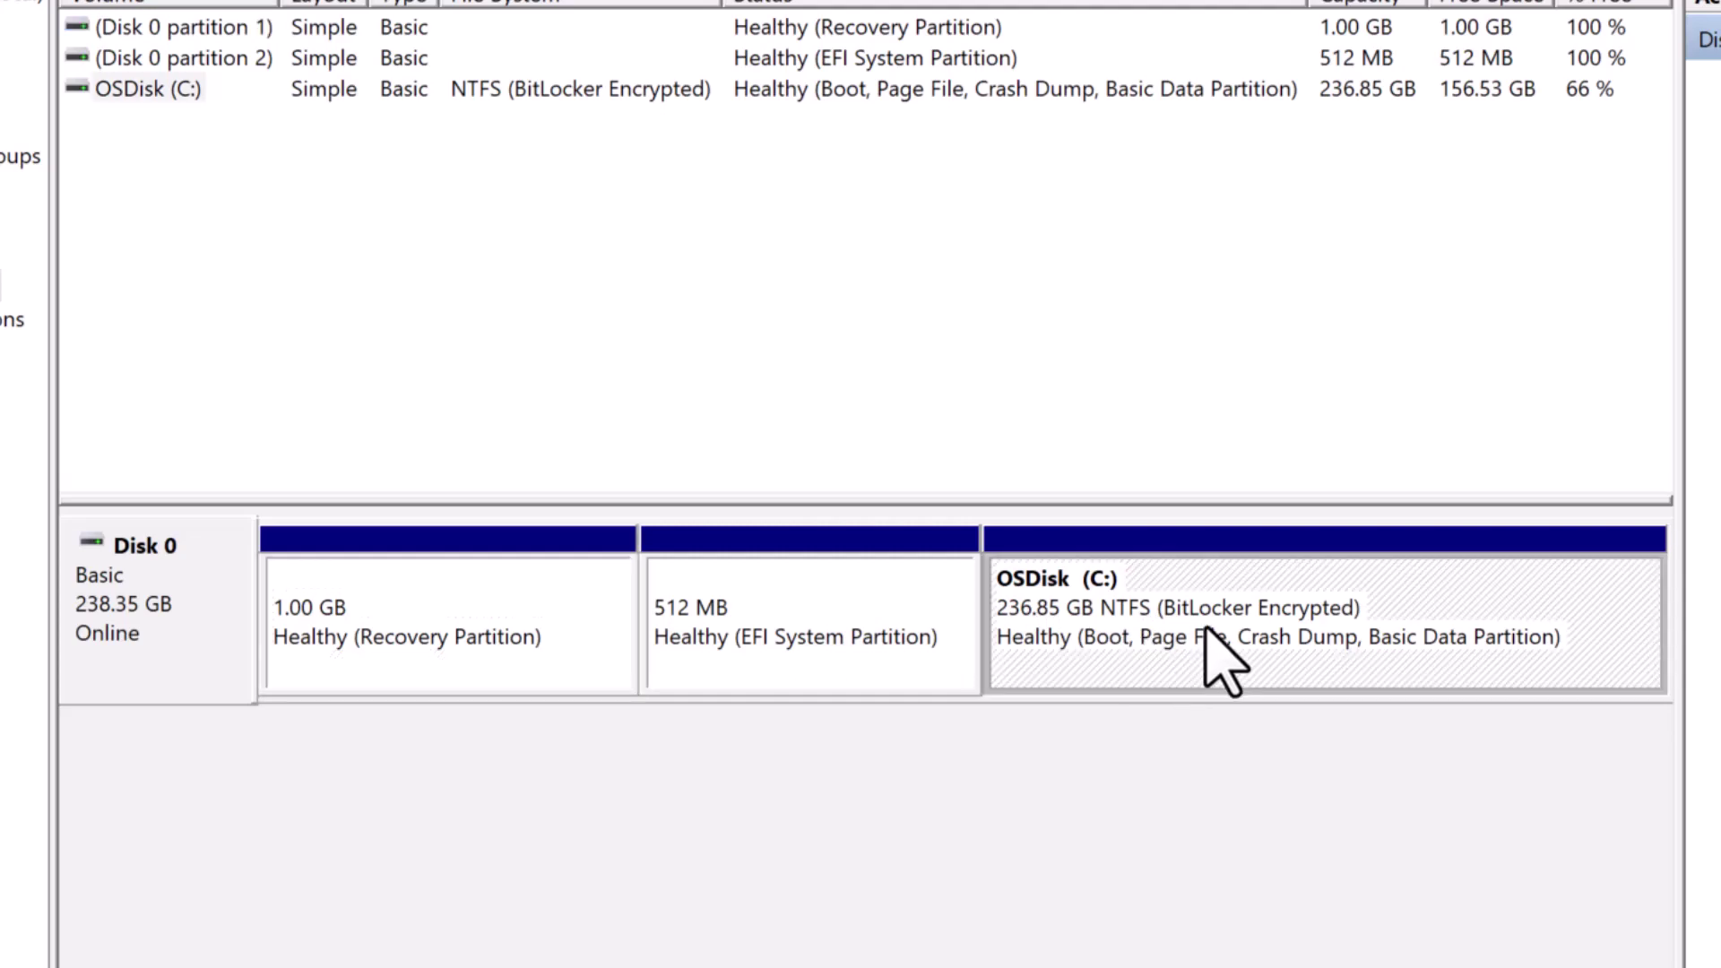
right_click(1213, 634)
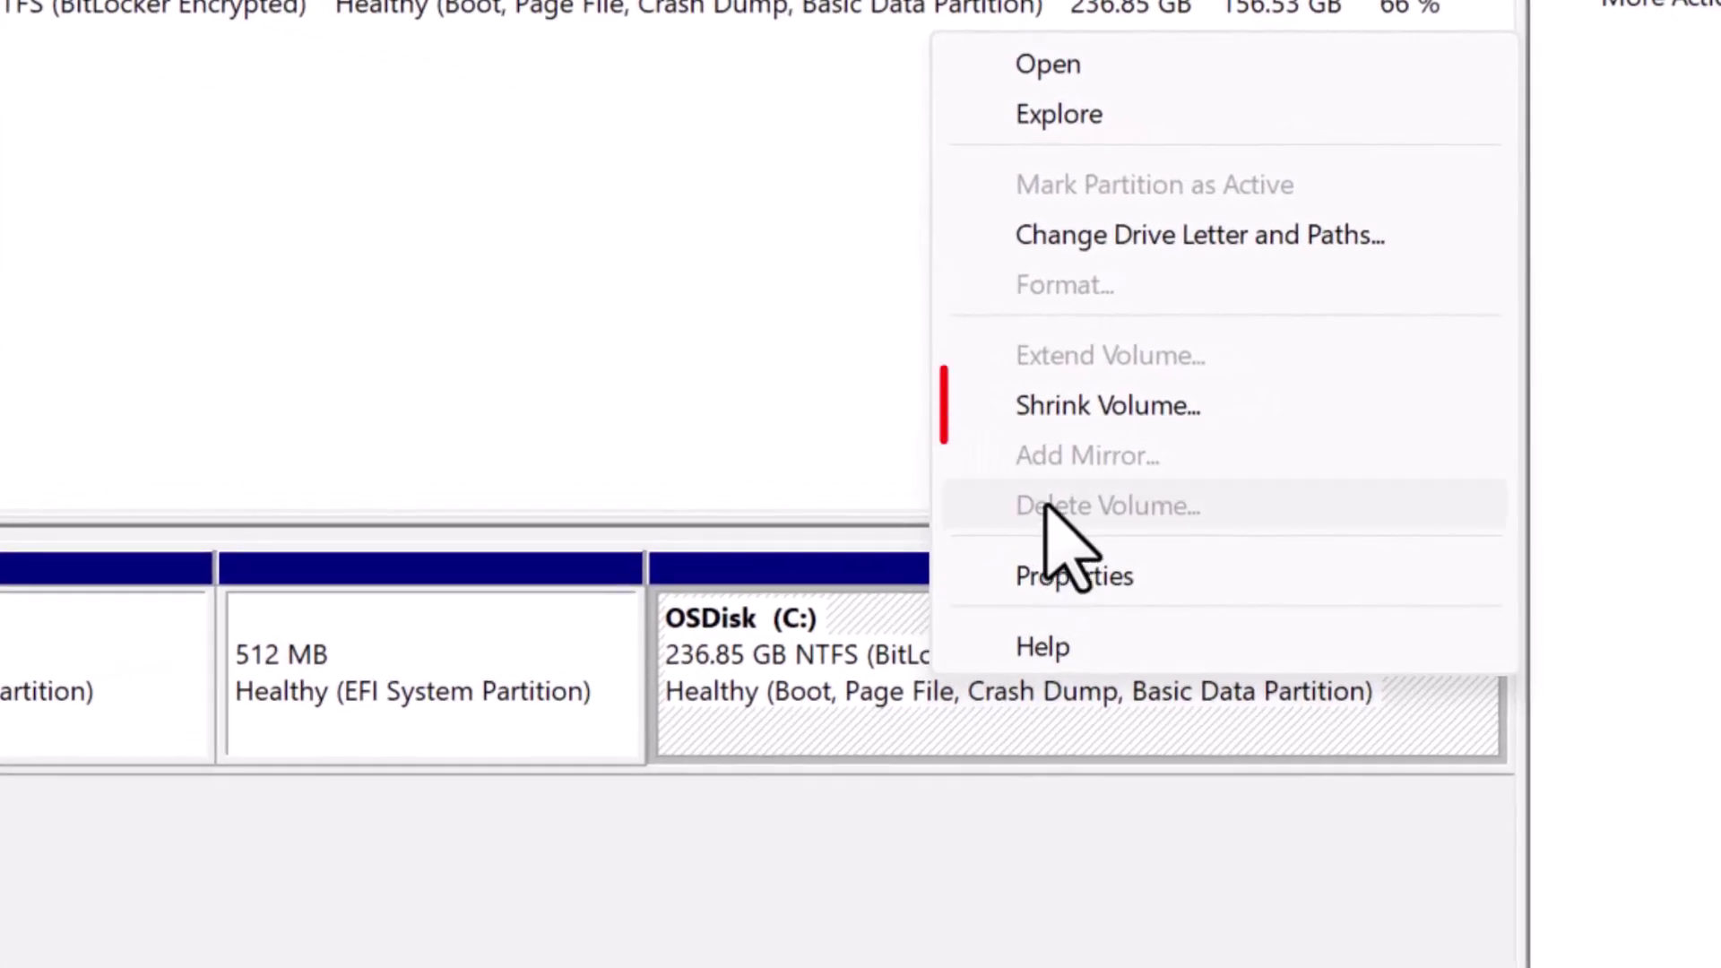
click(1078, 411)
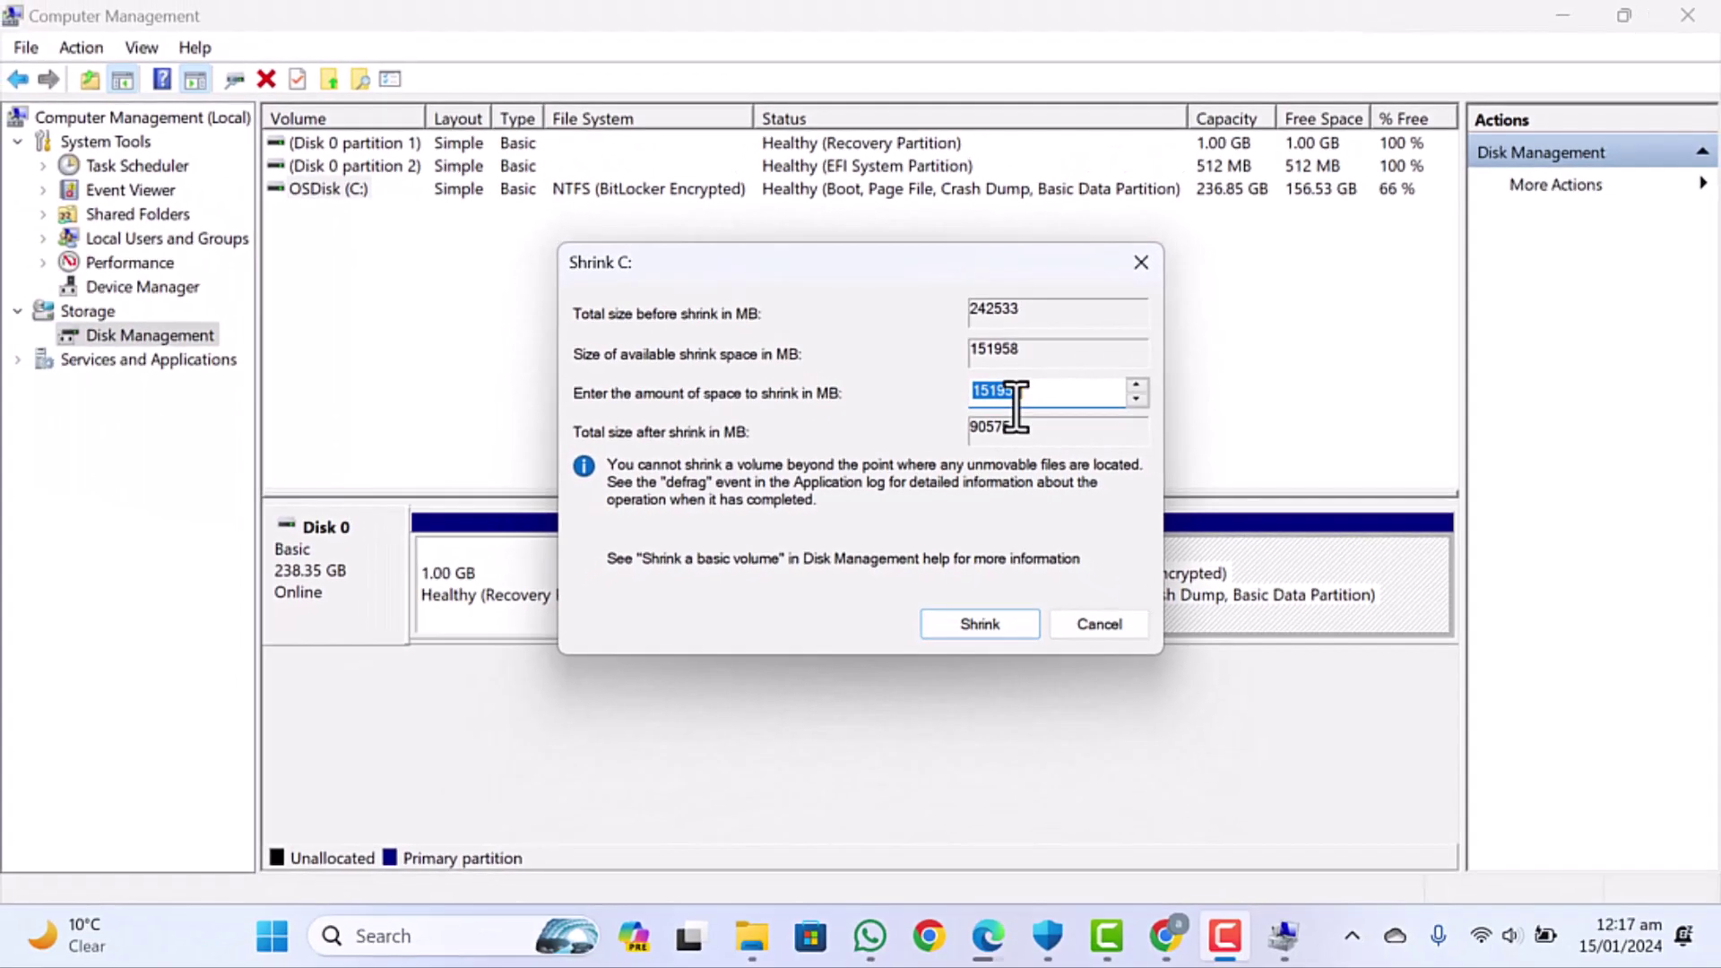
- Open Calculator and divide the available shrink space of 151958 MB by 3
click(274, 940)
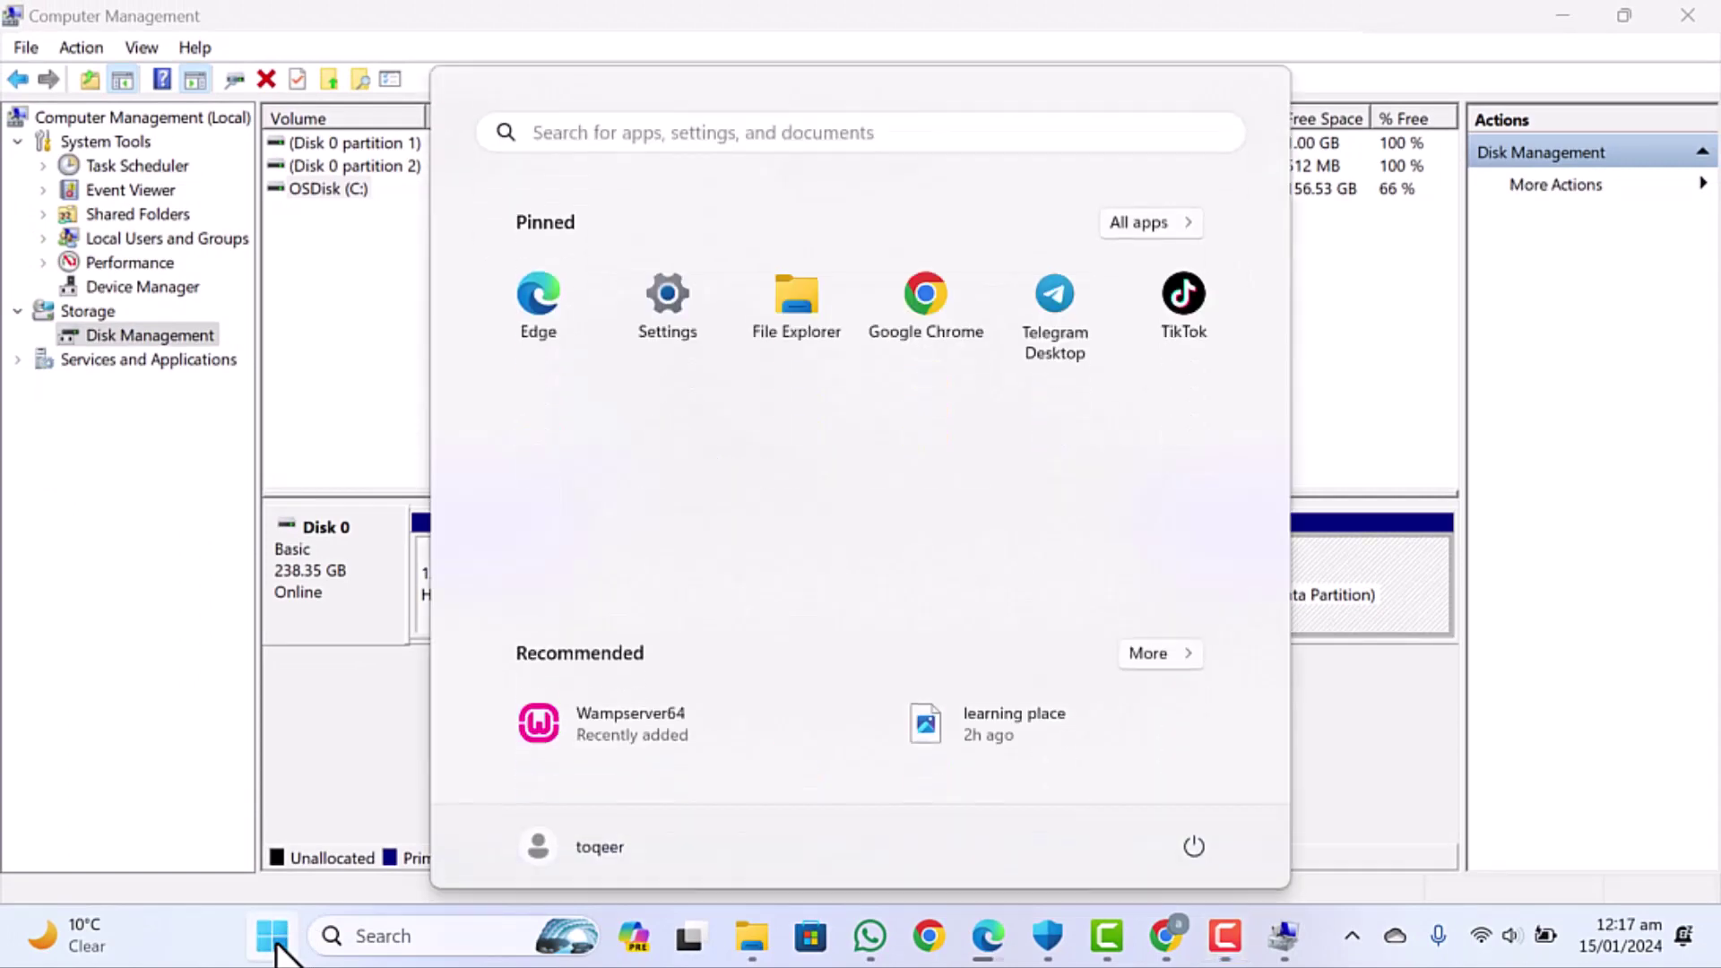
text(cal)
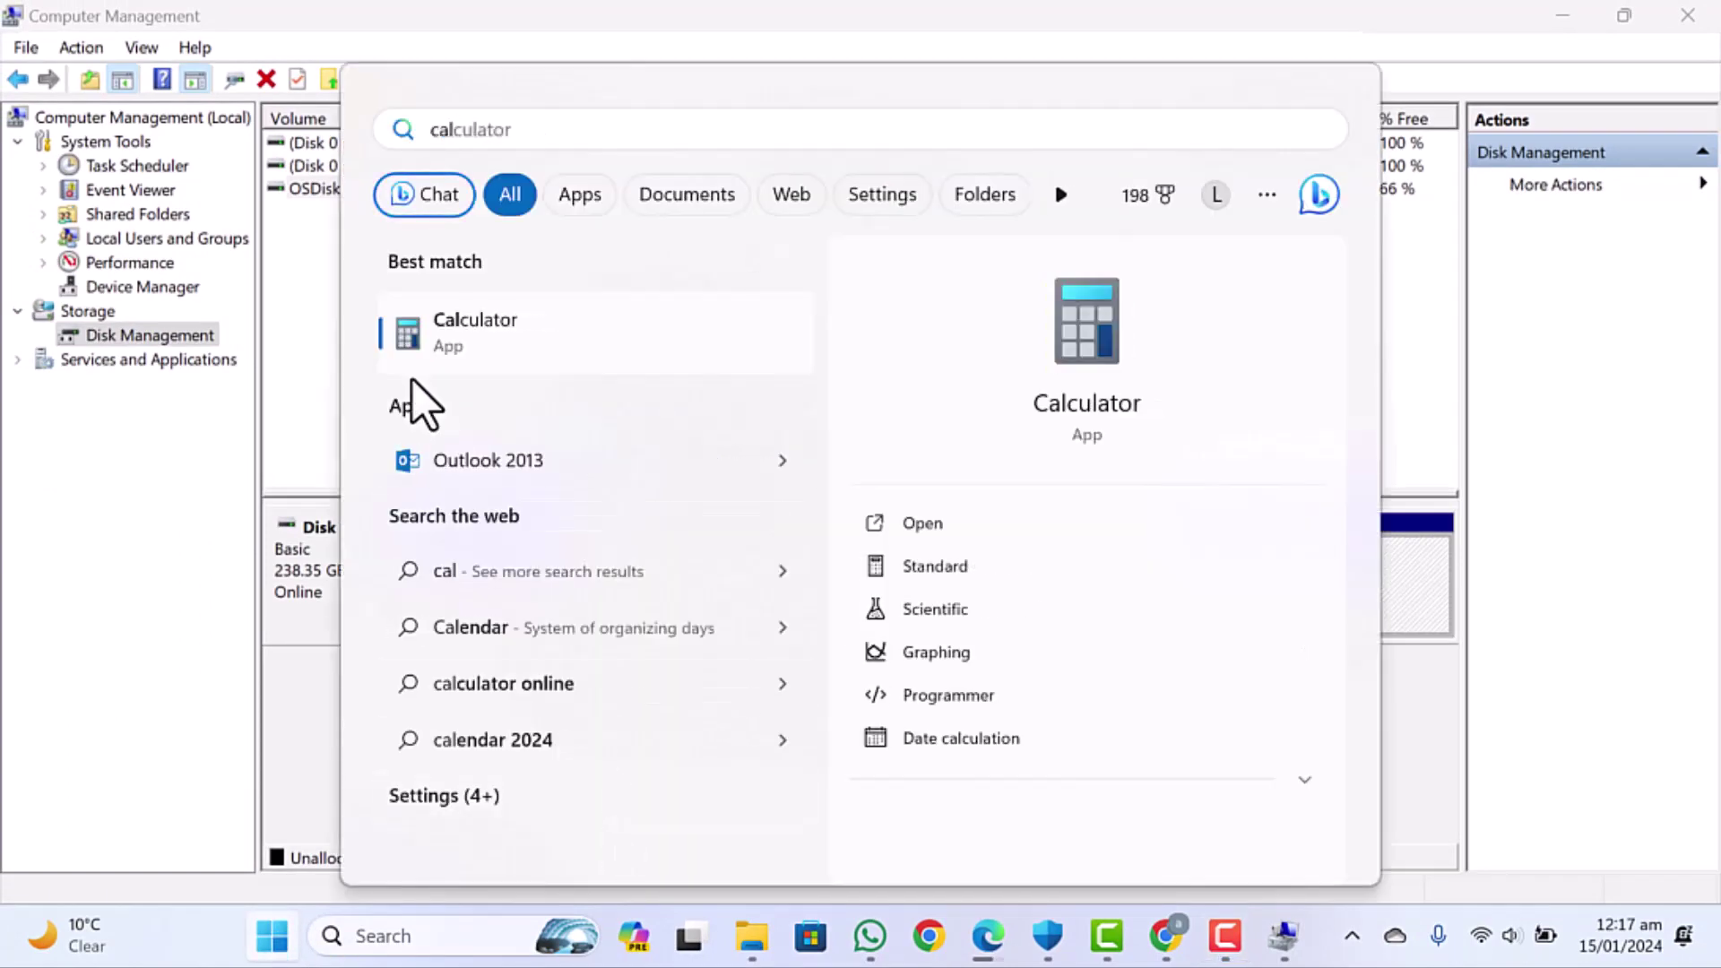
click(461, 350)
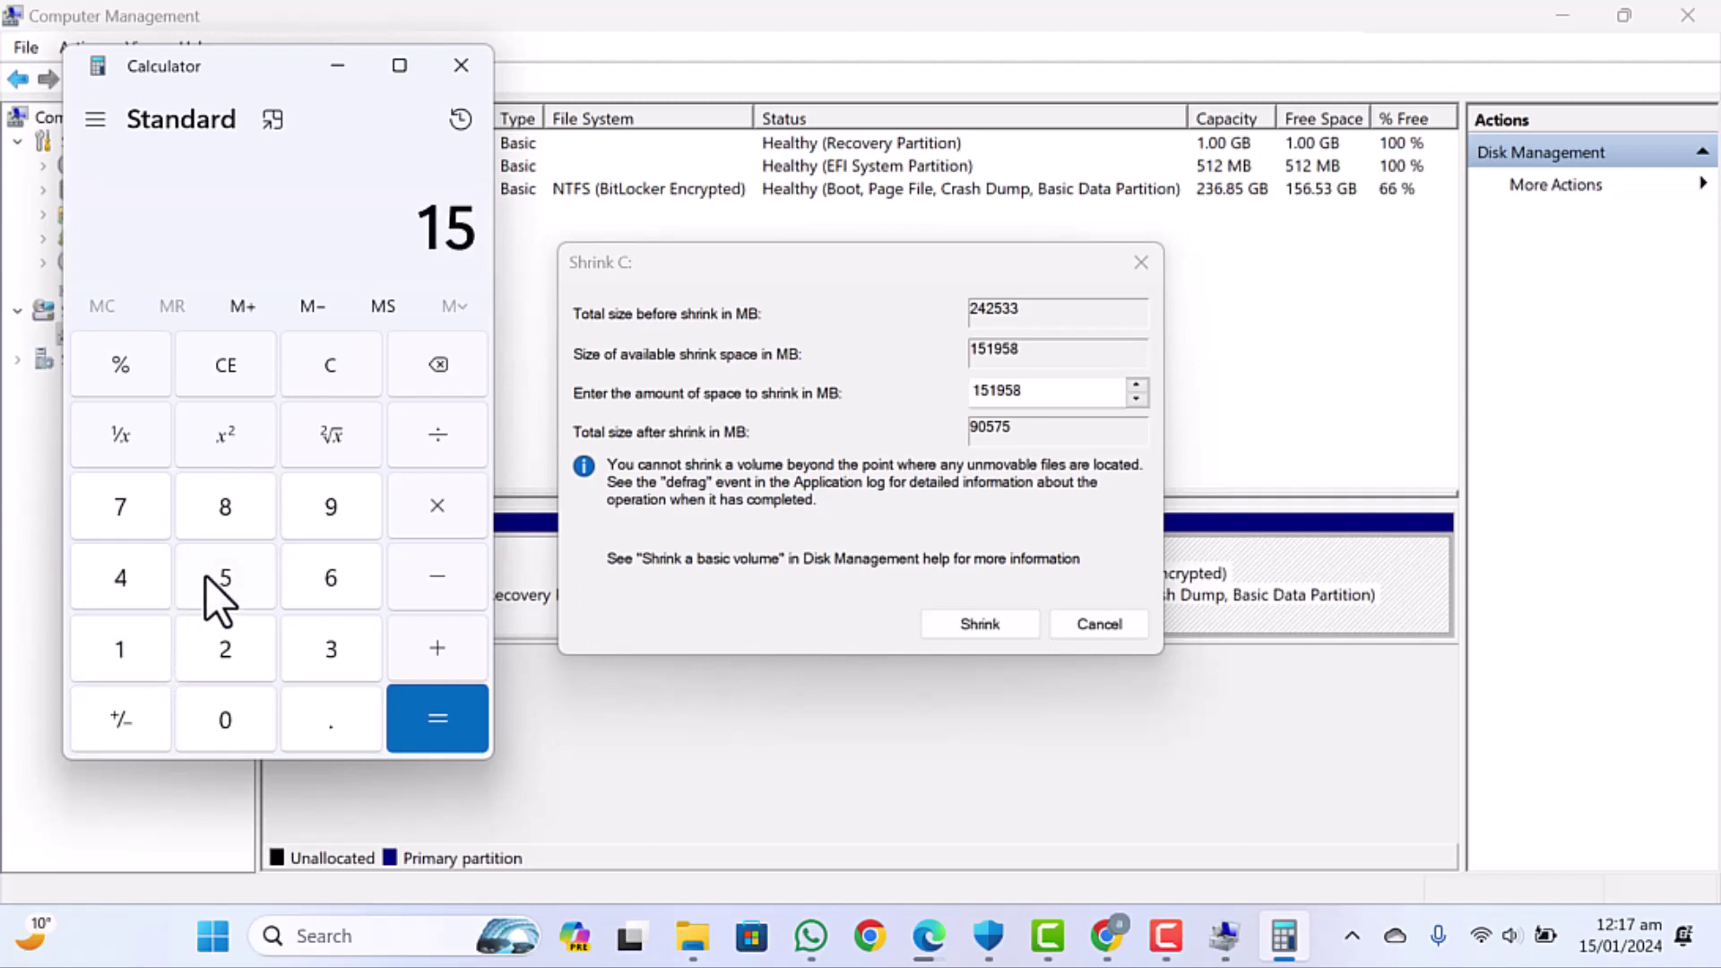
click(123, 637)
click(325, 503)
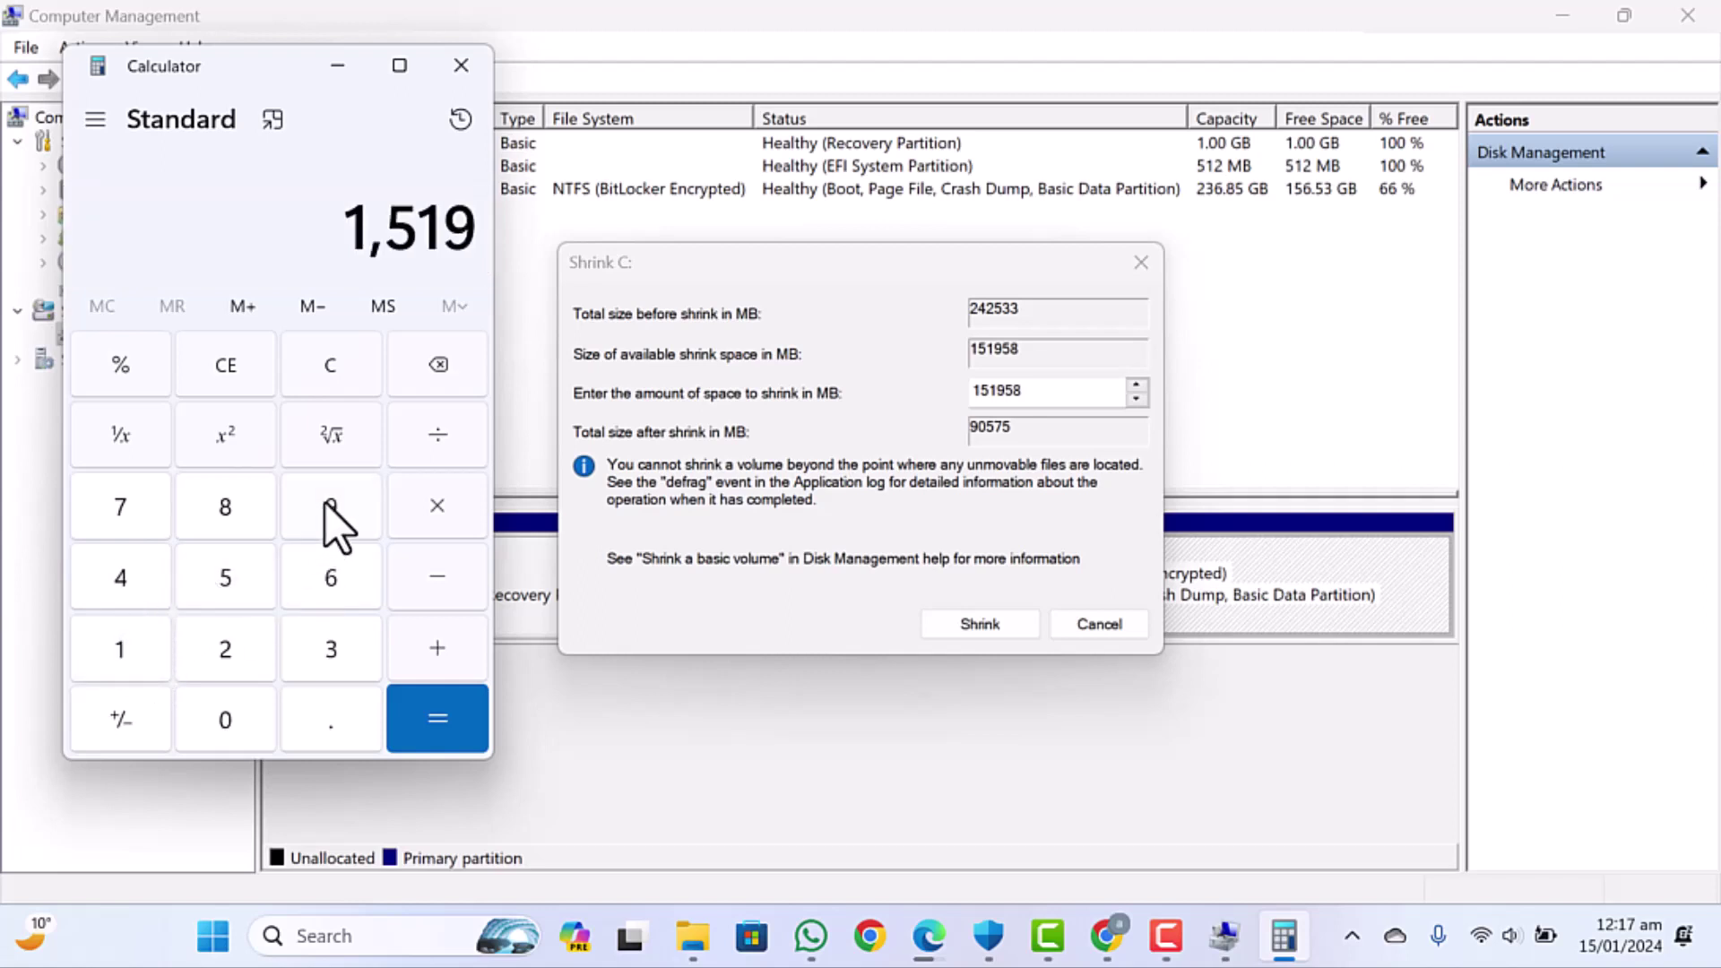
click(229, 570)
click(224, 522)
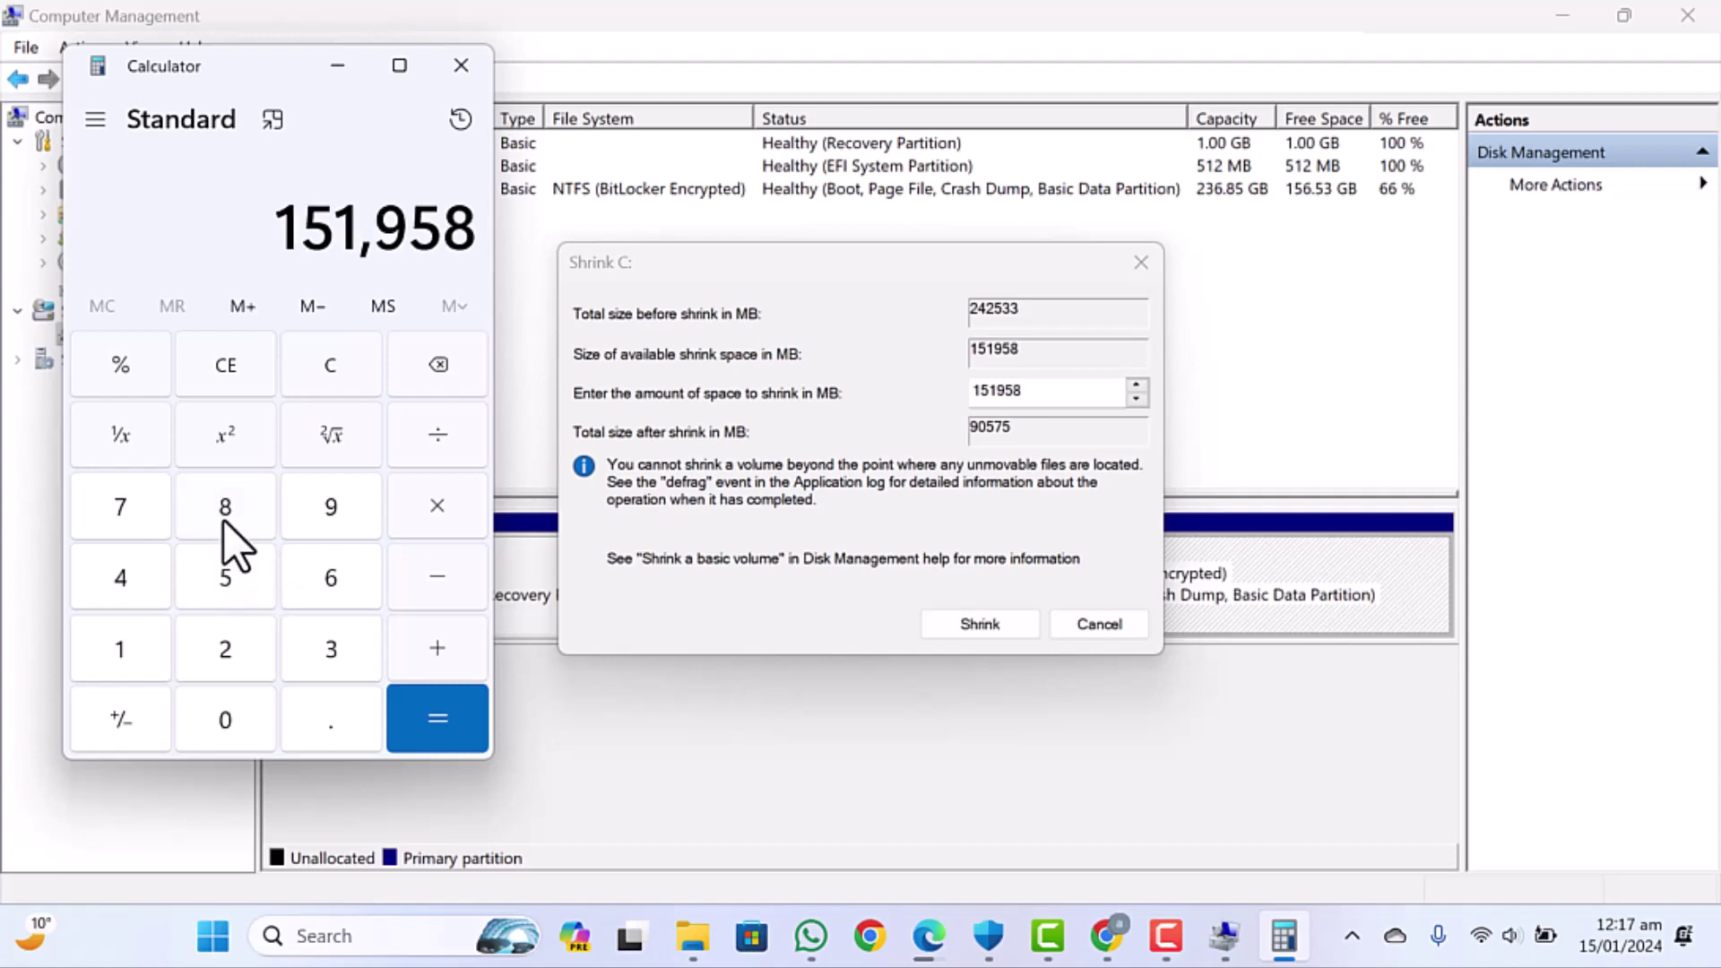
click(441, 437)
click(330, 654)
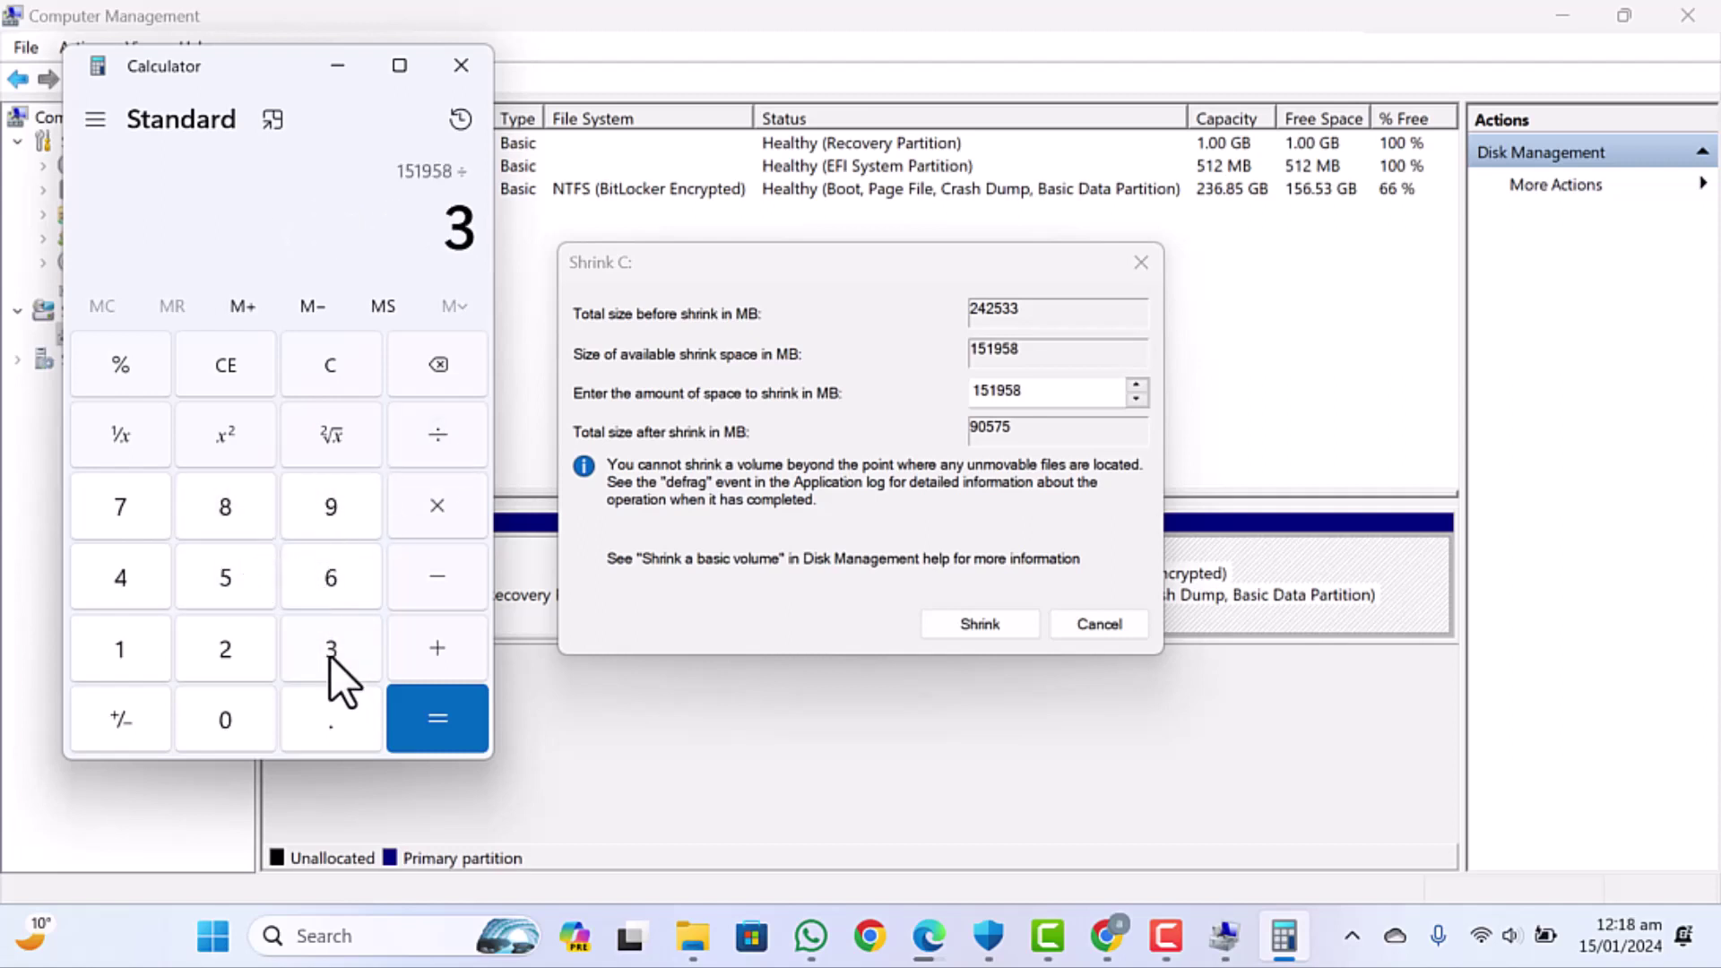
click(447, 730)
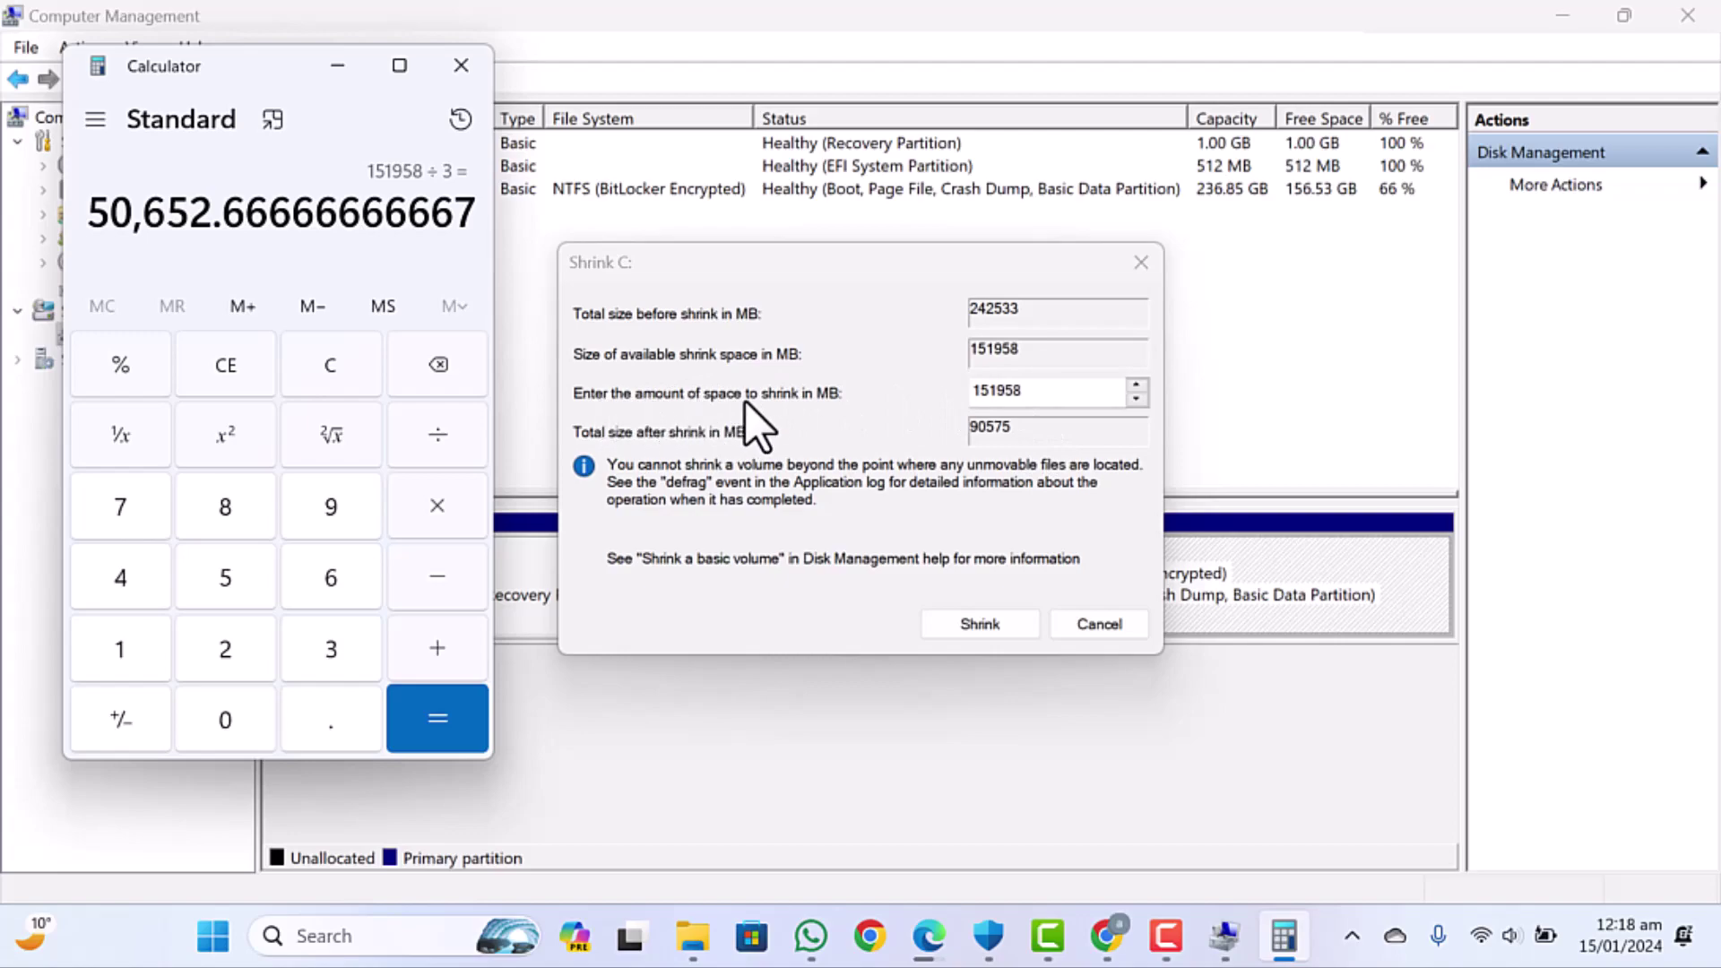
- Set the amount of space to shrink to 50652 MB and shrink drive C
double_click(1057, 395)
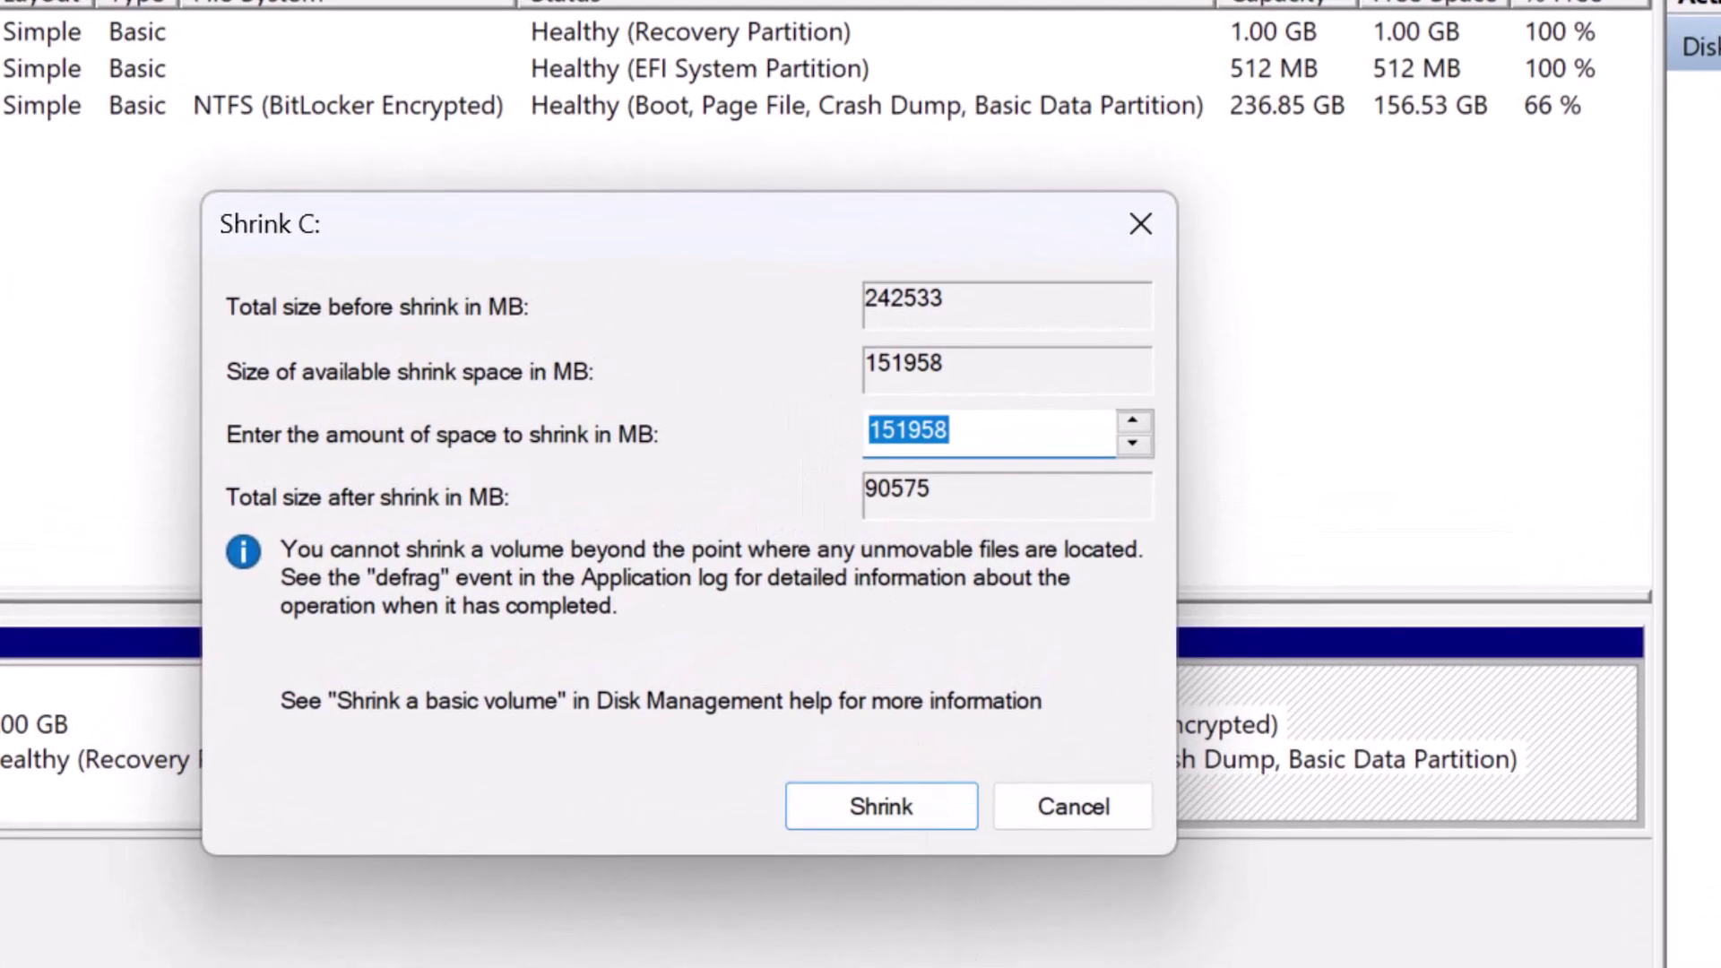
key(alt+Tab)
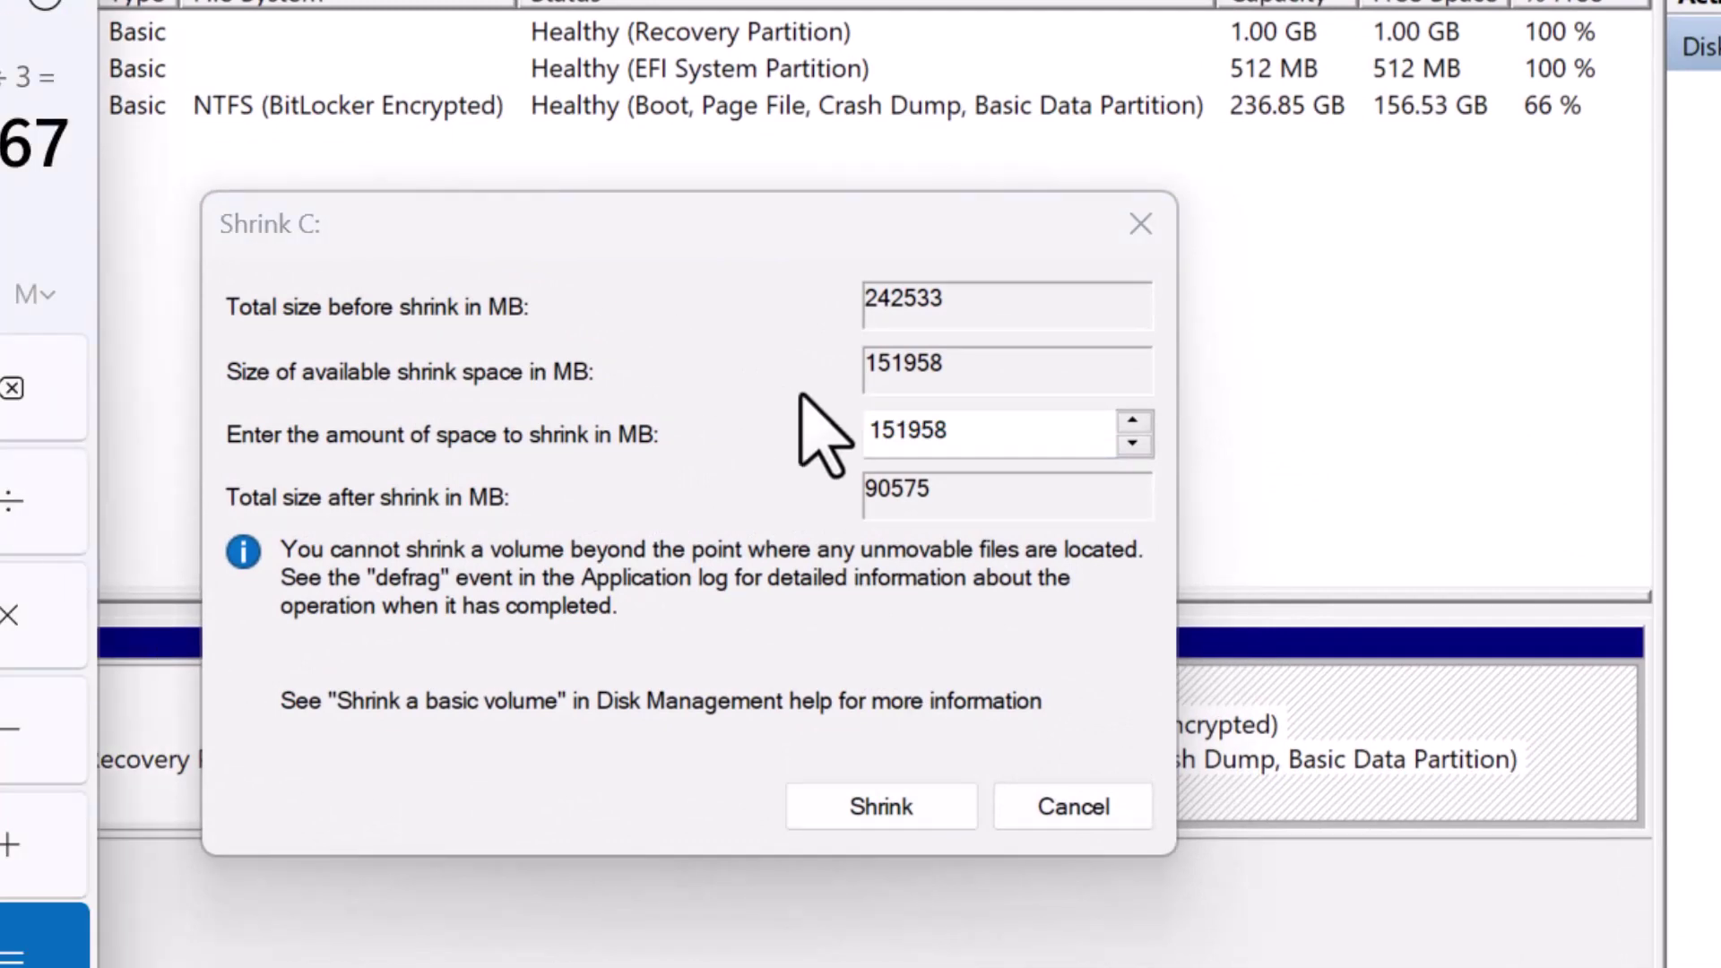
key(alt+Tab)
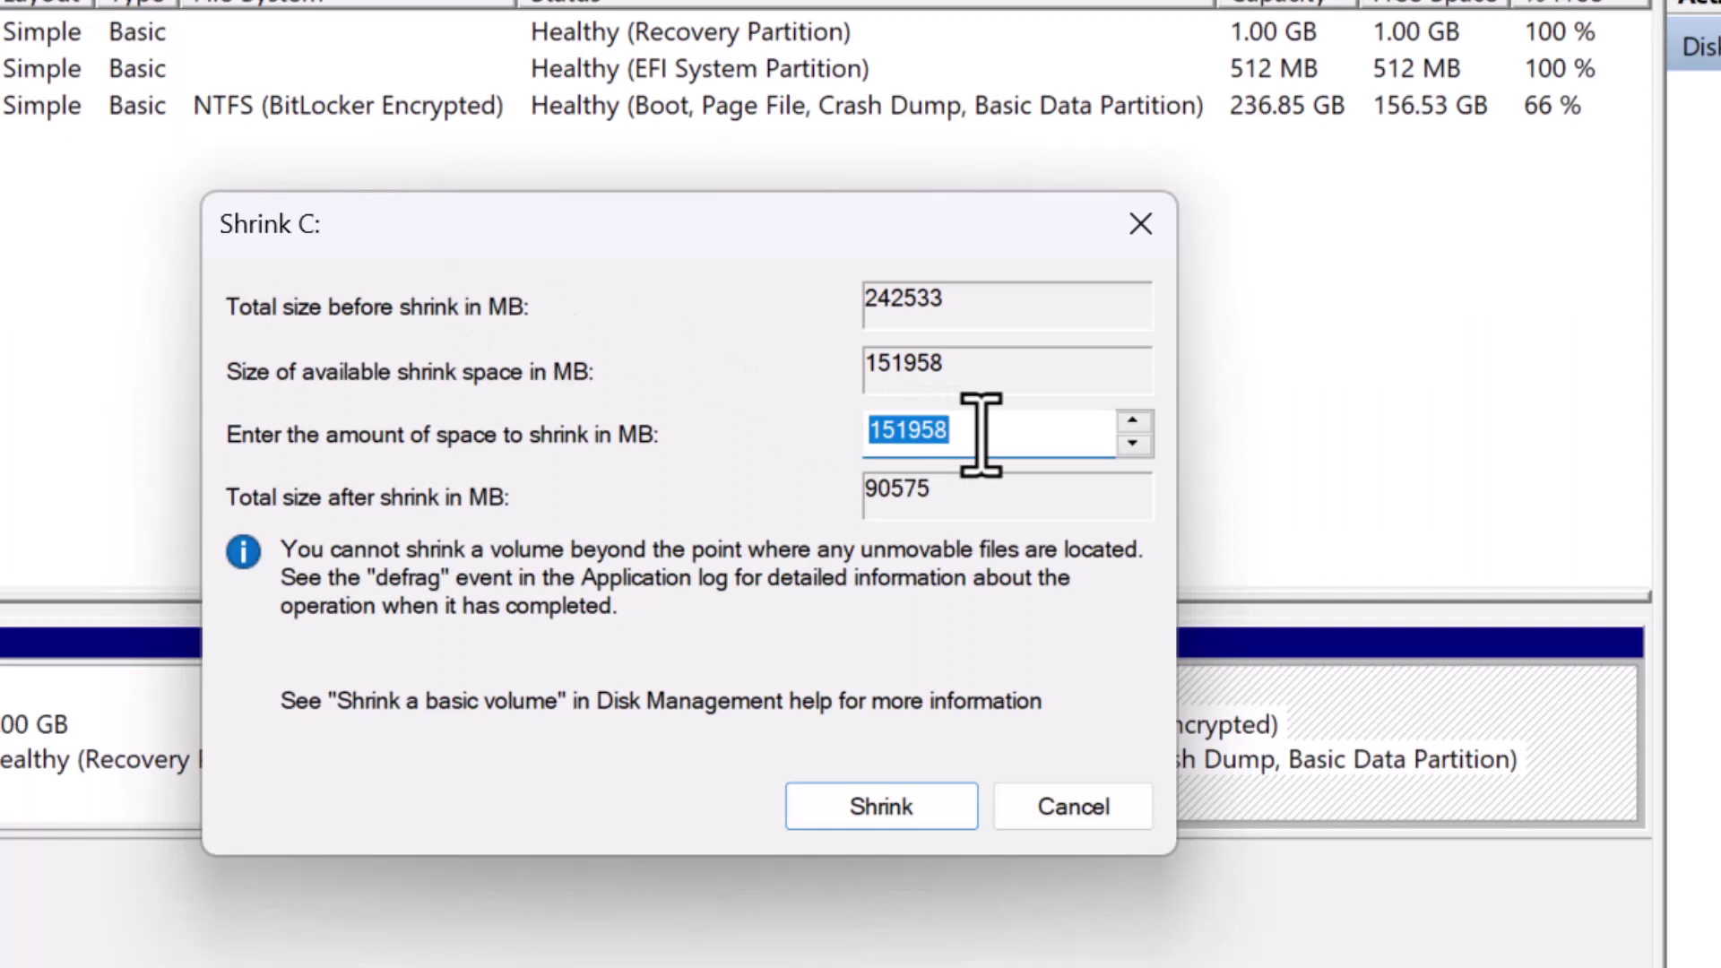
text(50652)
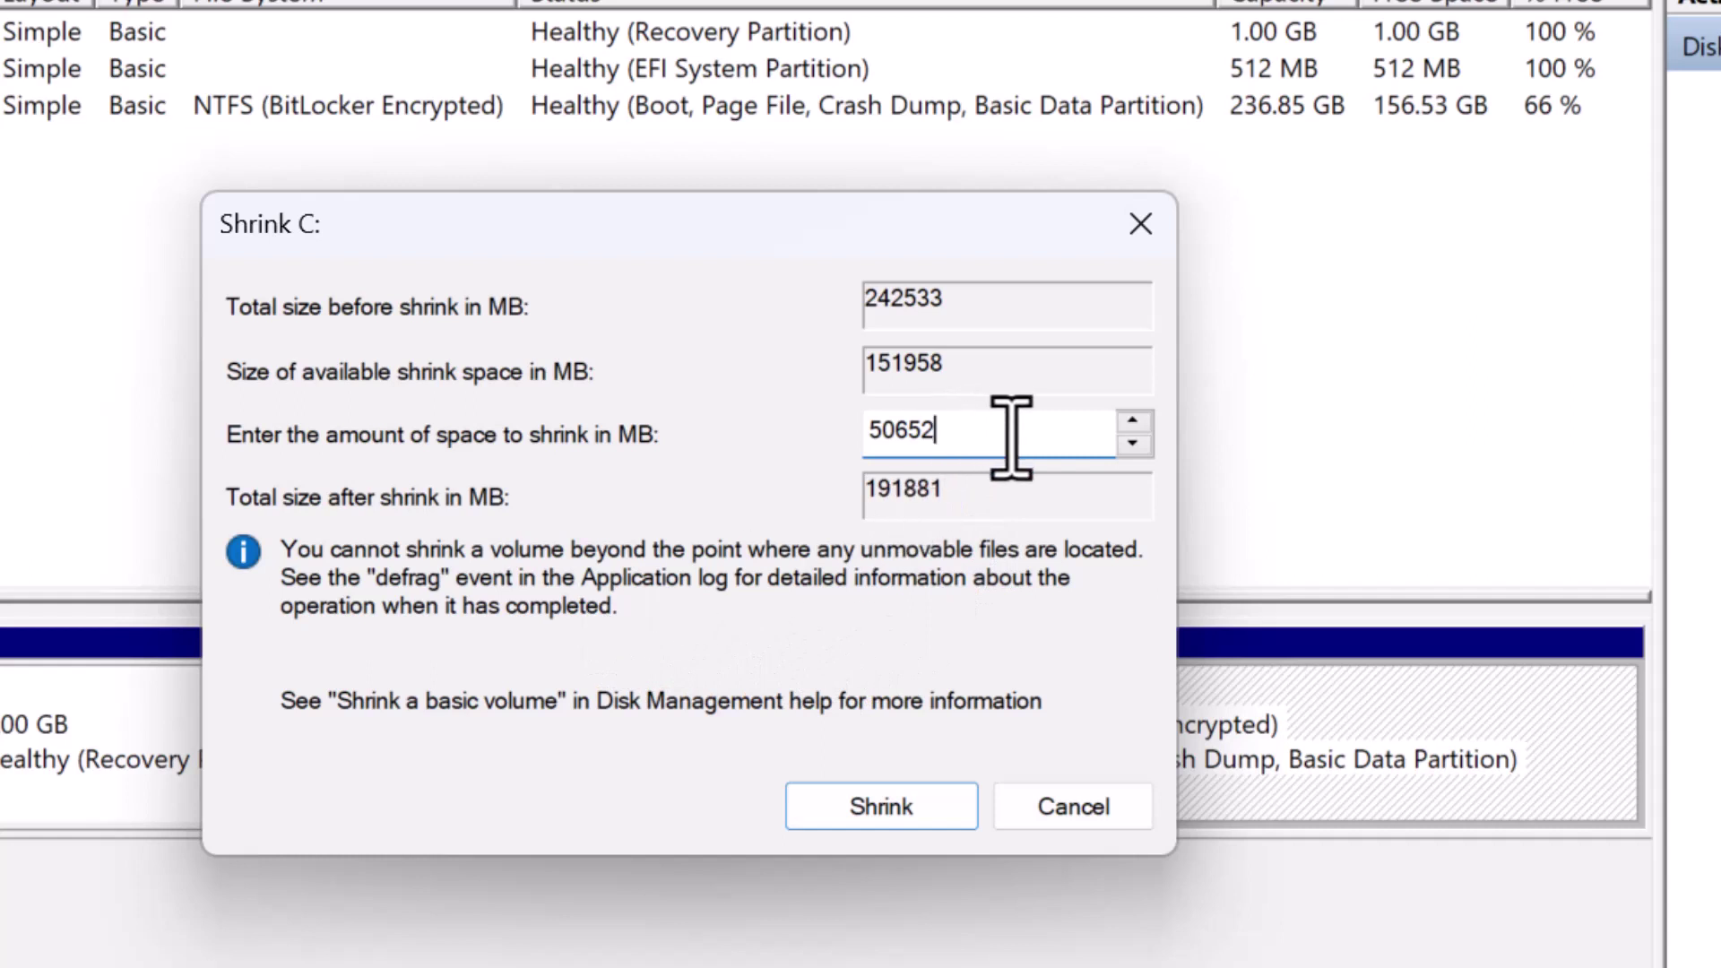
key(Tab)
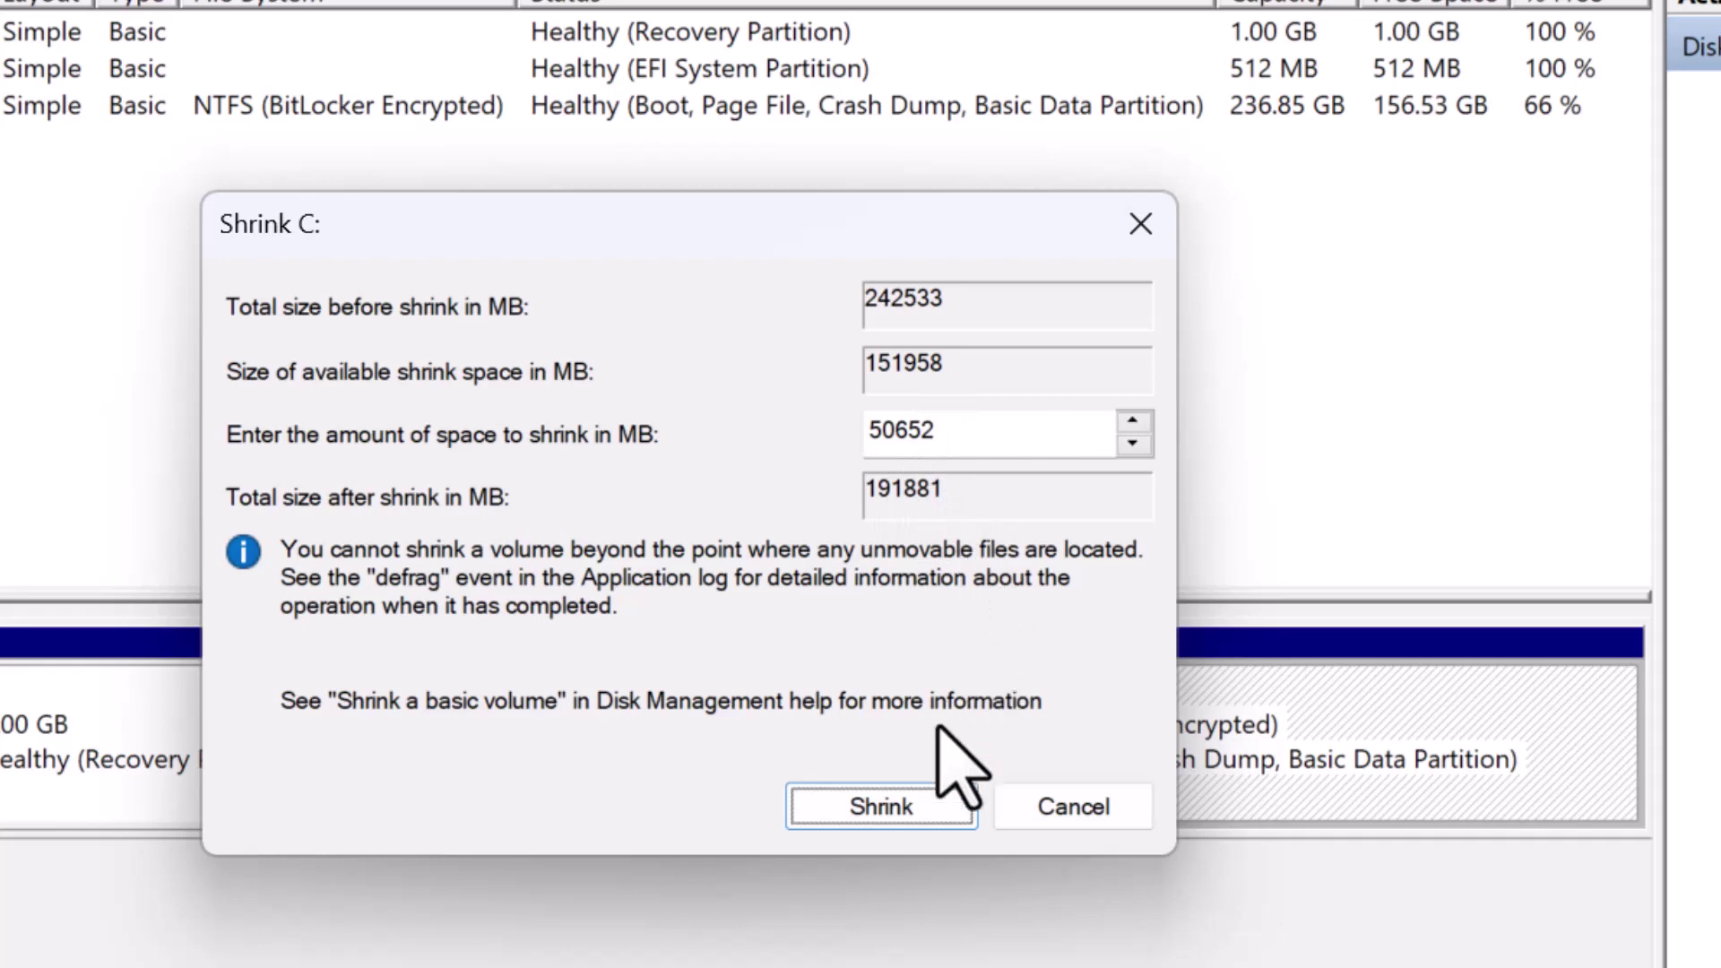
click(893, 805)
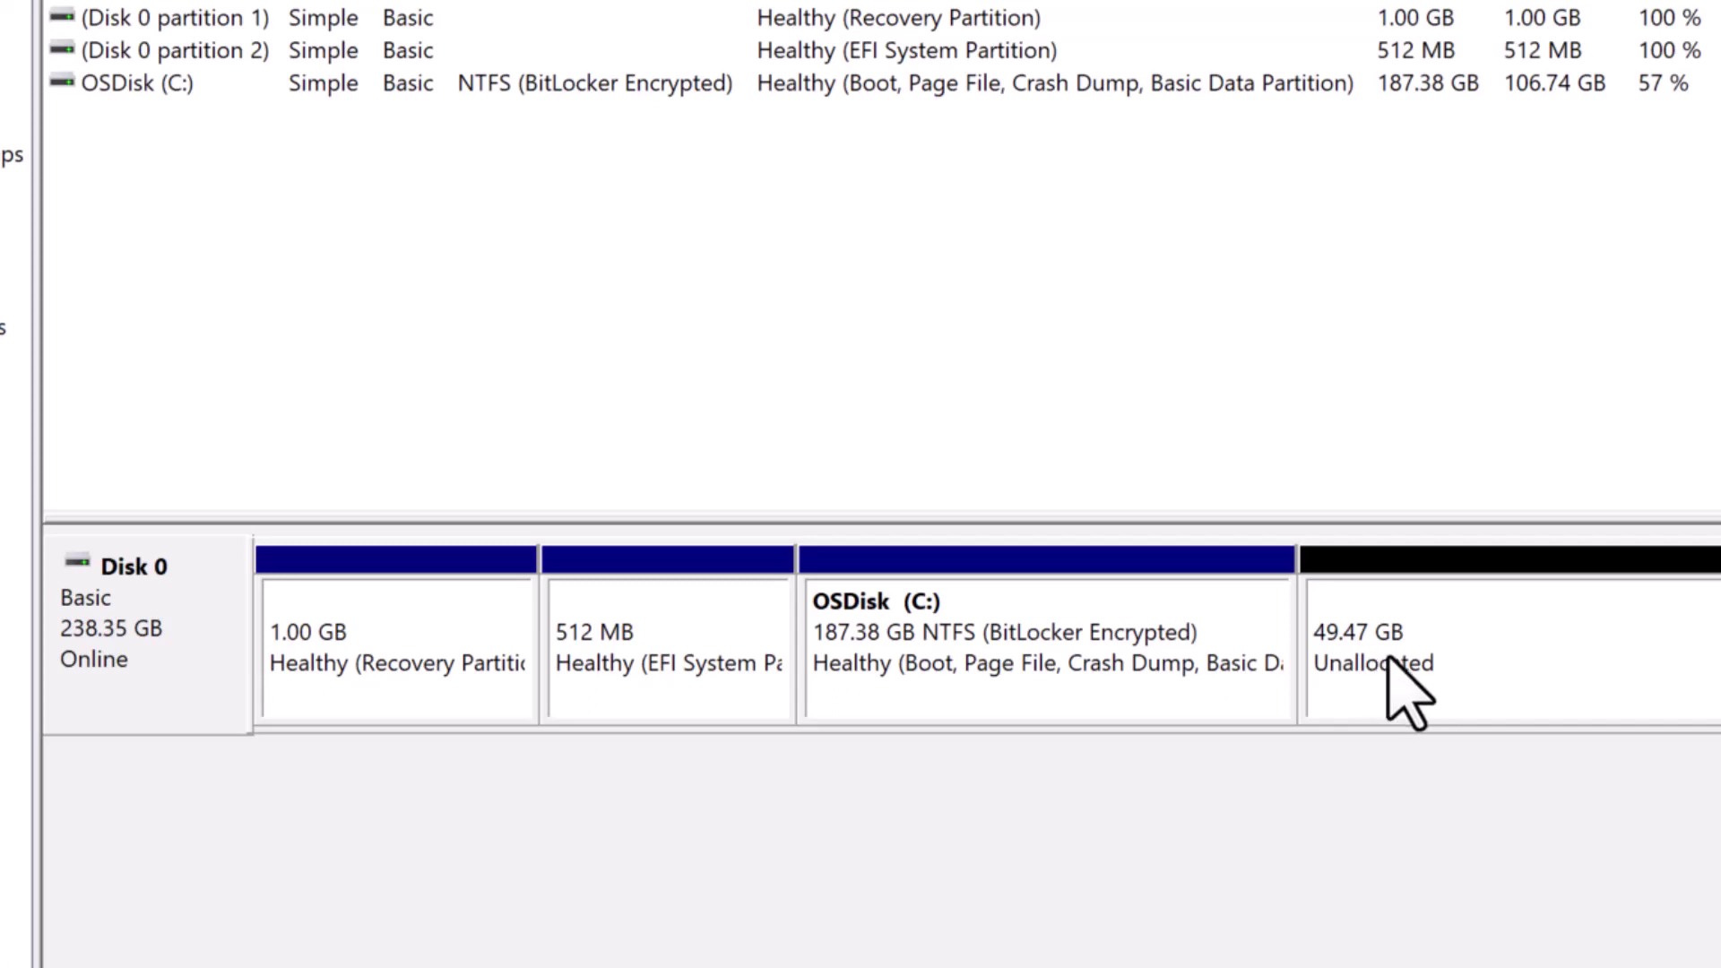
- Start a new simple volume in the unallocated space on Disk 0 and accept the volume size of 50652 MB
right_click(1389, 660)
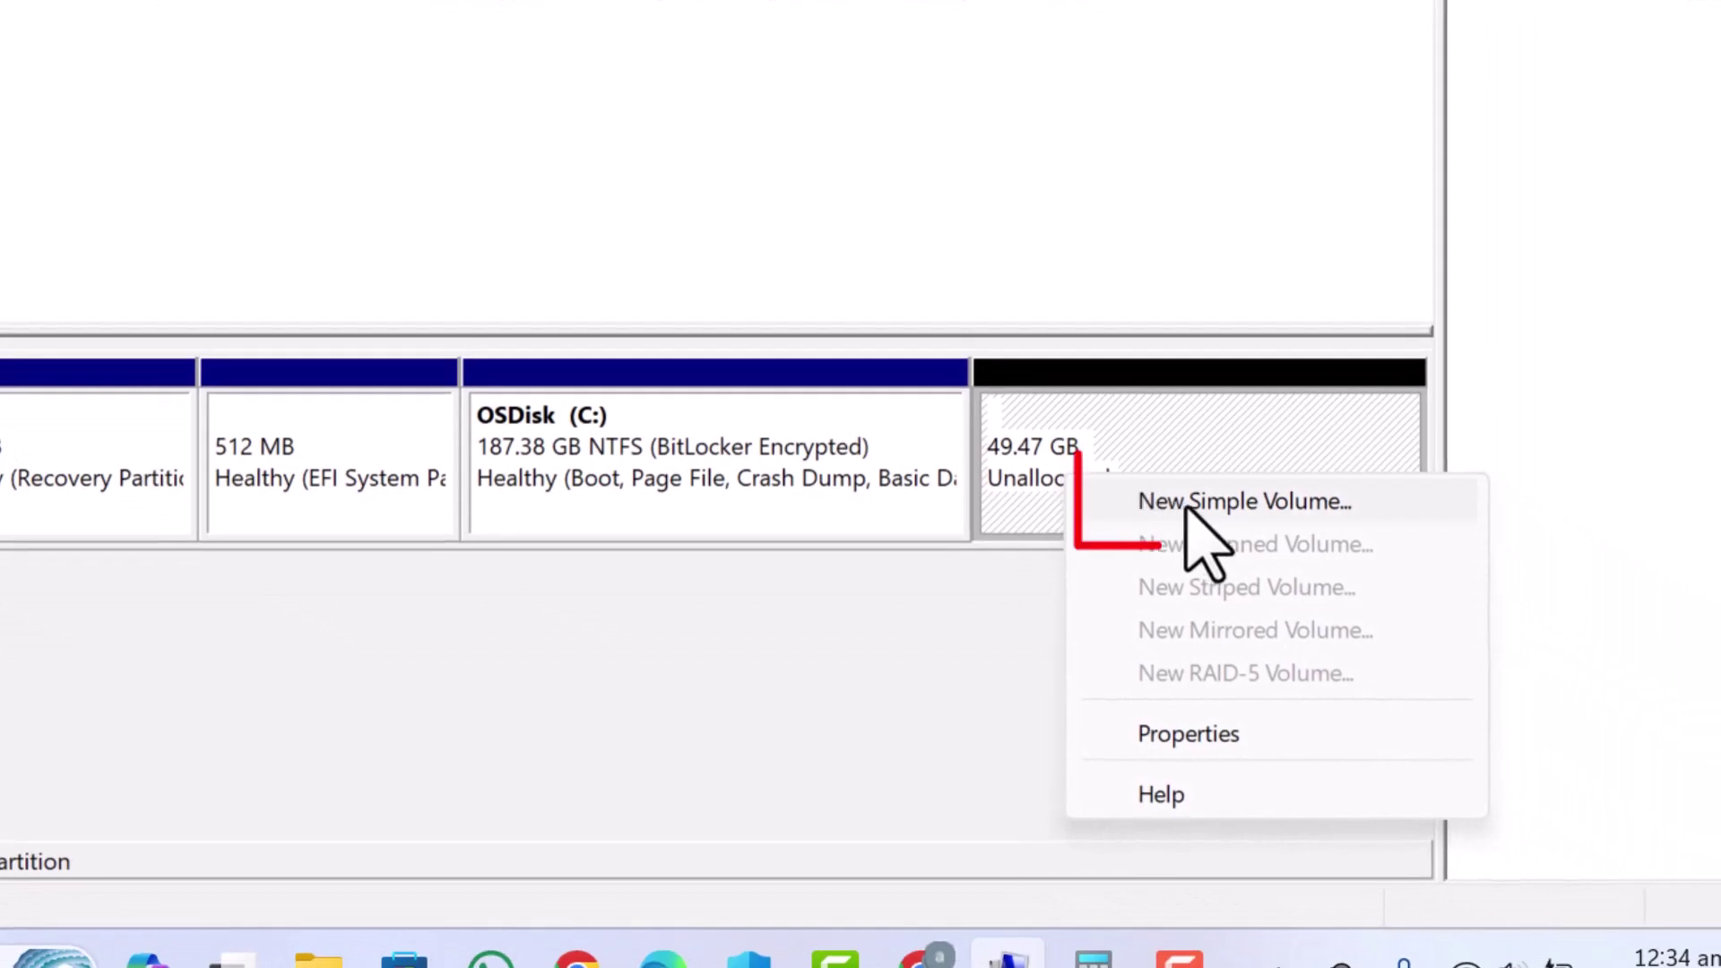
click(1255, 504)
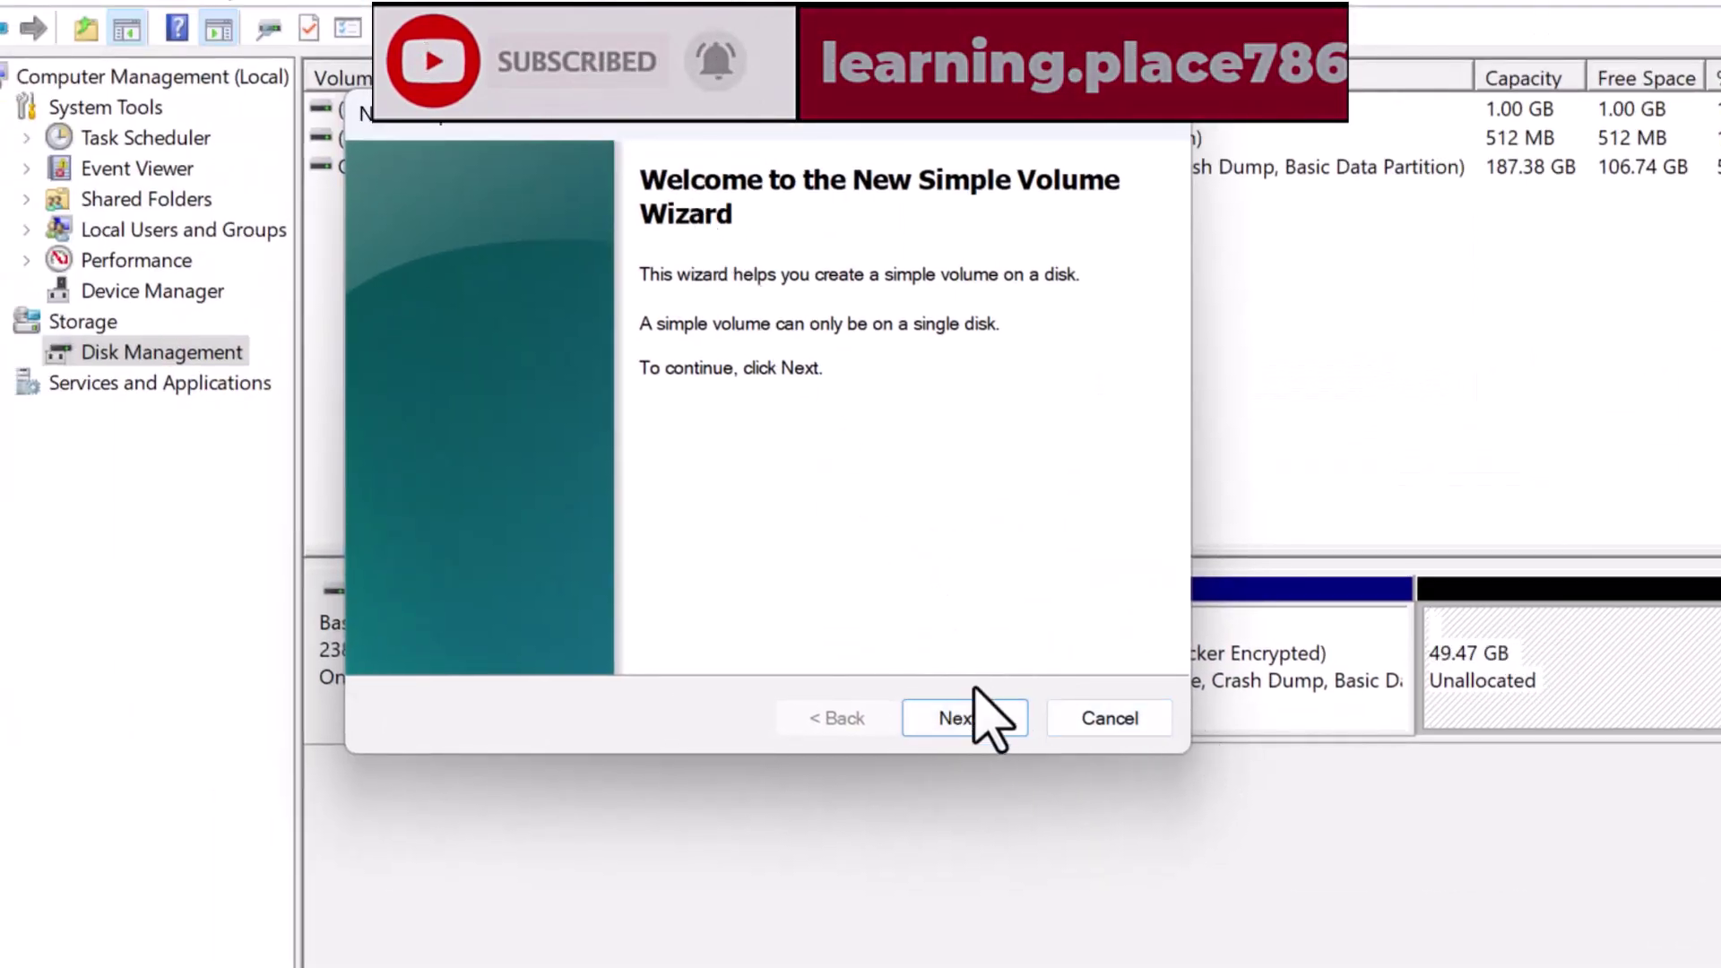
click(968, 721)
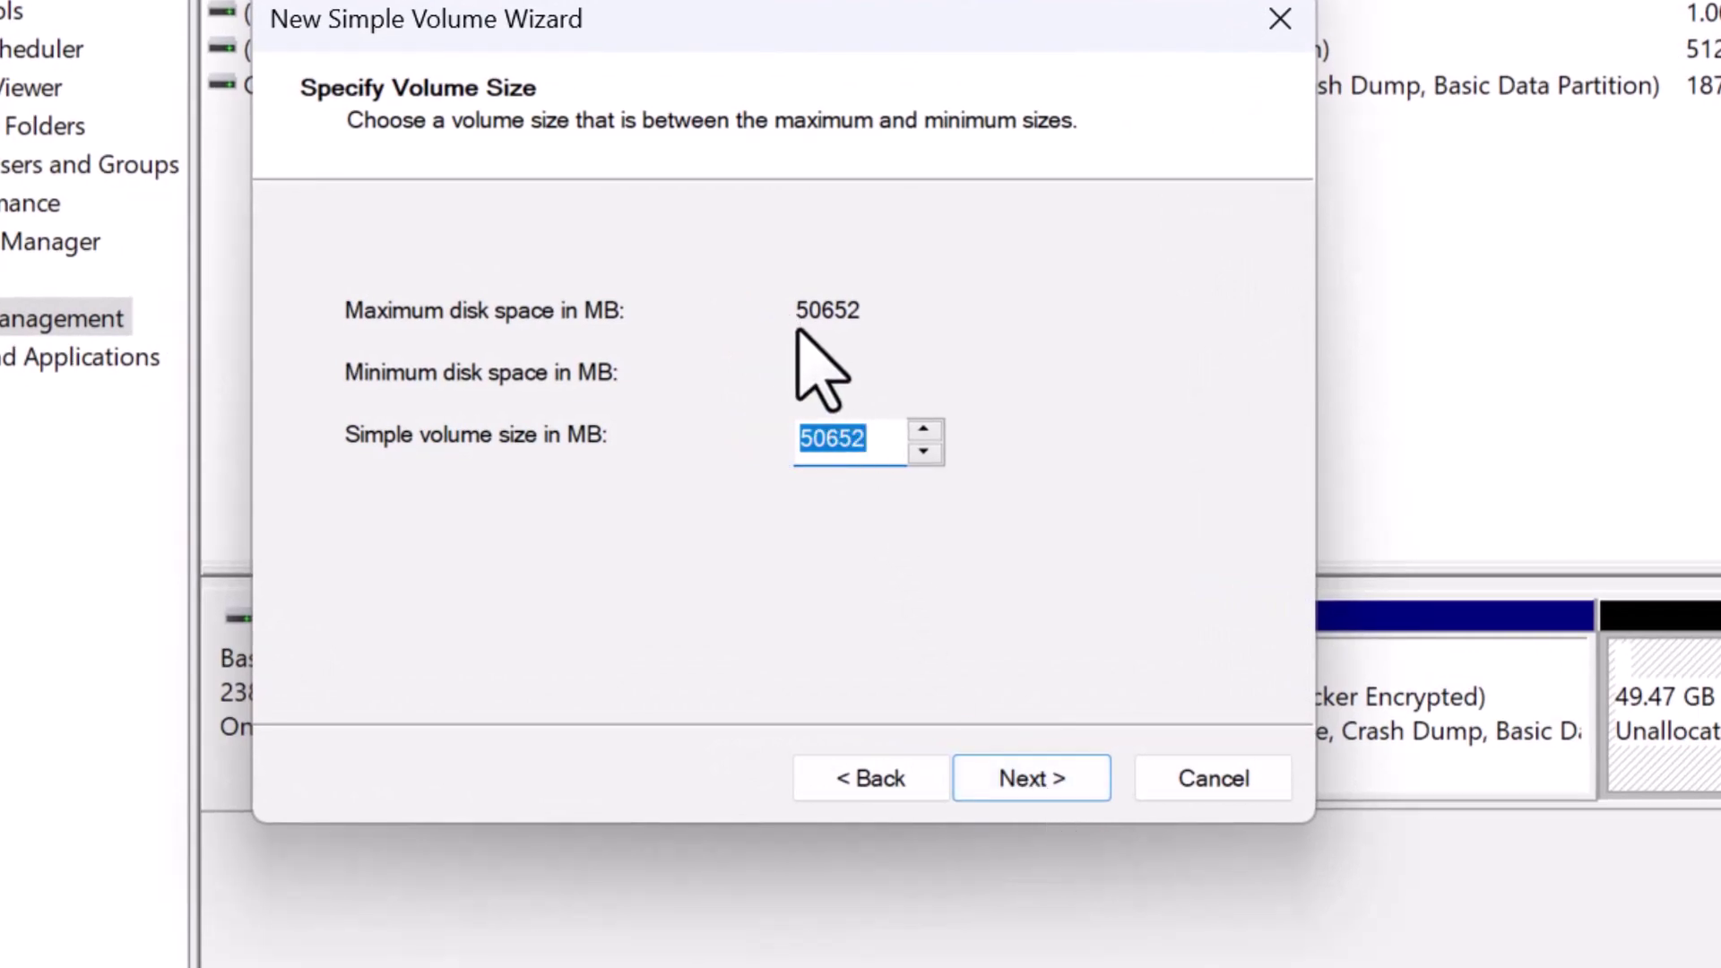
click(1031, 778)
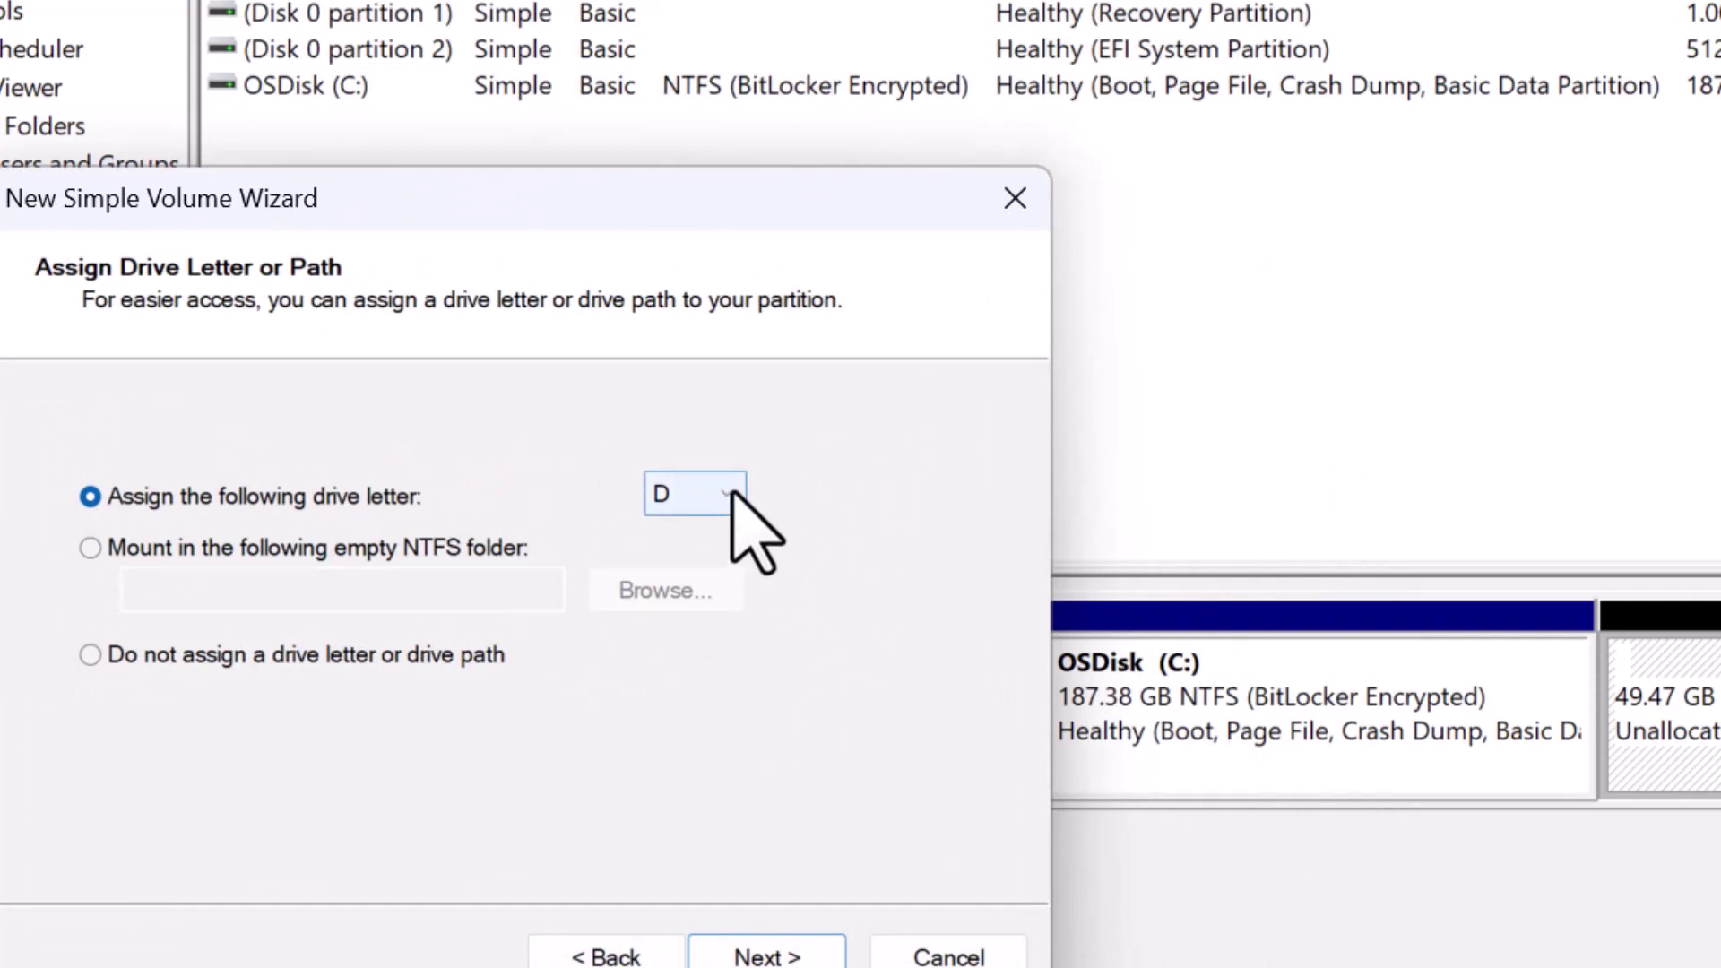
- Assign drive letter D, keep the NTFS quick format with label New Volume, and finish creating the volume, closing its folder window
click(726, 494)
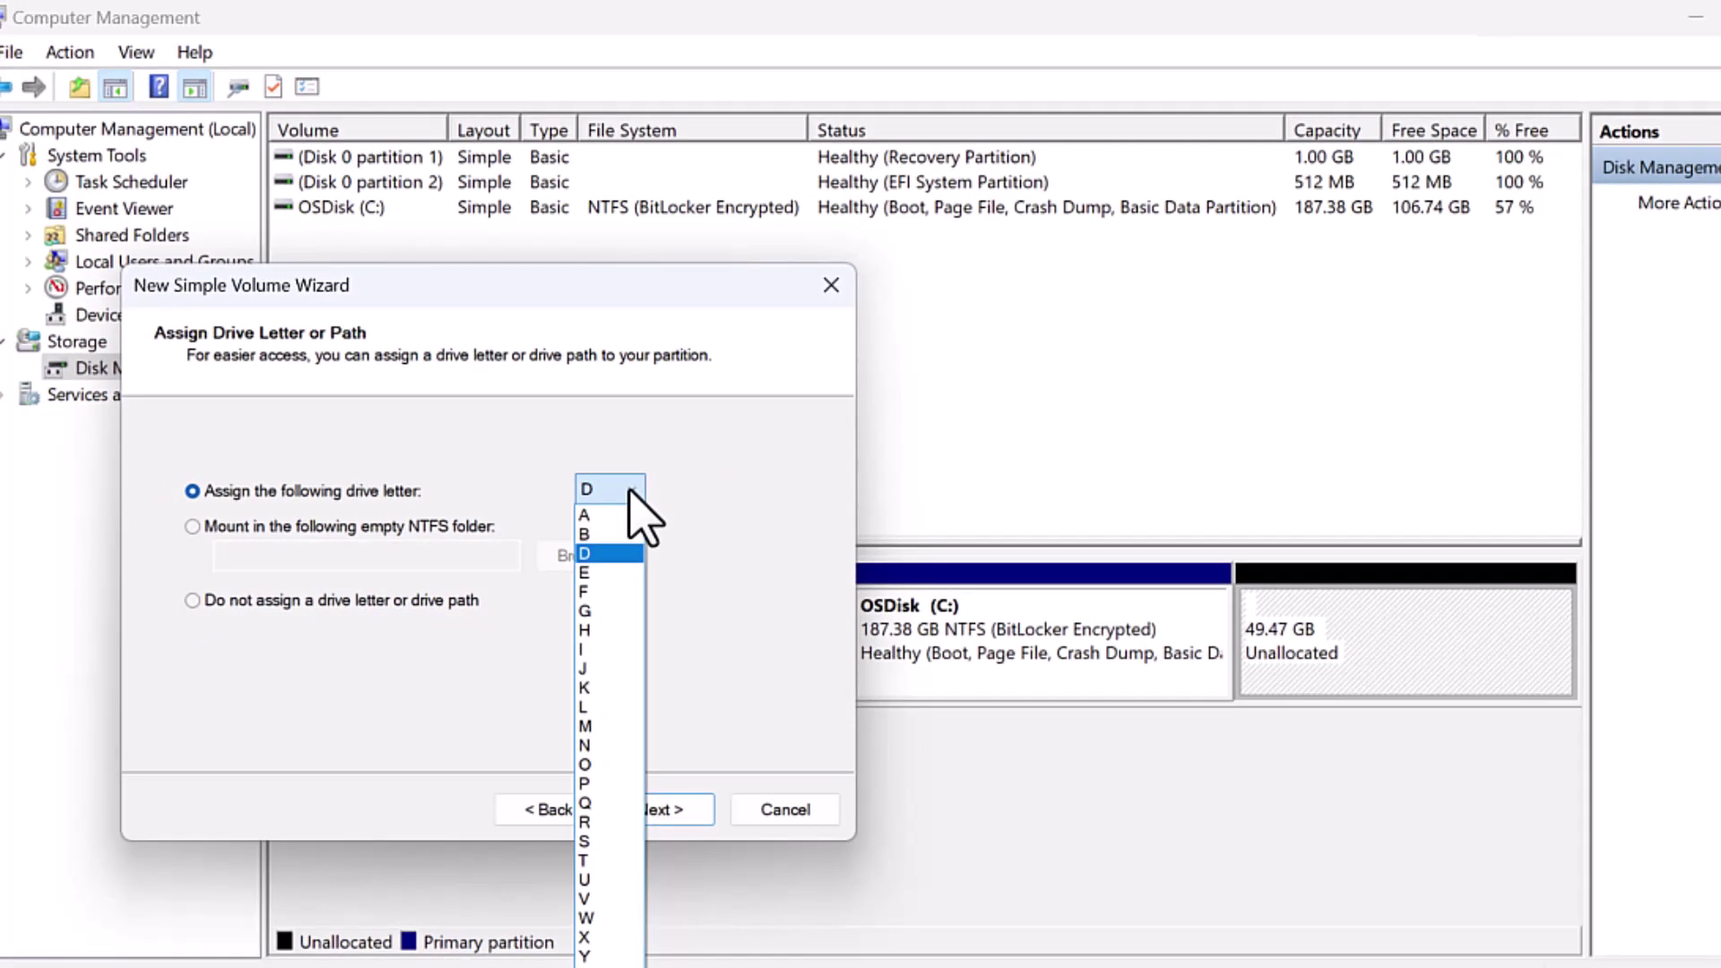
click(707, 489)
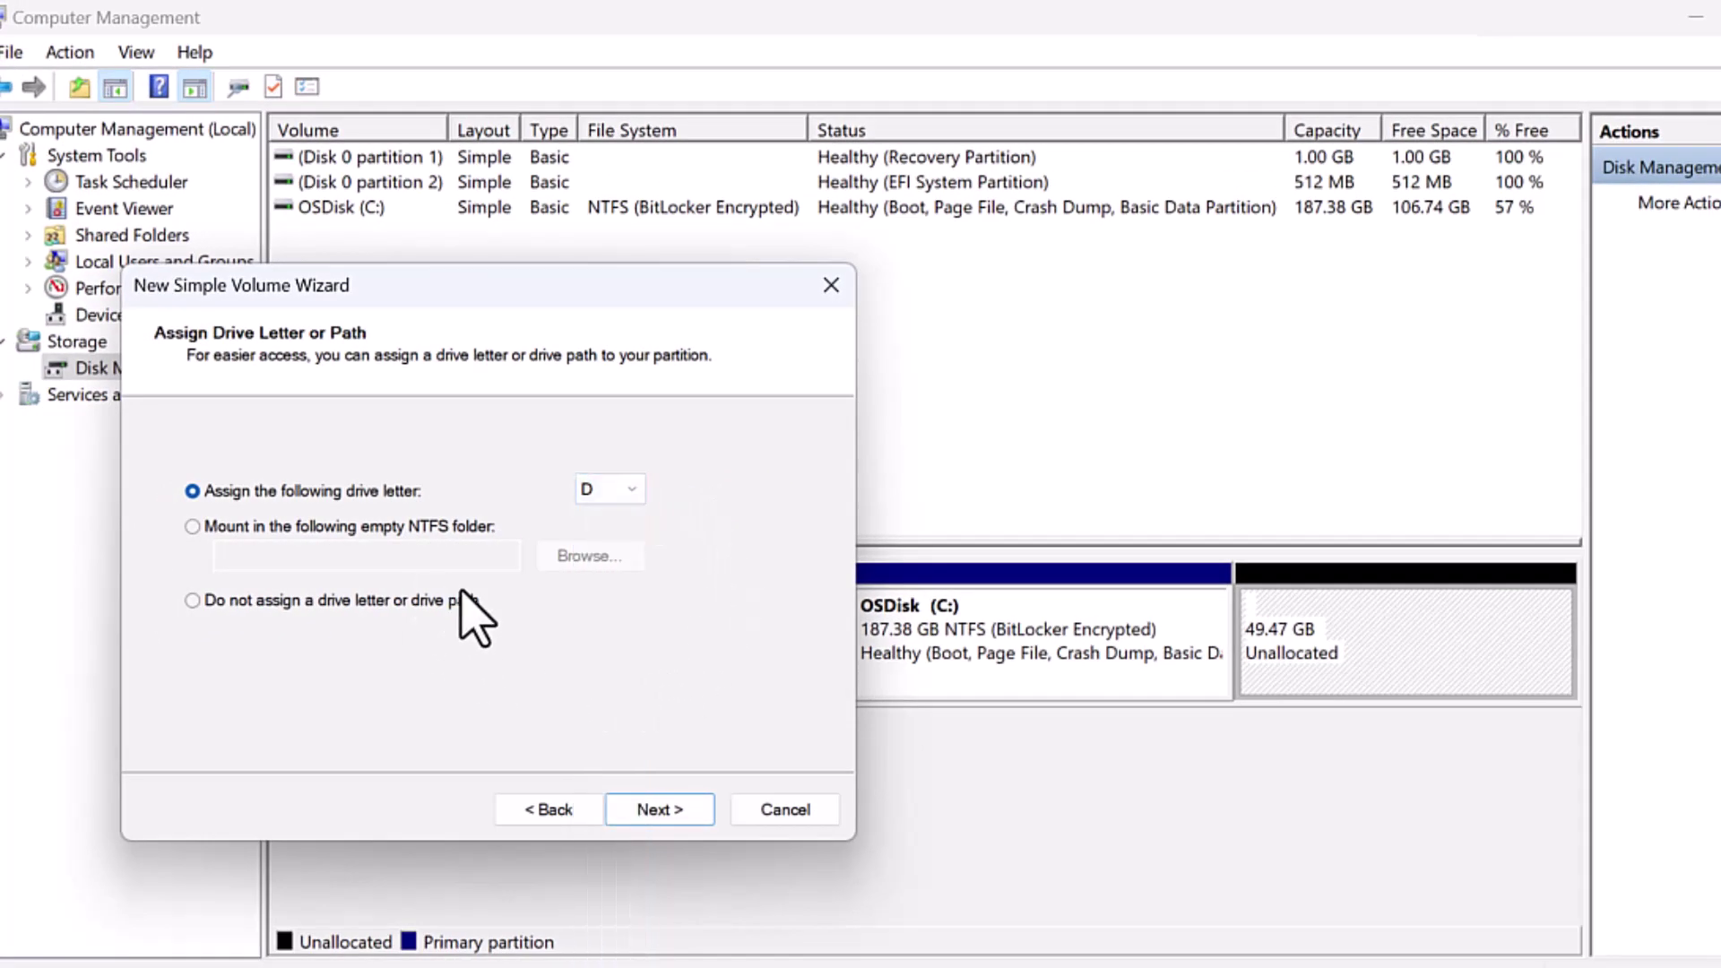
click(660, 809)
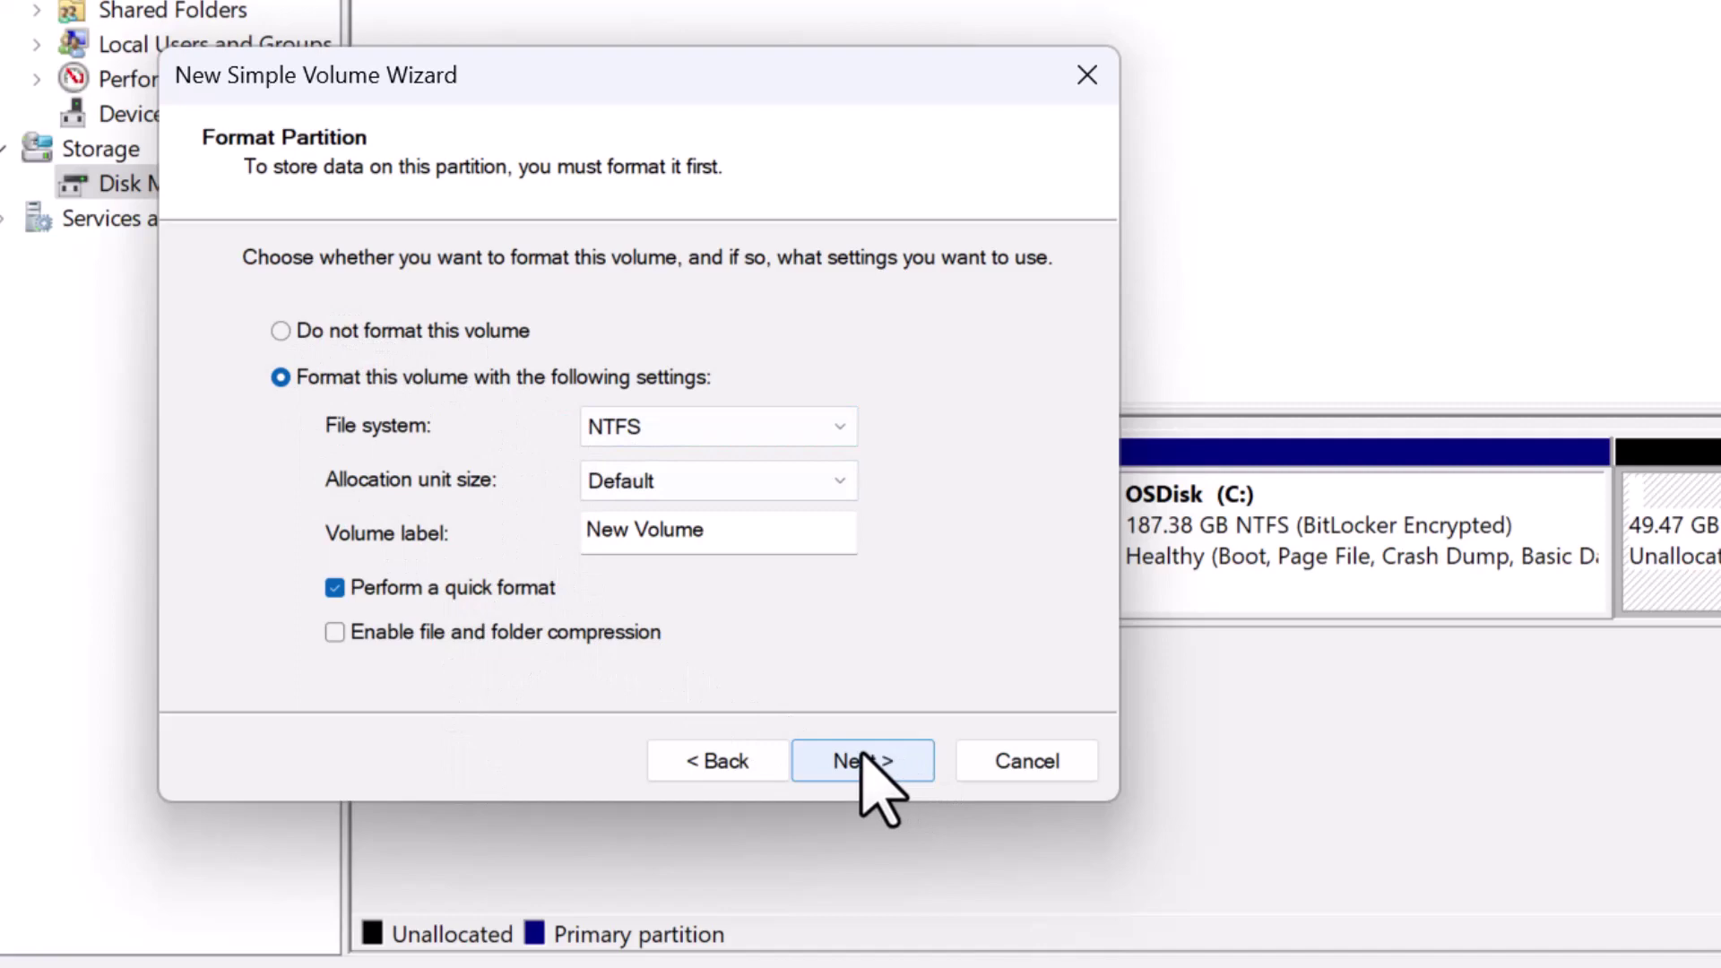
click(862, 760)
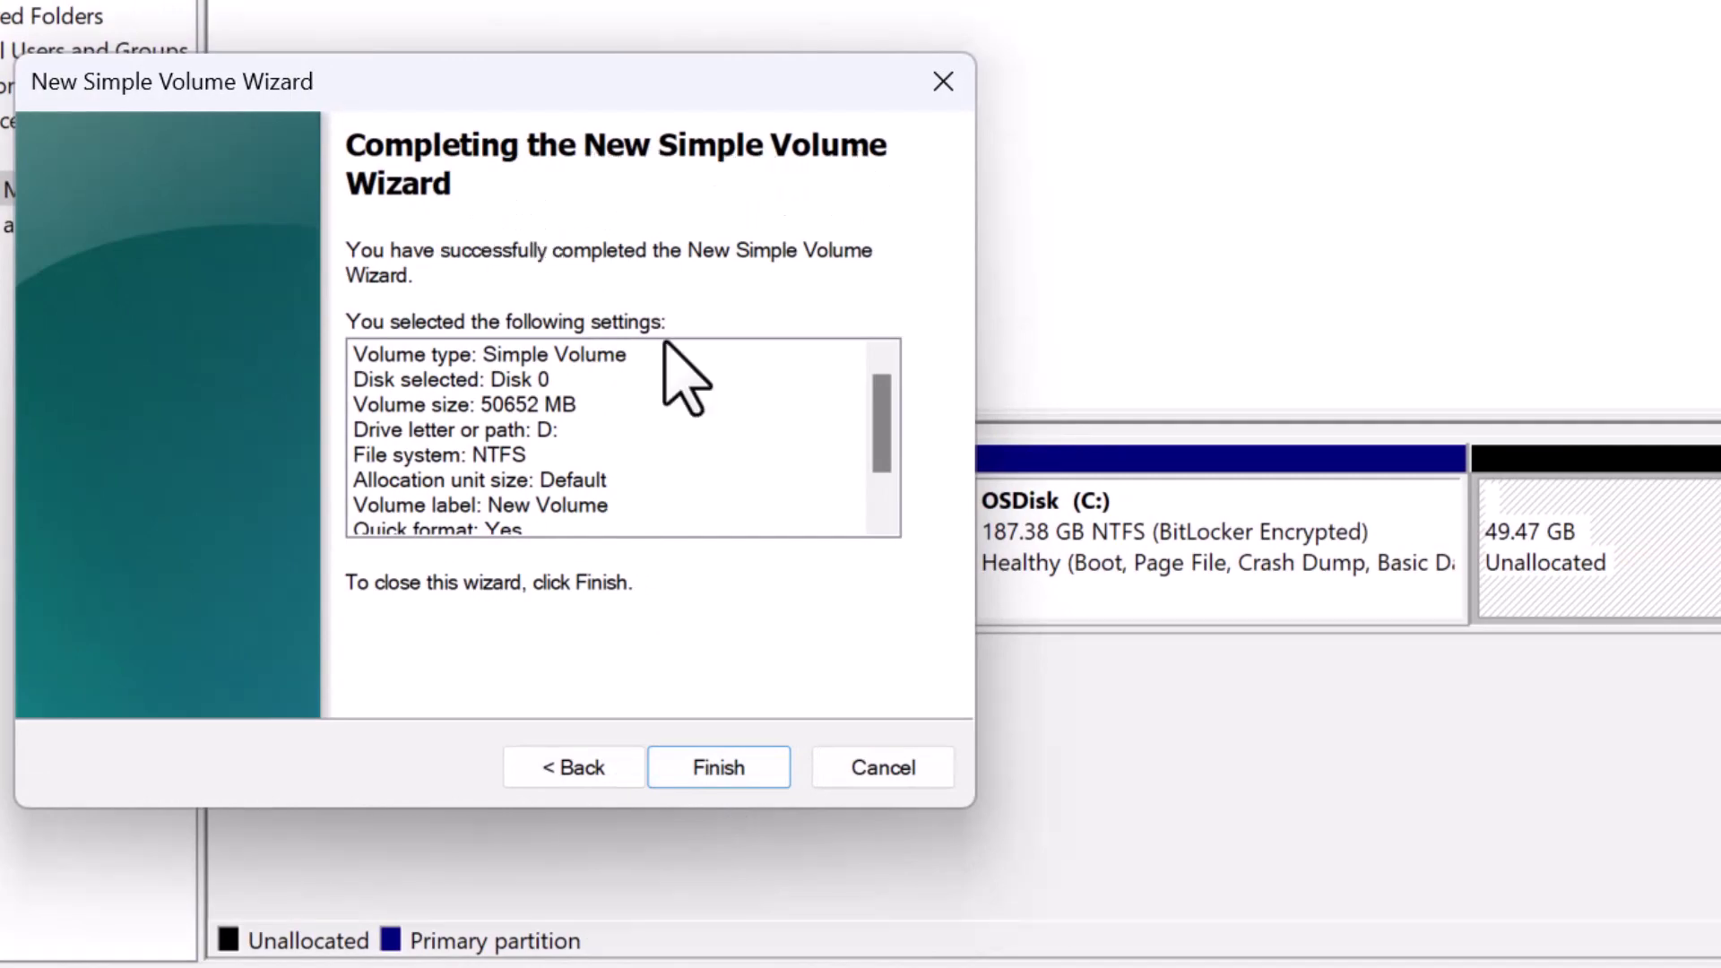
click(712, 771)
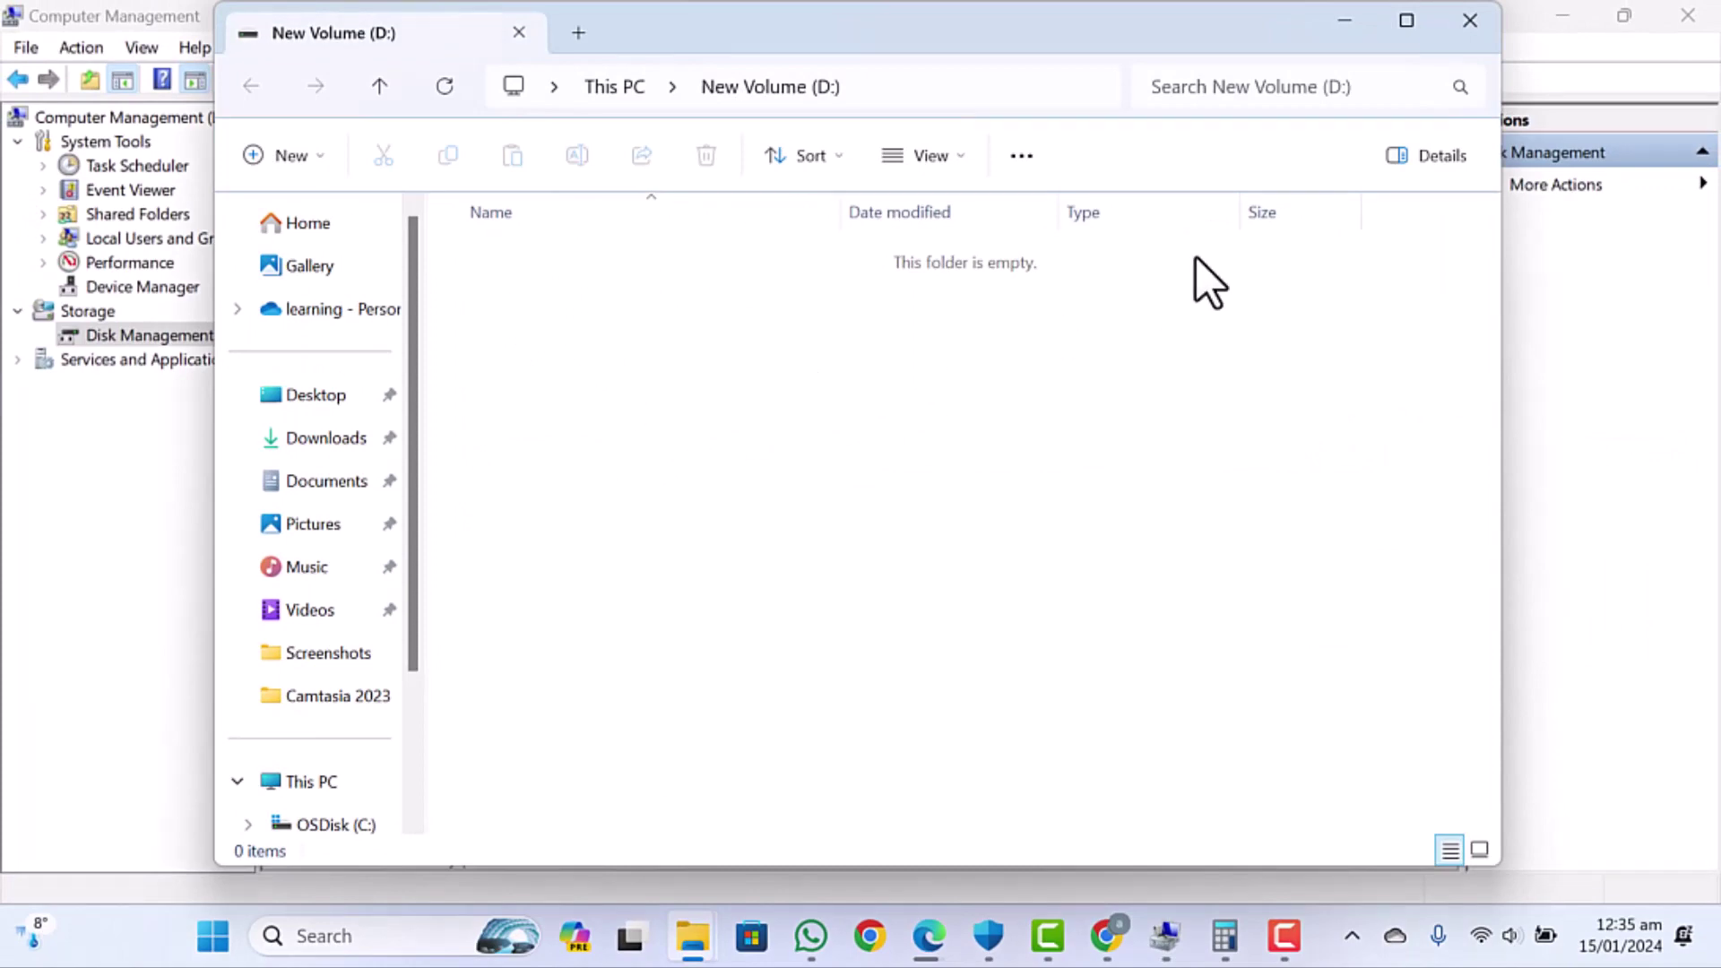
drag(1258, 29, 1265, 196)
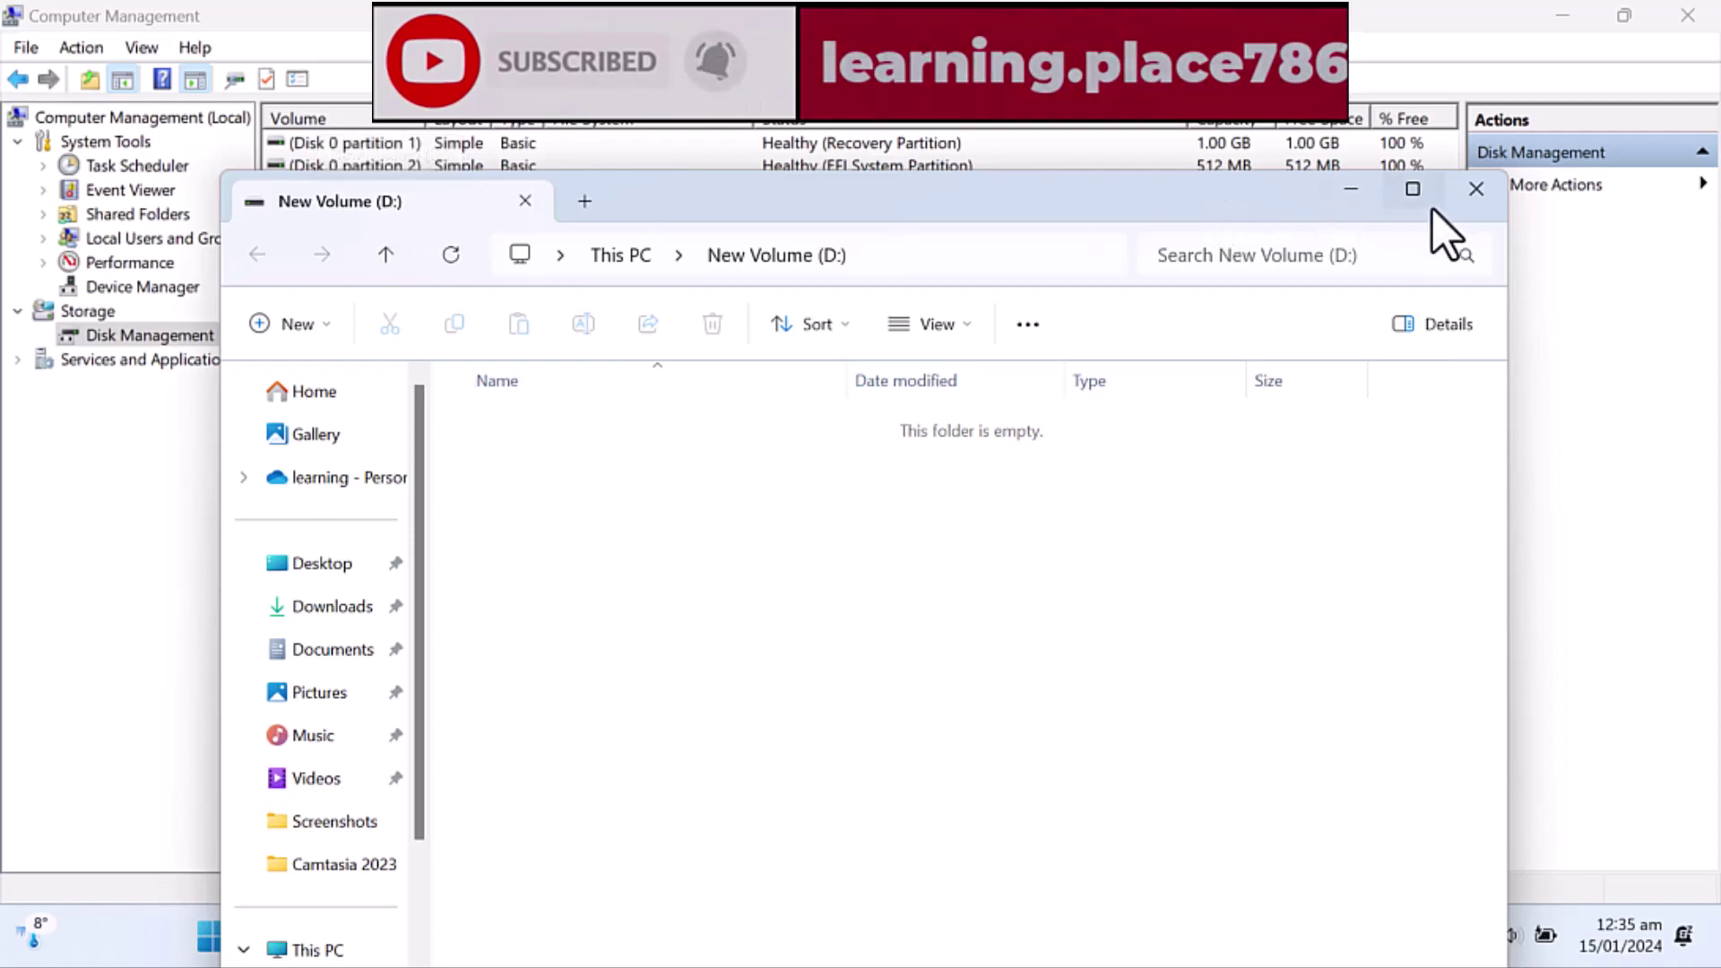
click(1476, 190)
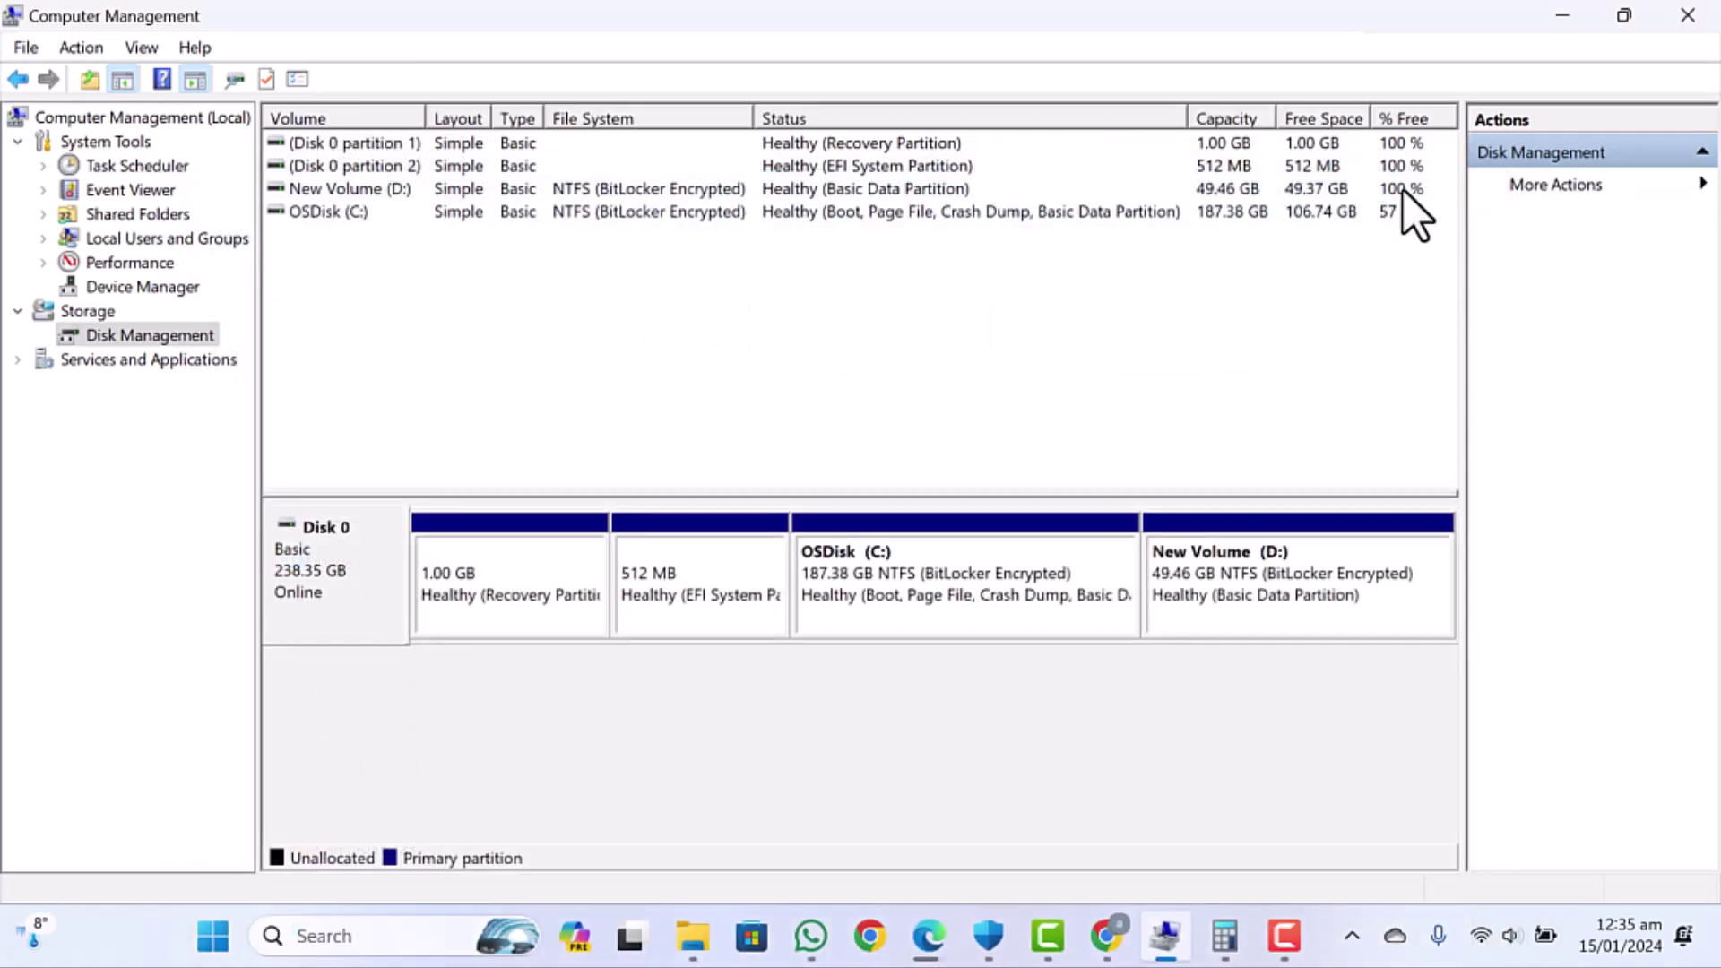
- Open This PC to check the size and free space of the New Volume (D:) drive
click(1558, 25)
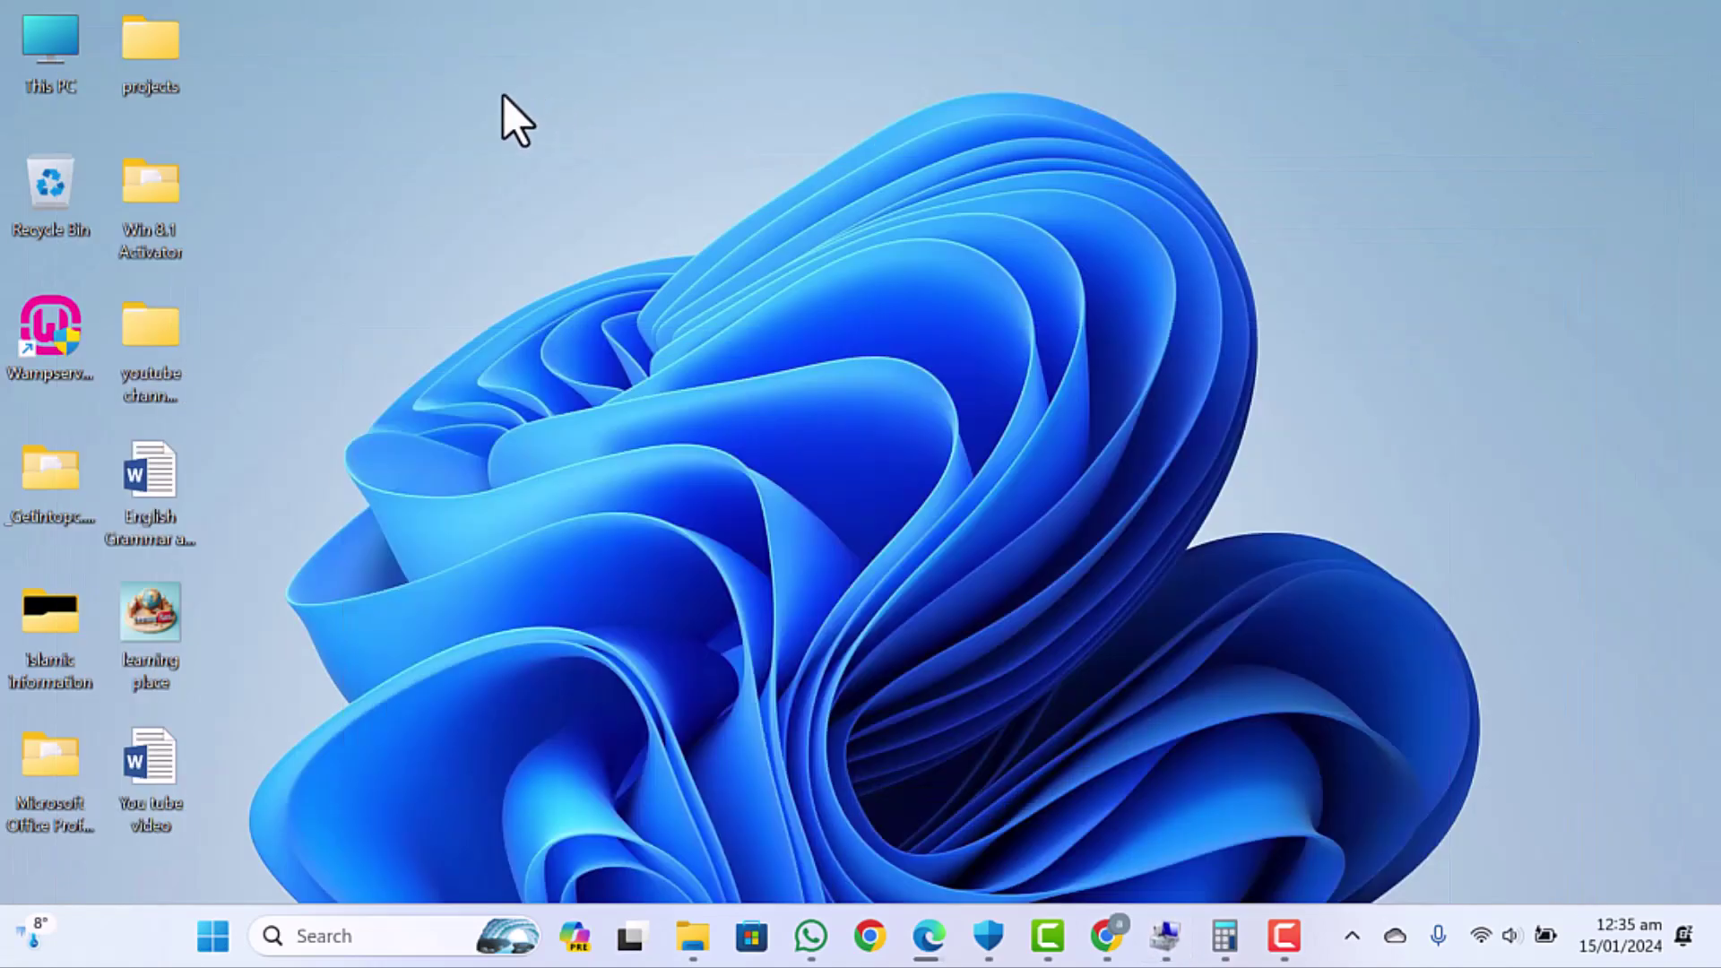
double_click(22, 47)
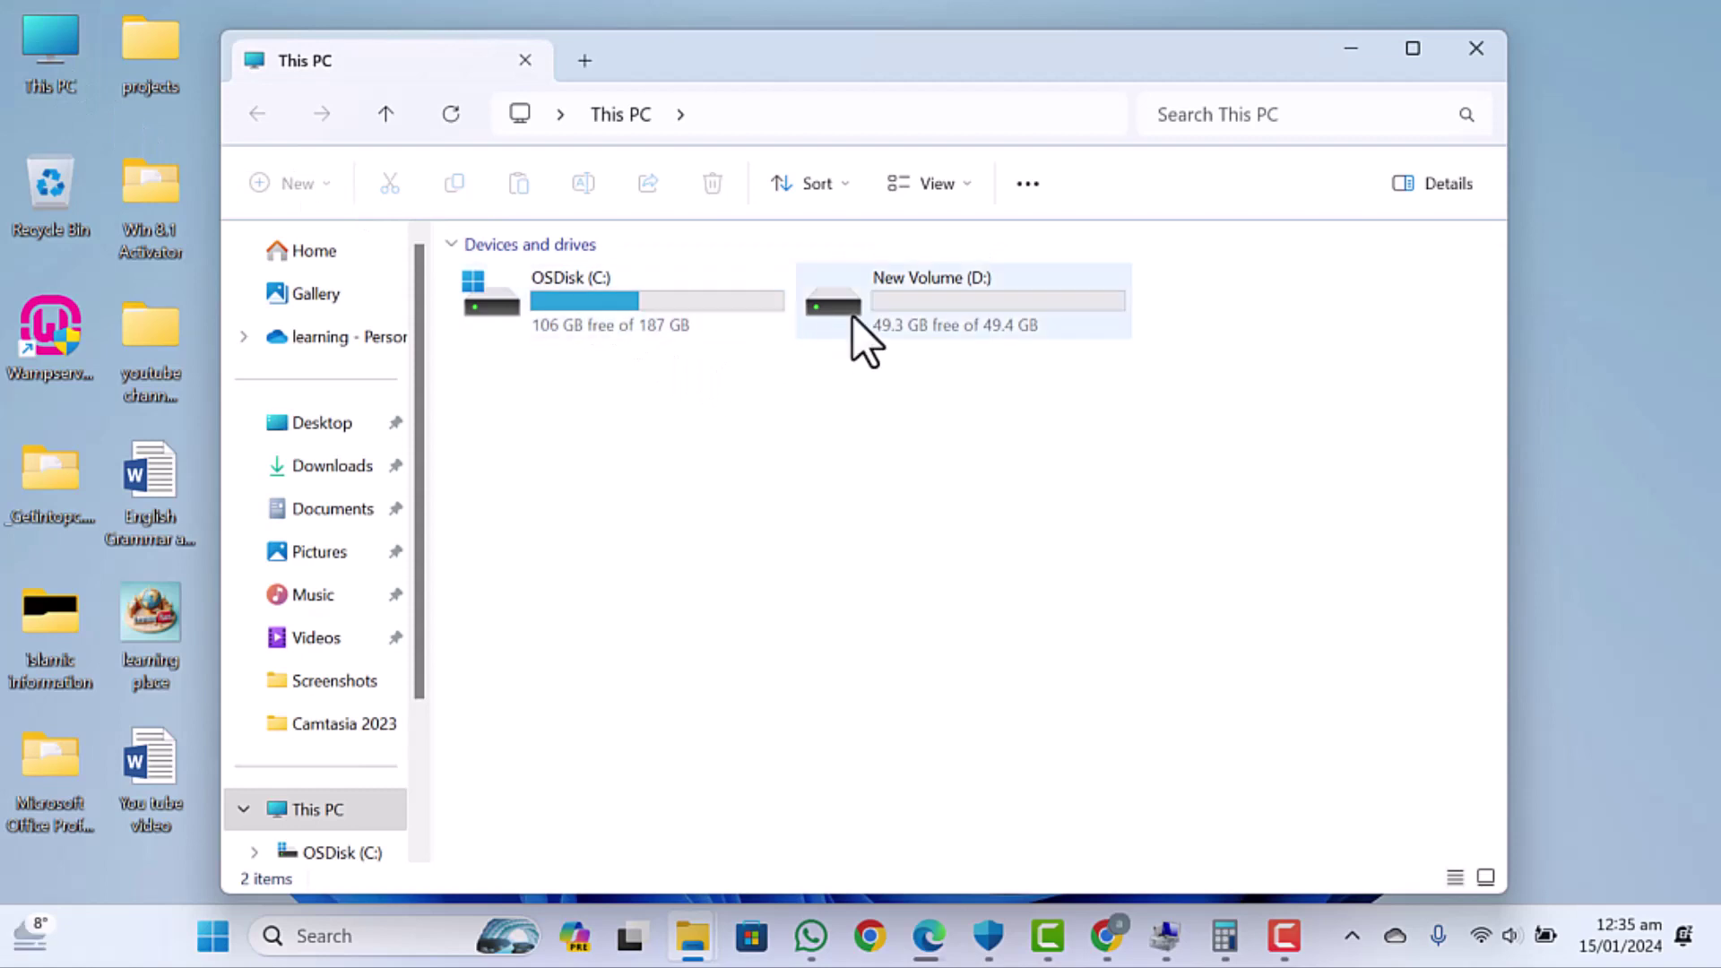
mouse_move(901, 330)
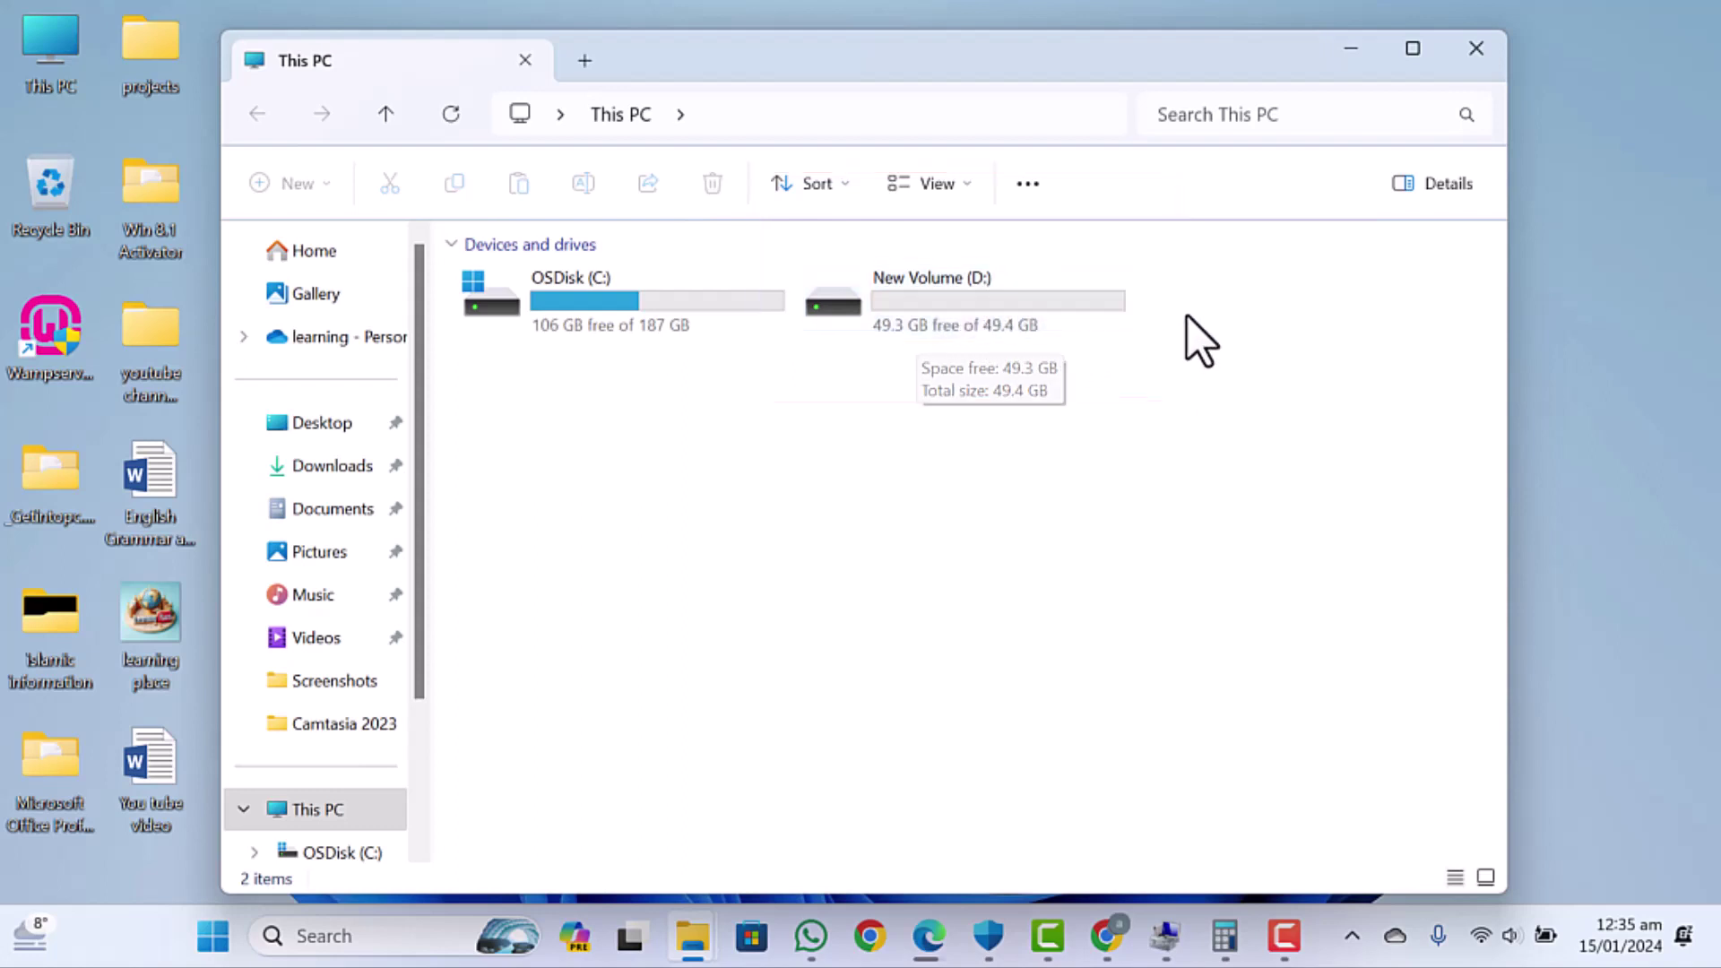
click(1347, 47)
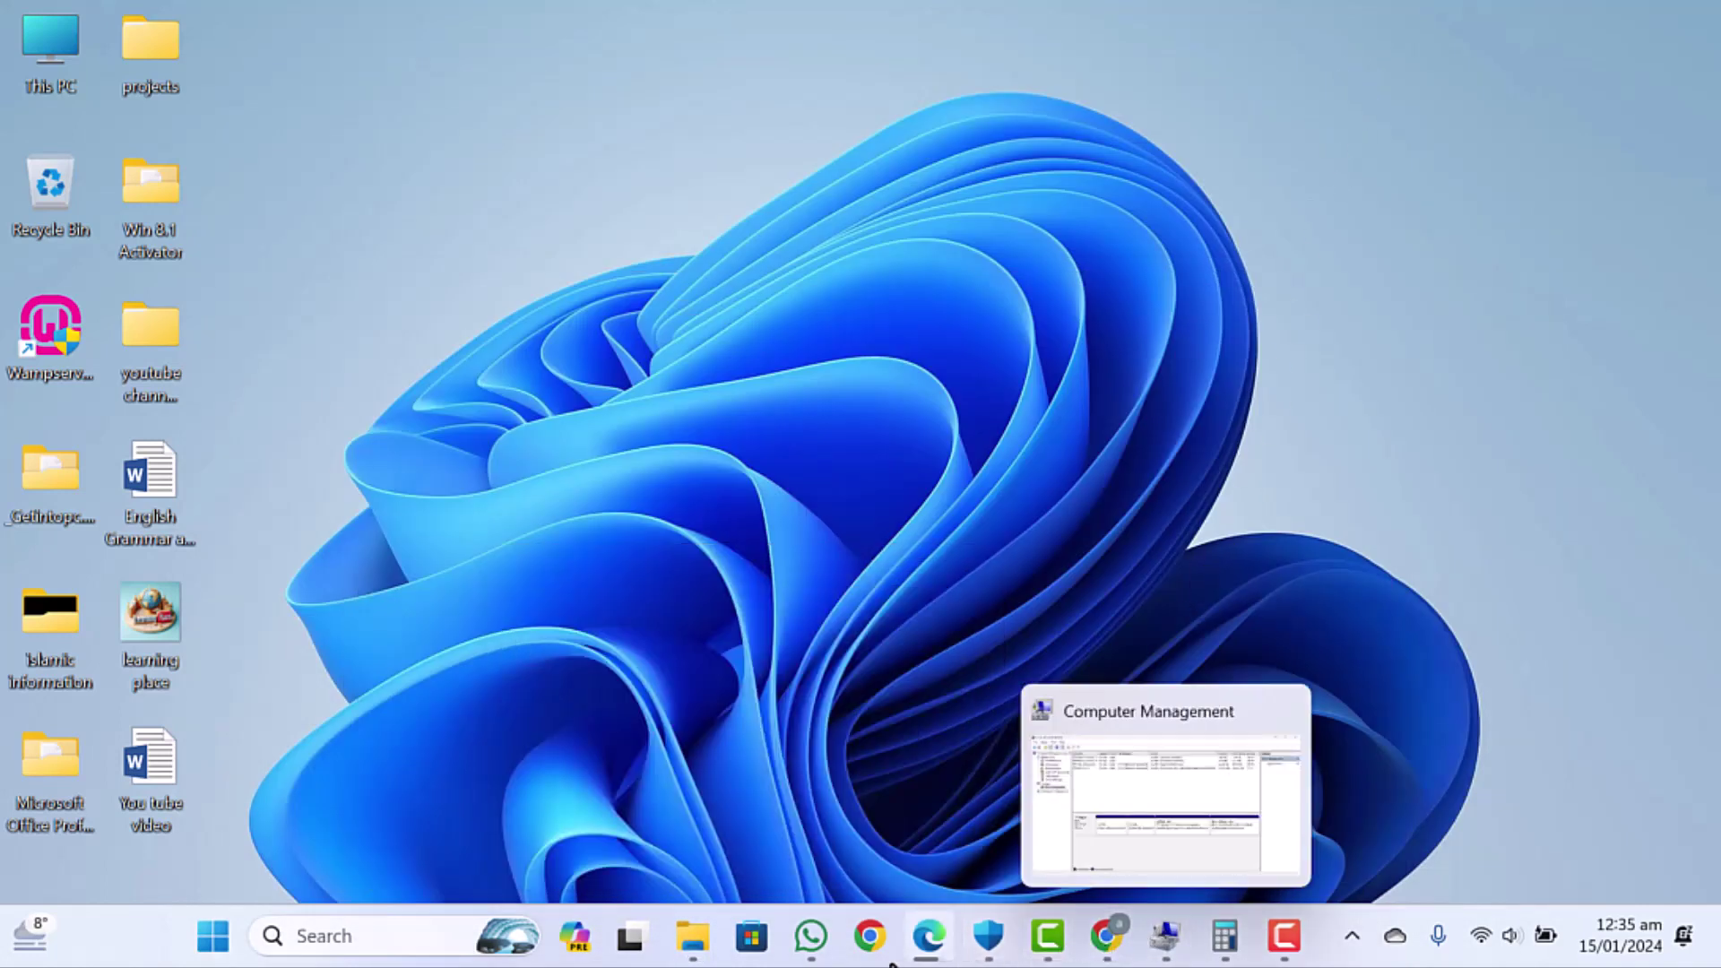
- Return to Computer Management and shrink the OSDisk (C:) volume by 50652 MB
mouse_move(914, 957)
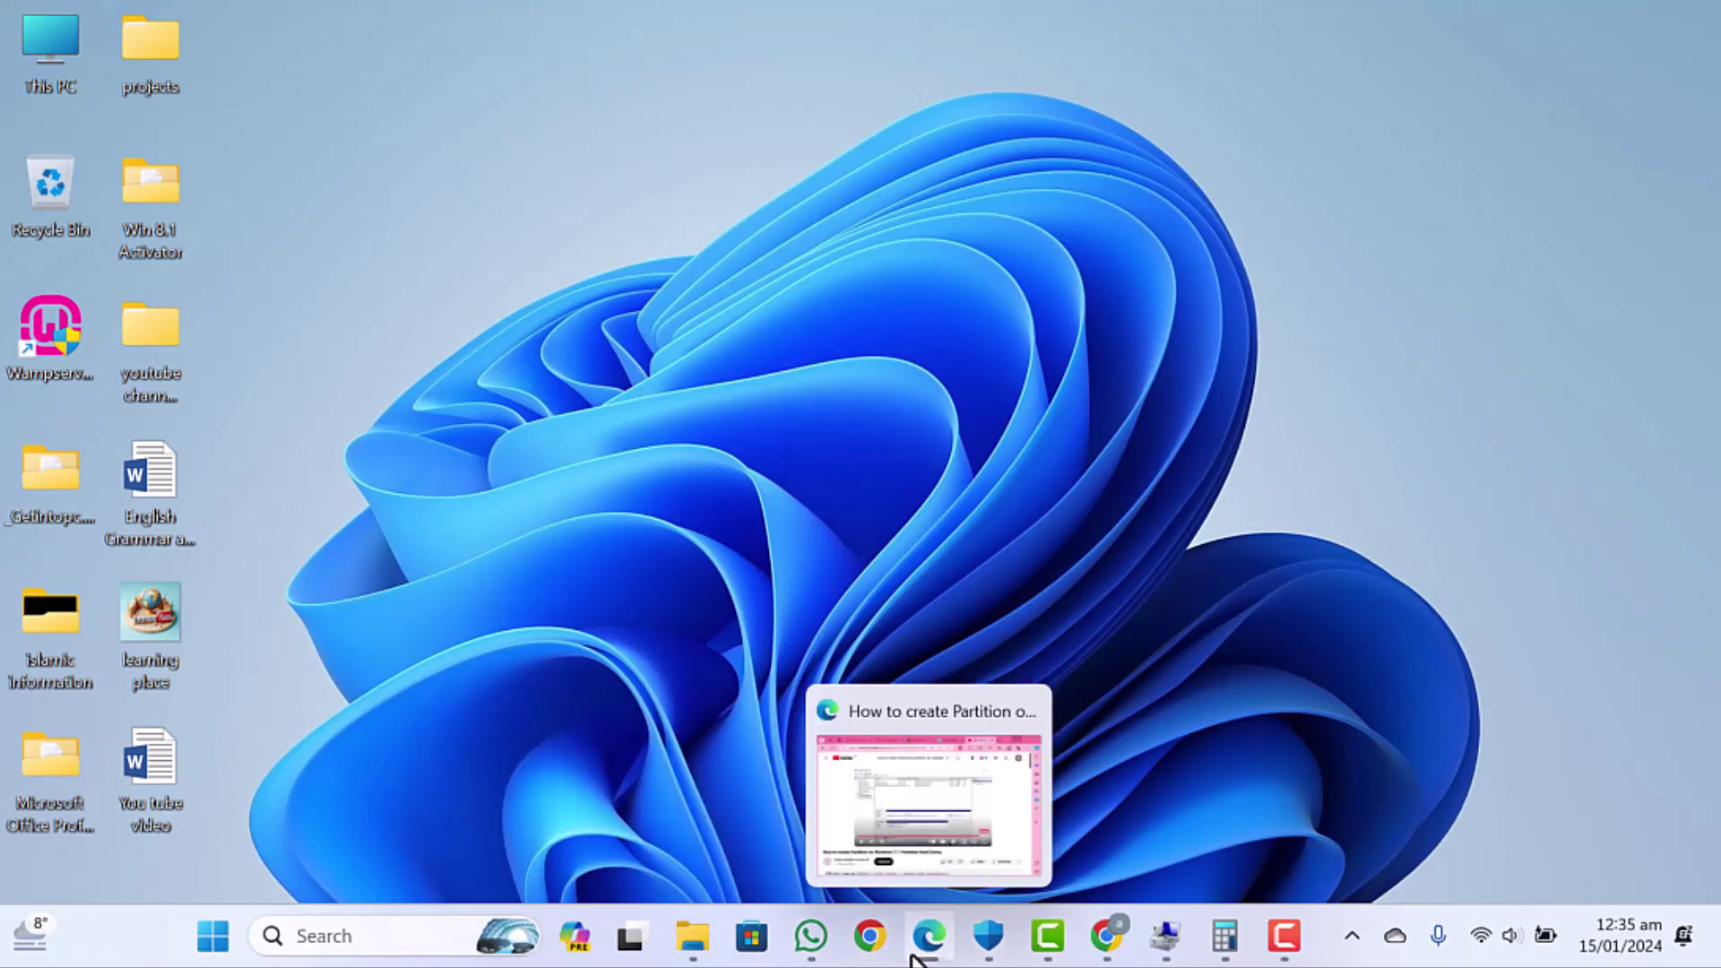
mouse_move(688, 961)
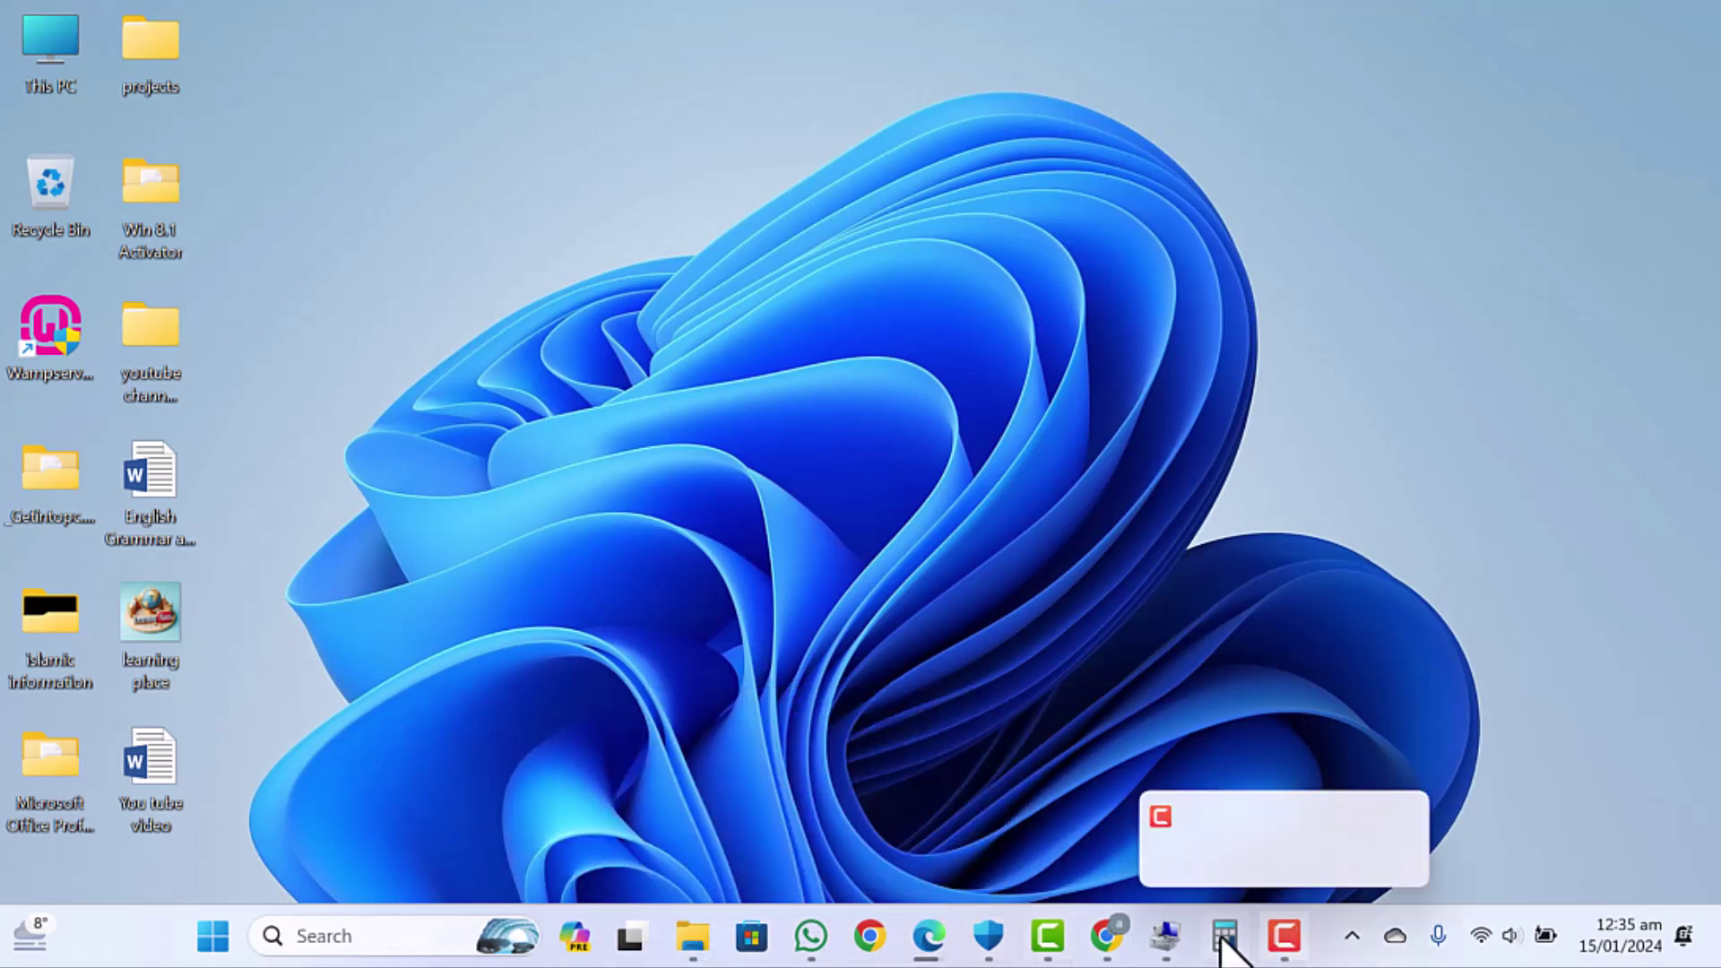
click(1162, 950)
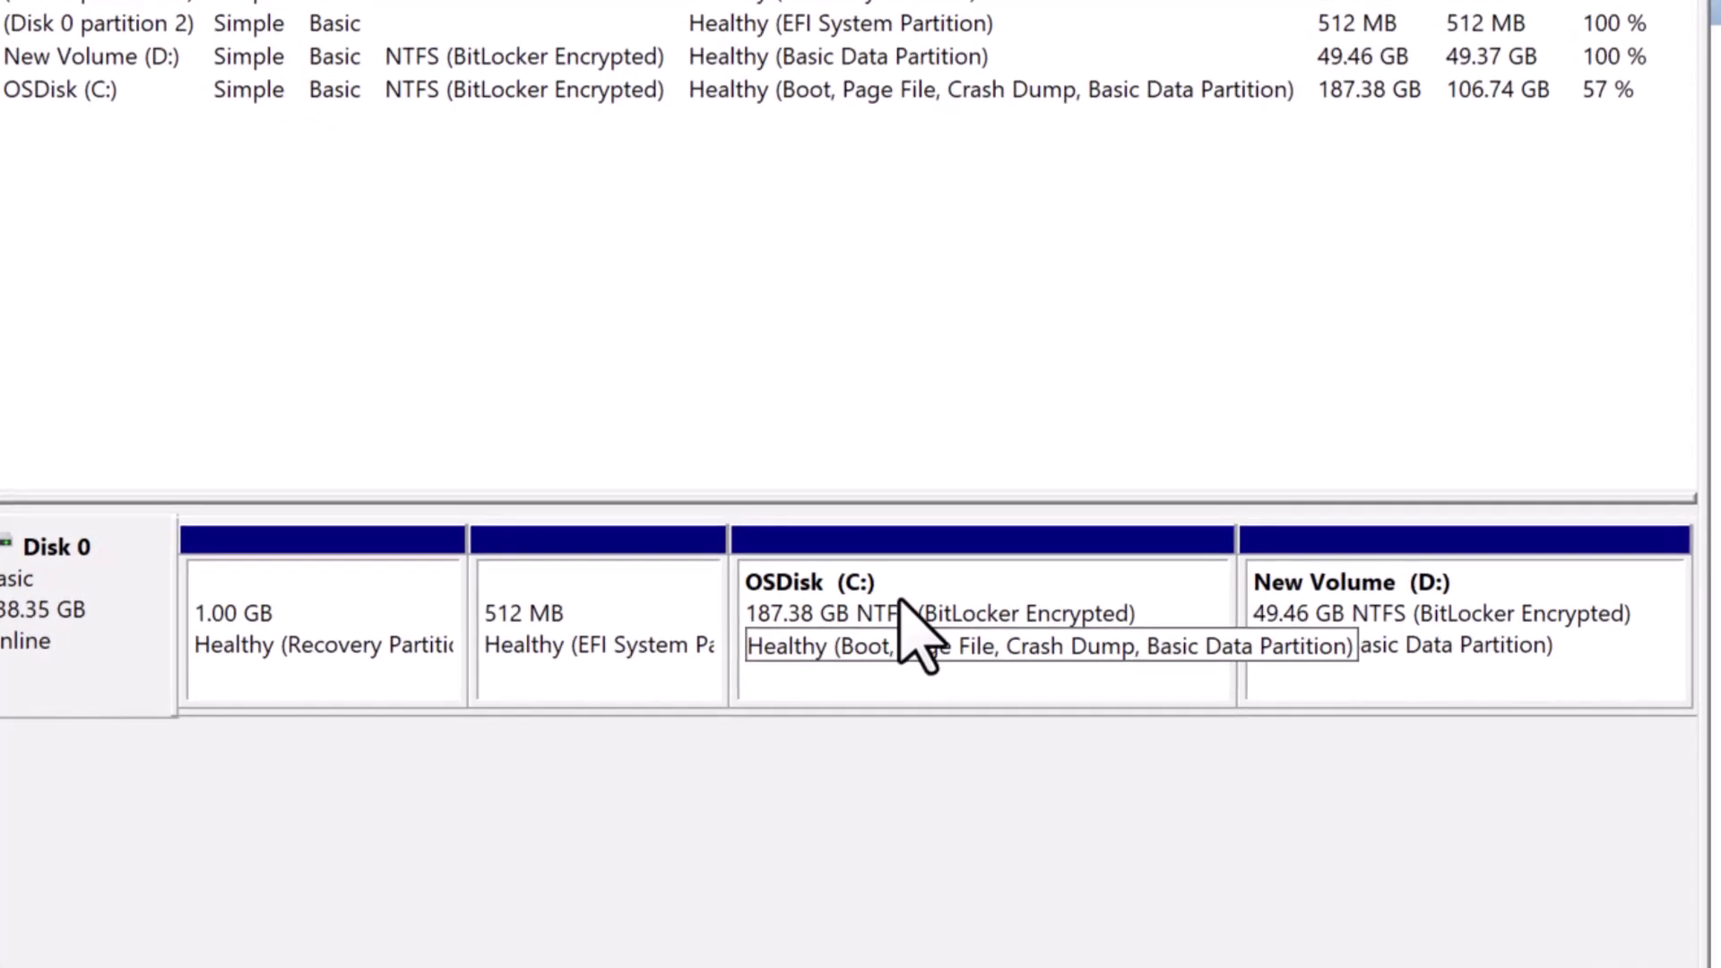
right_click(907, 576)
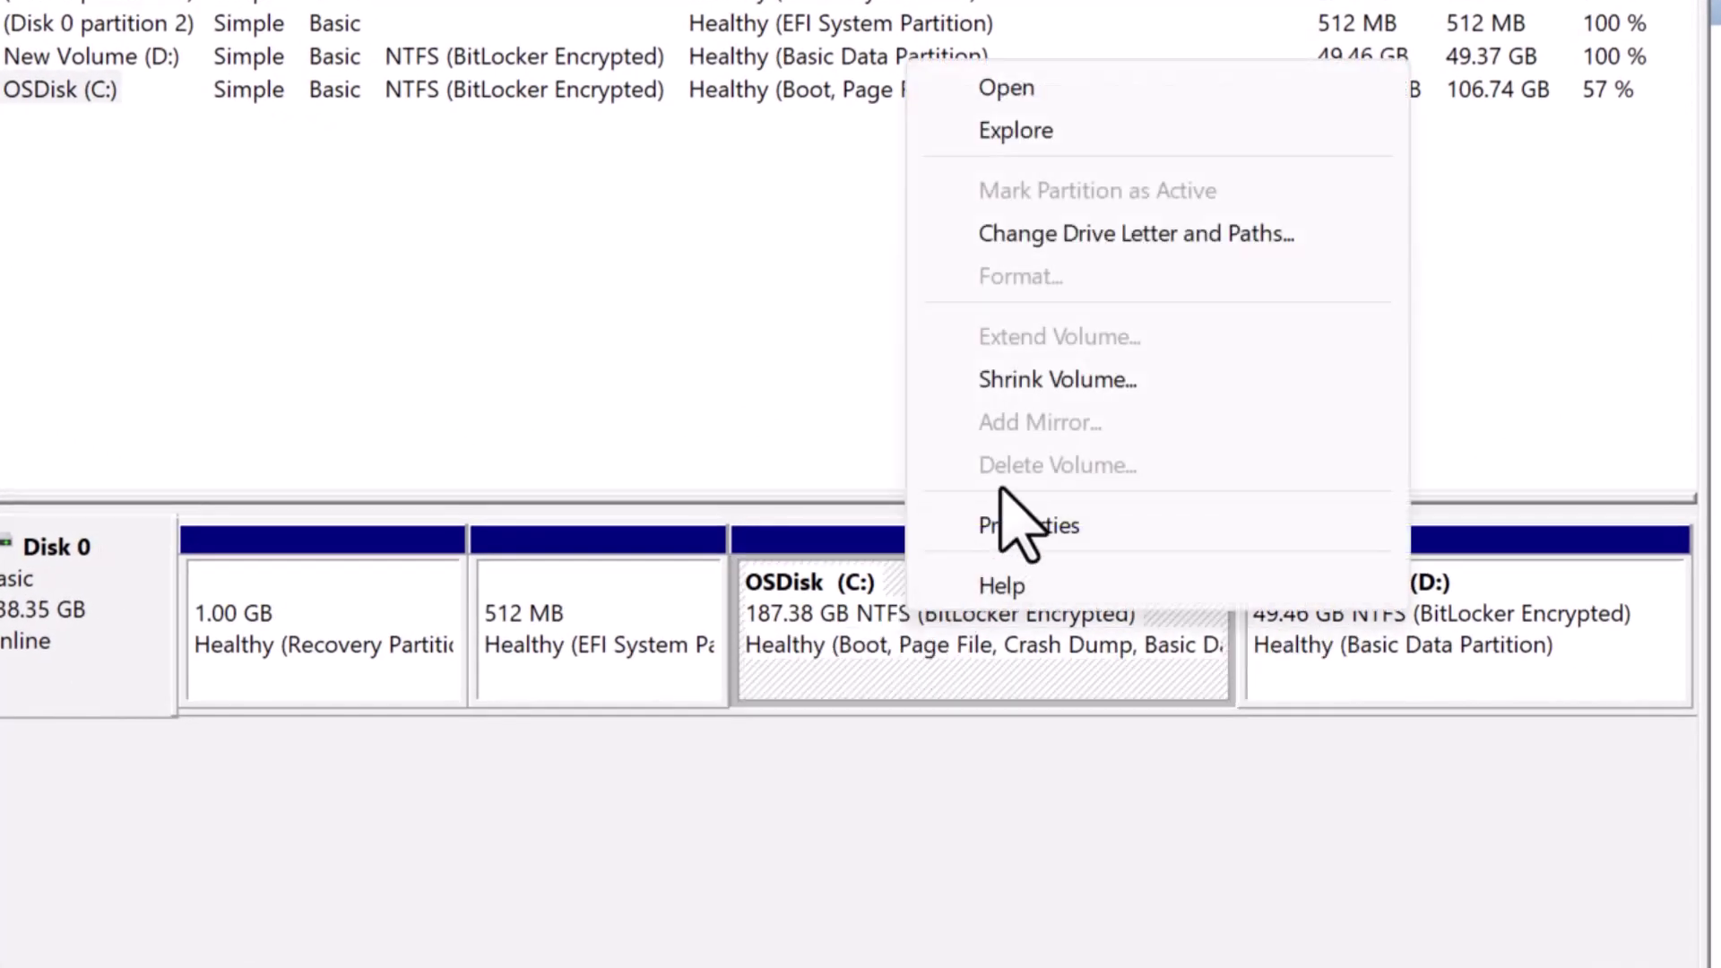
click(1049, 386)
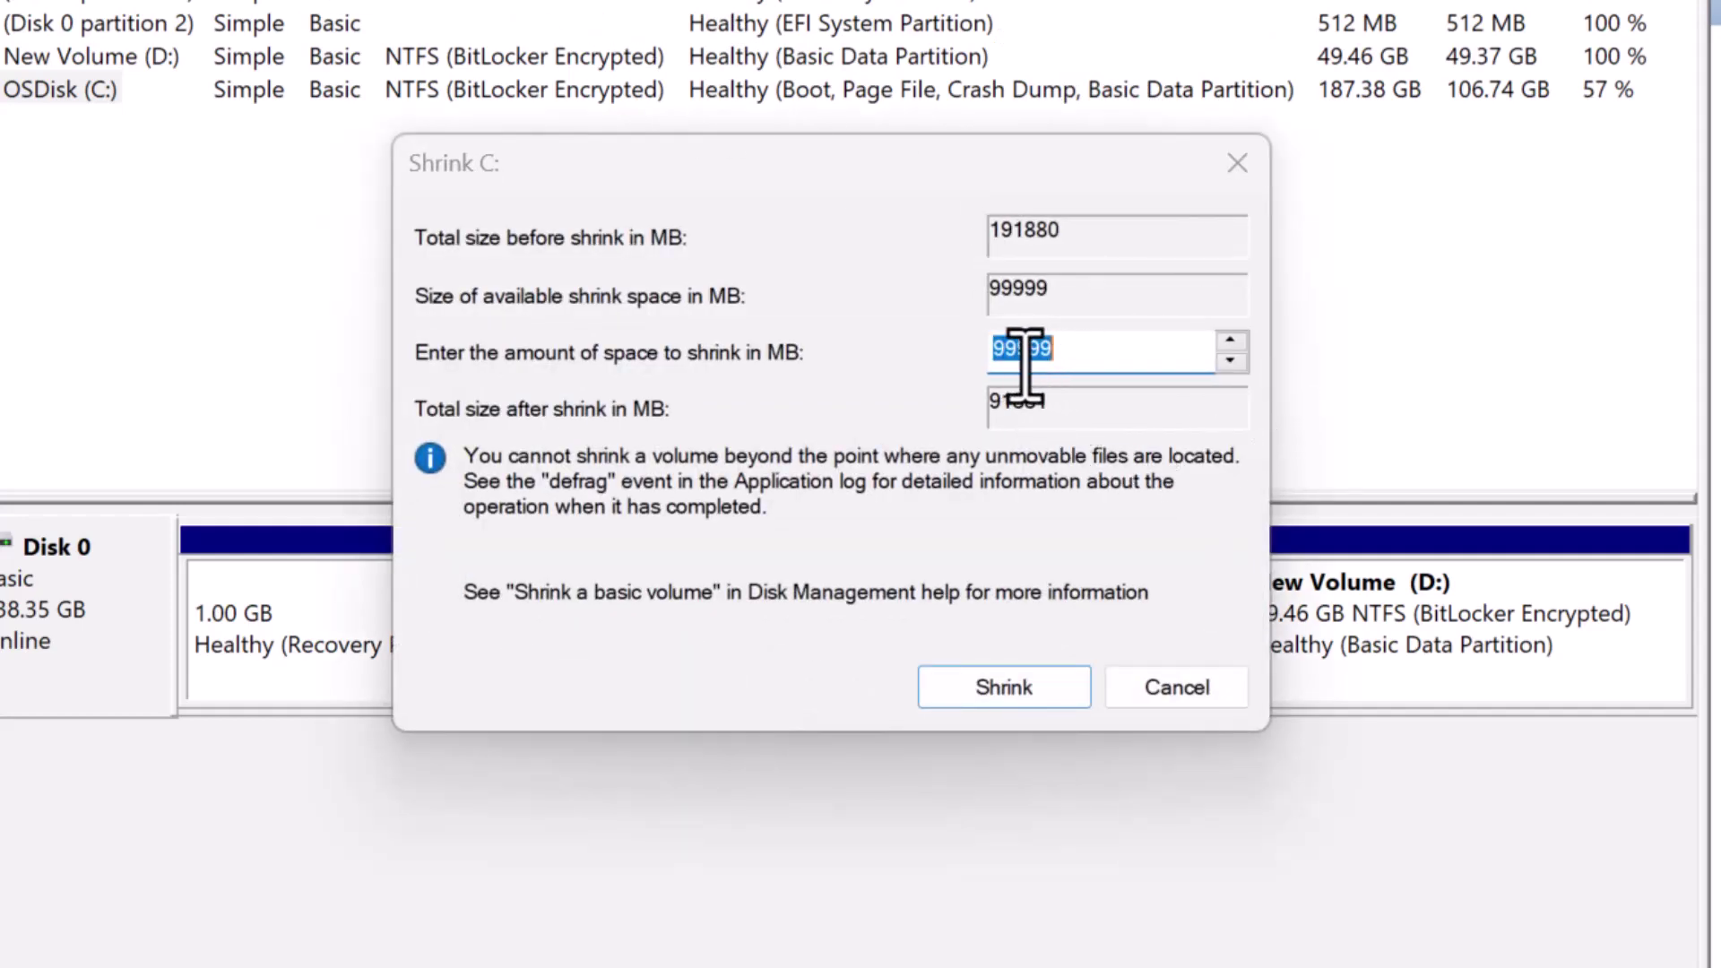
click(1114, 355)
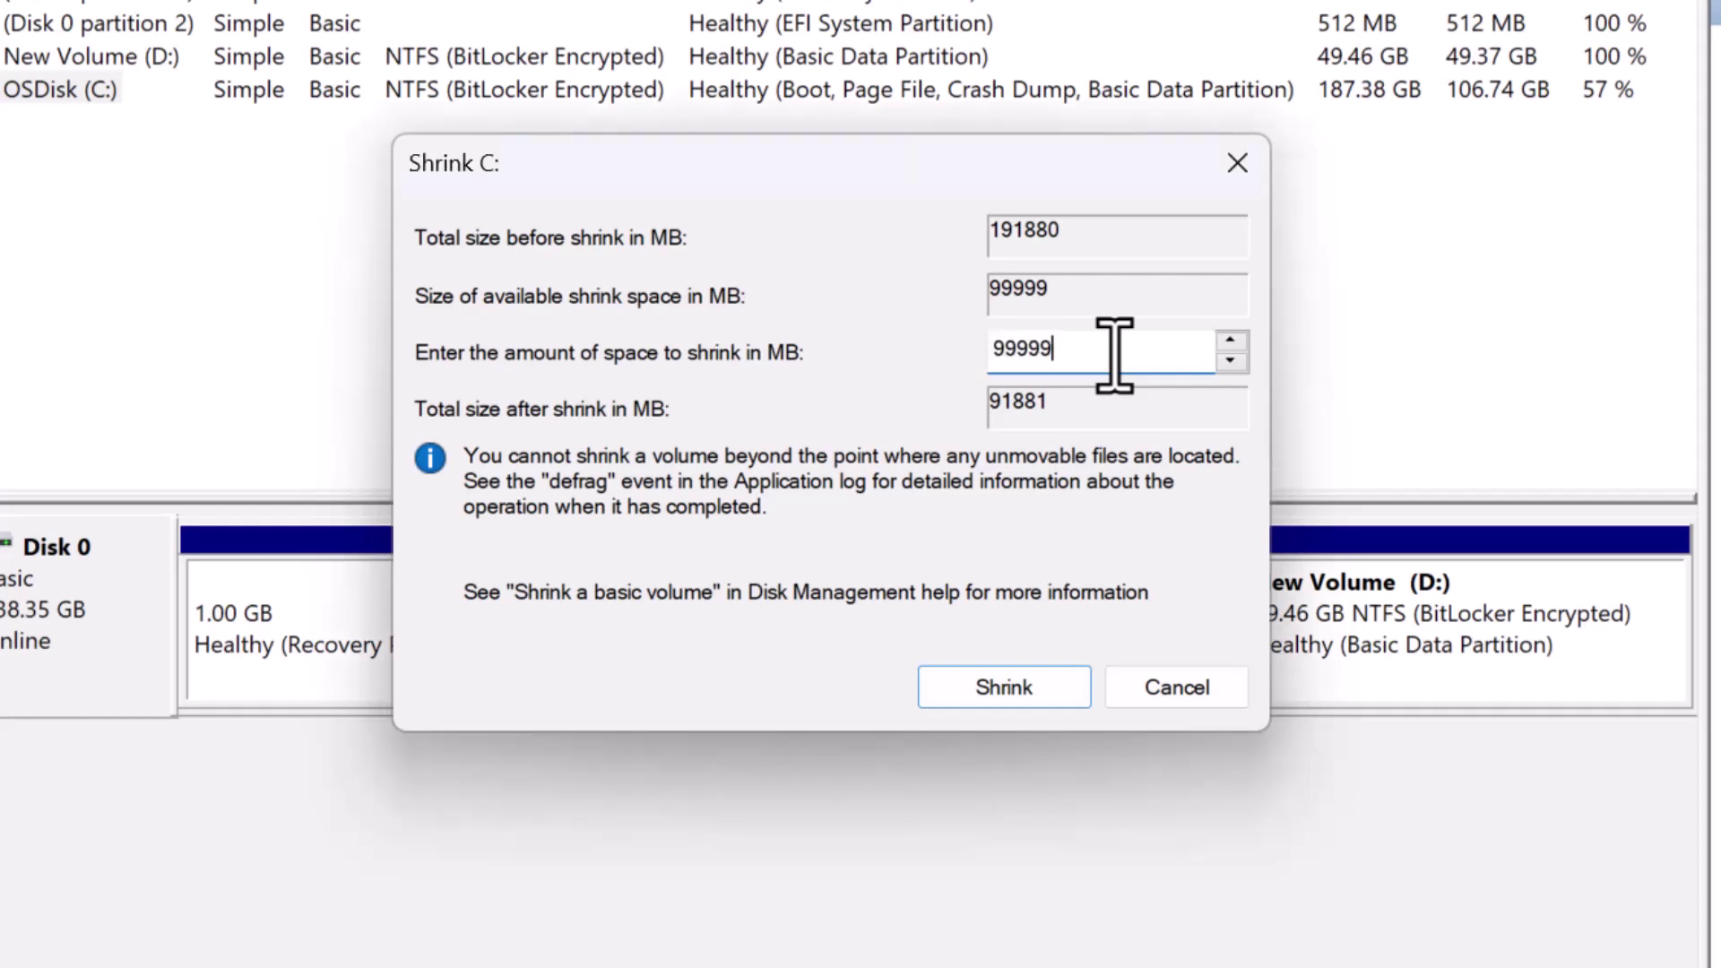
double_click(1113, 355)
text(5)
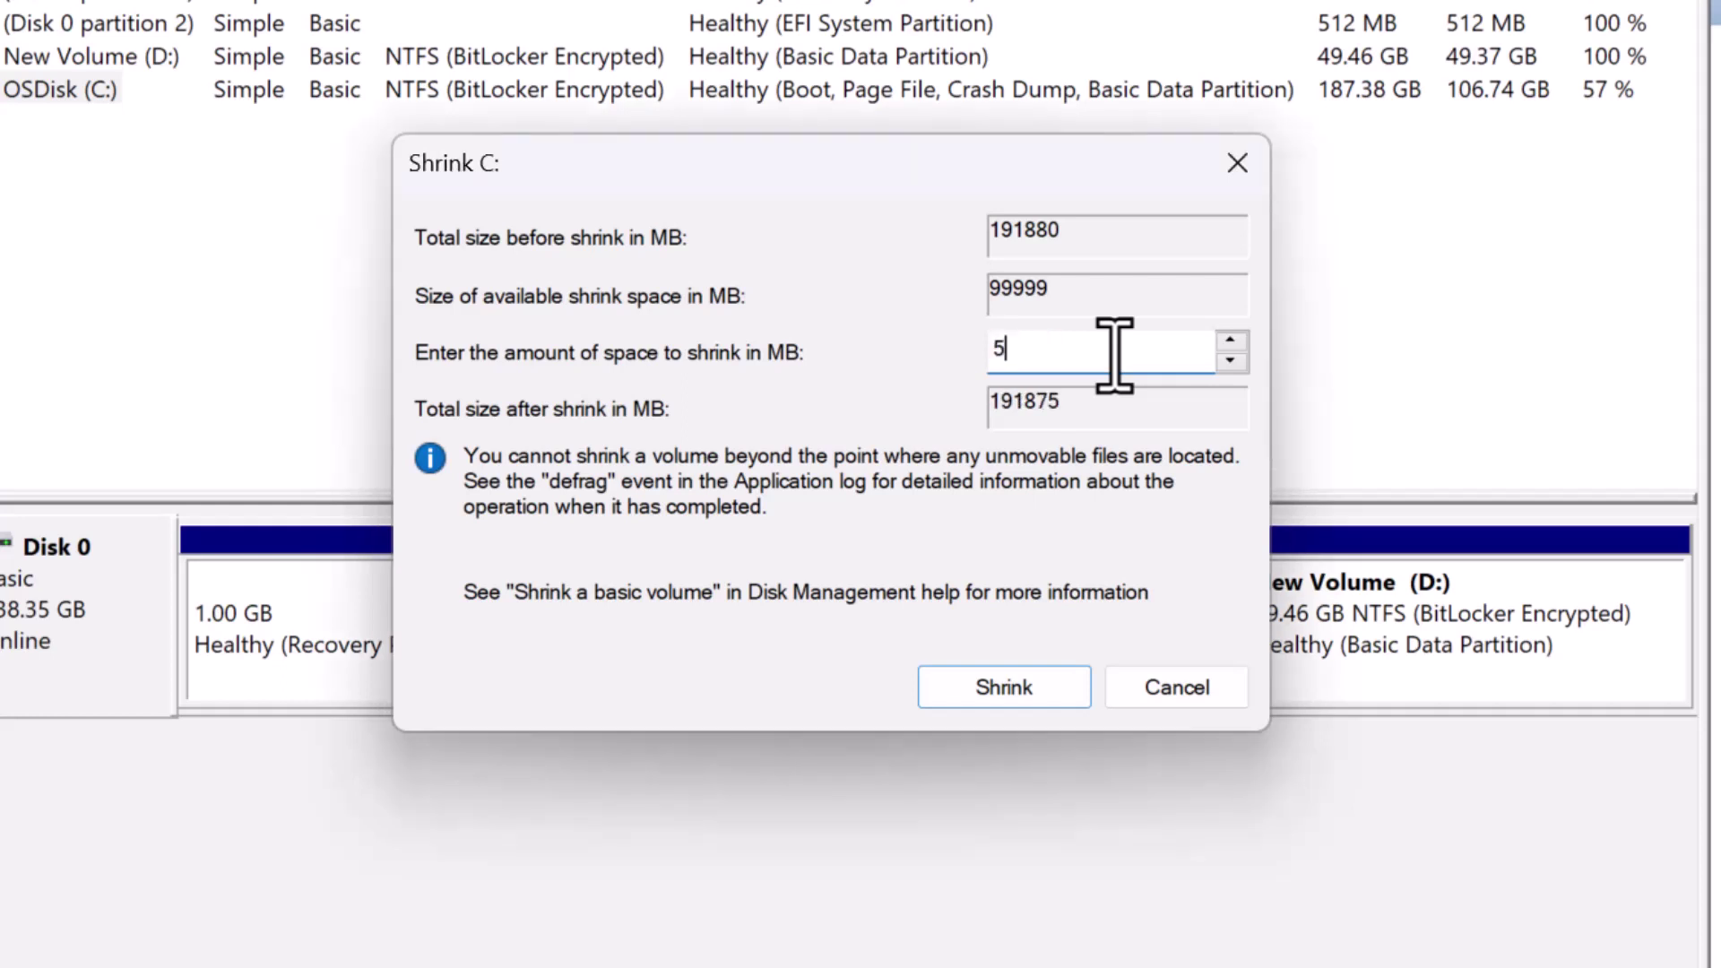
text(0652)
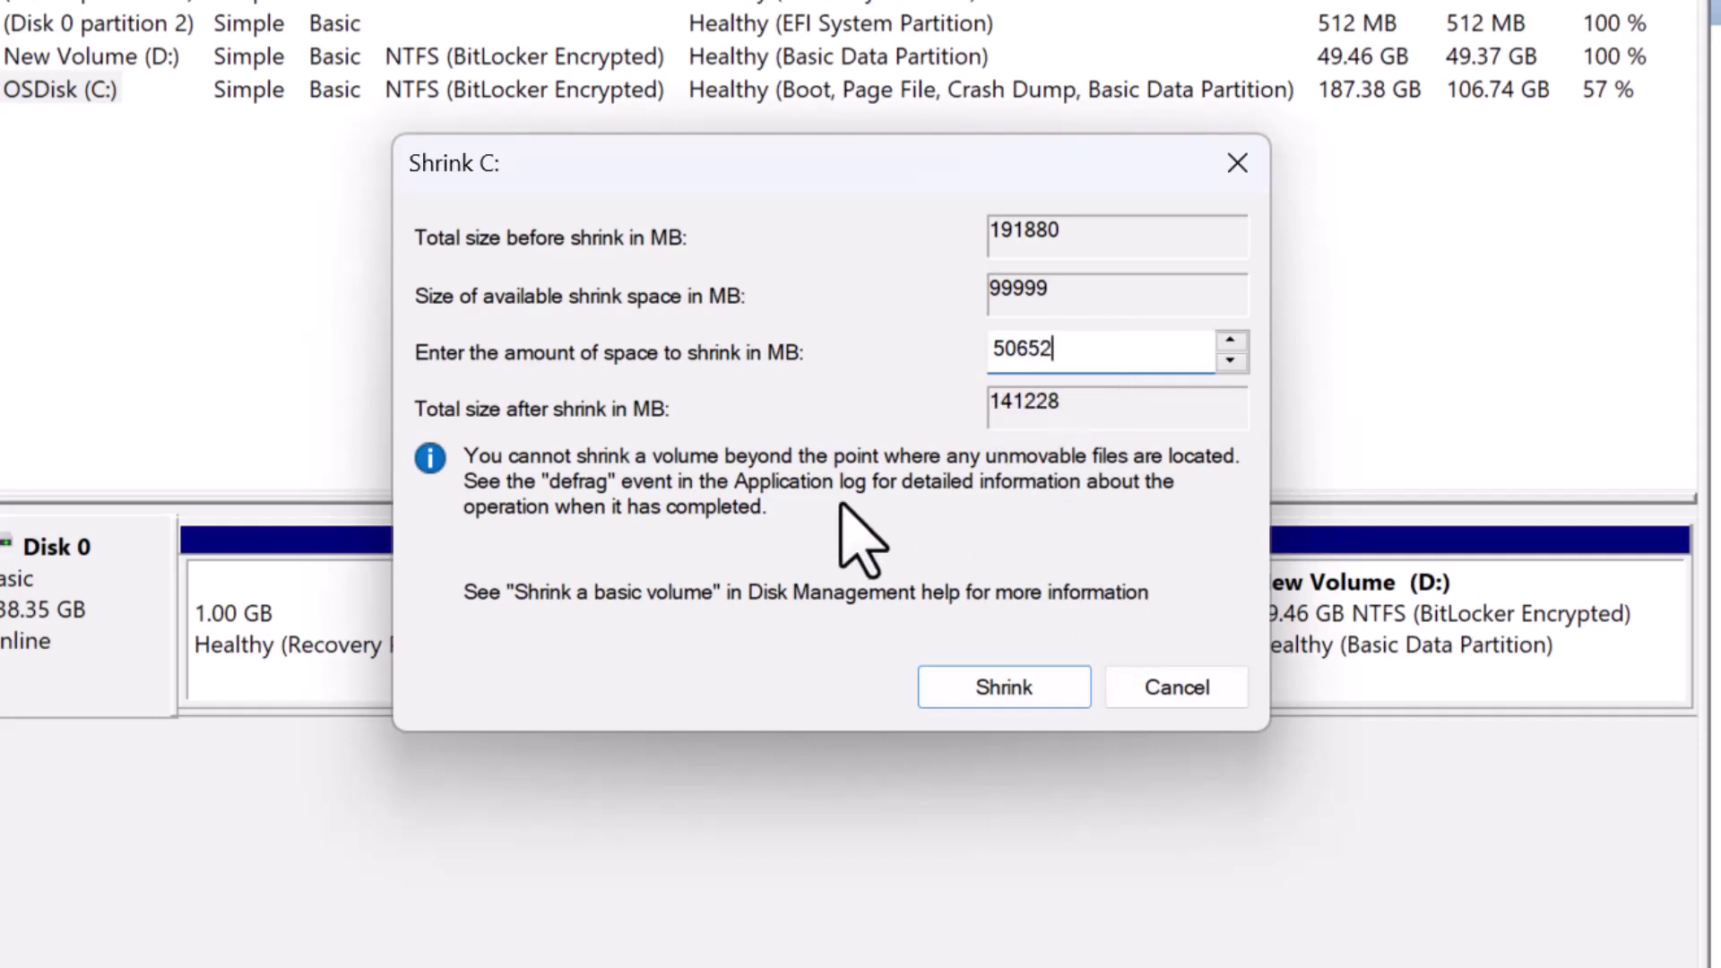
click(1003, 688)
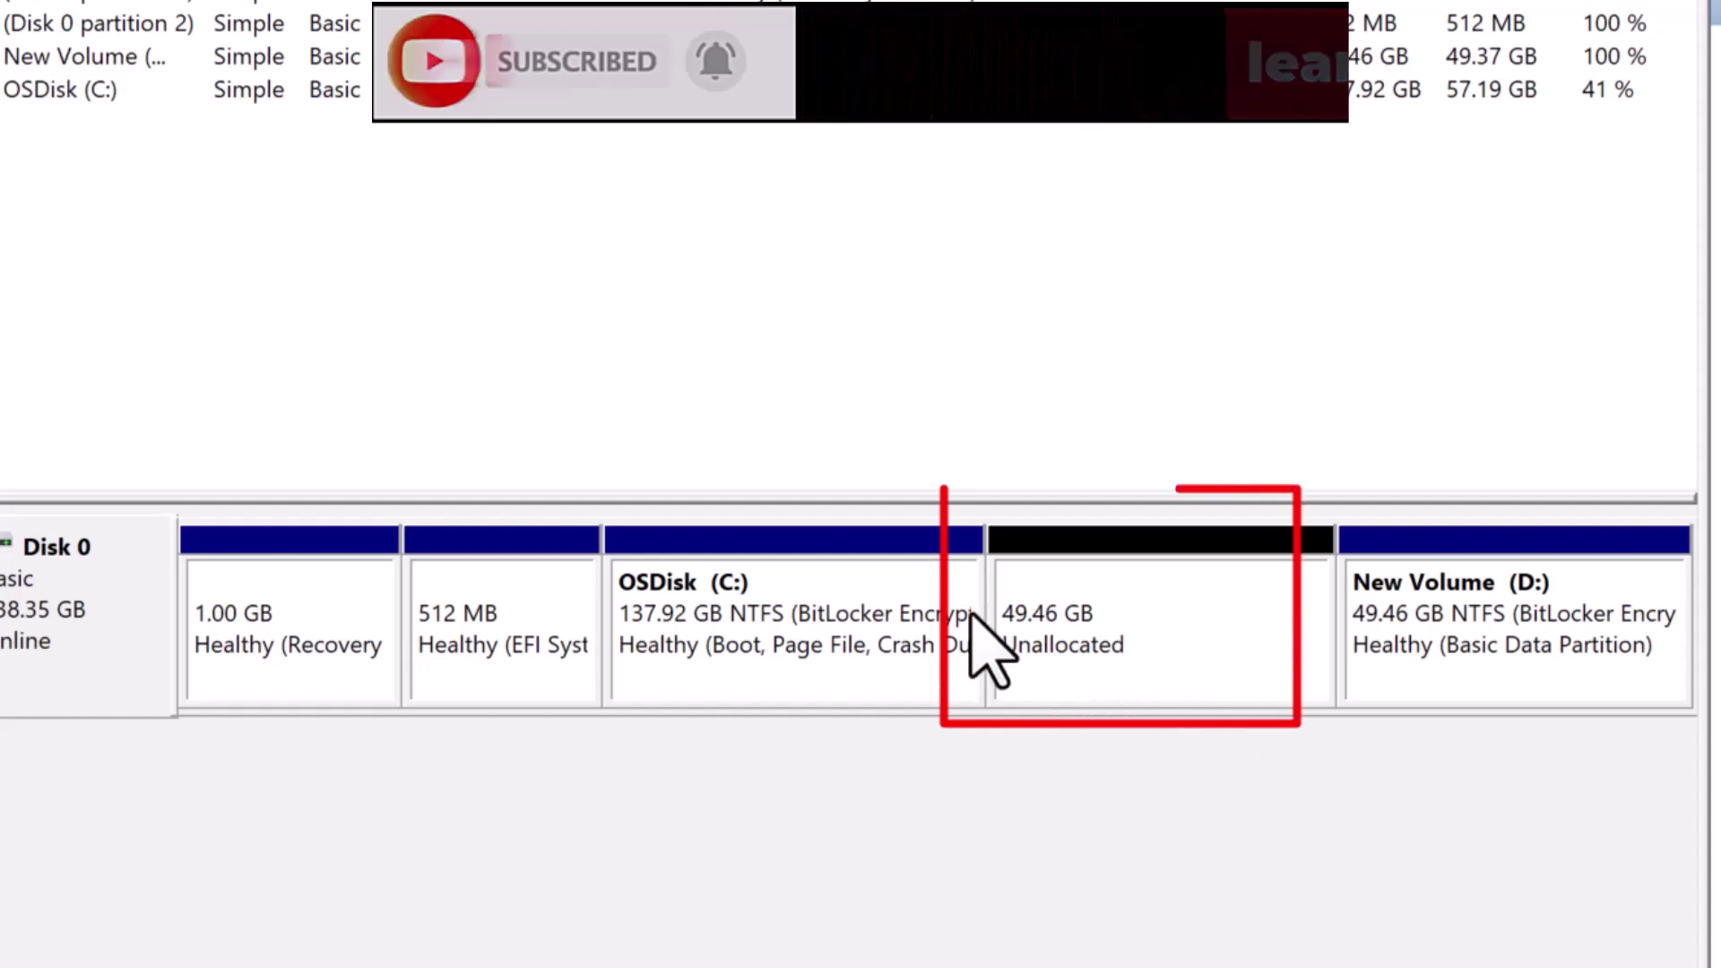
- Start a new simple volume in the unallocated space beside OSDisk (C:) and accept the volume size of 50651 MB
right_click(1119, 630)
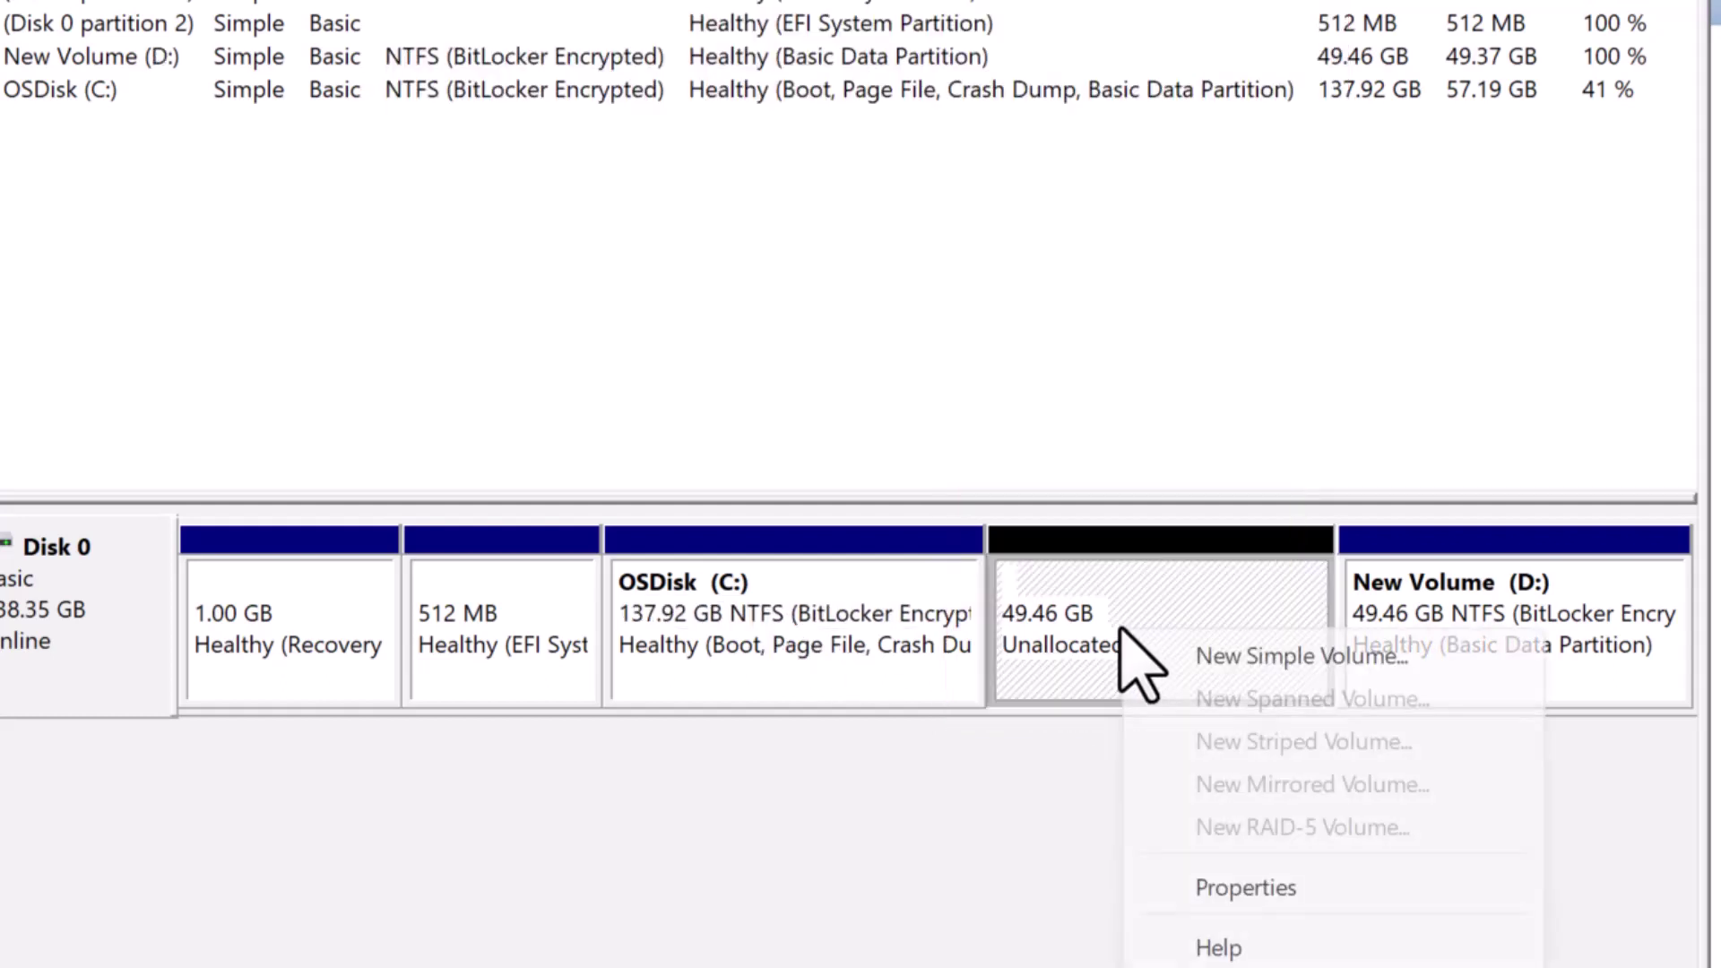
click(1266, 668)
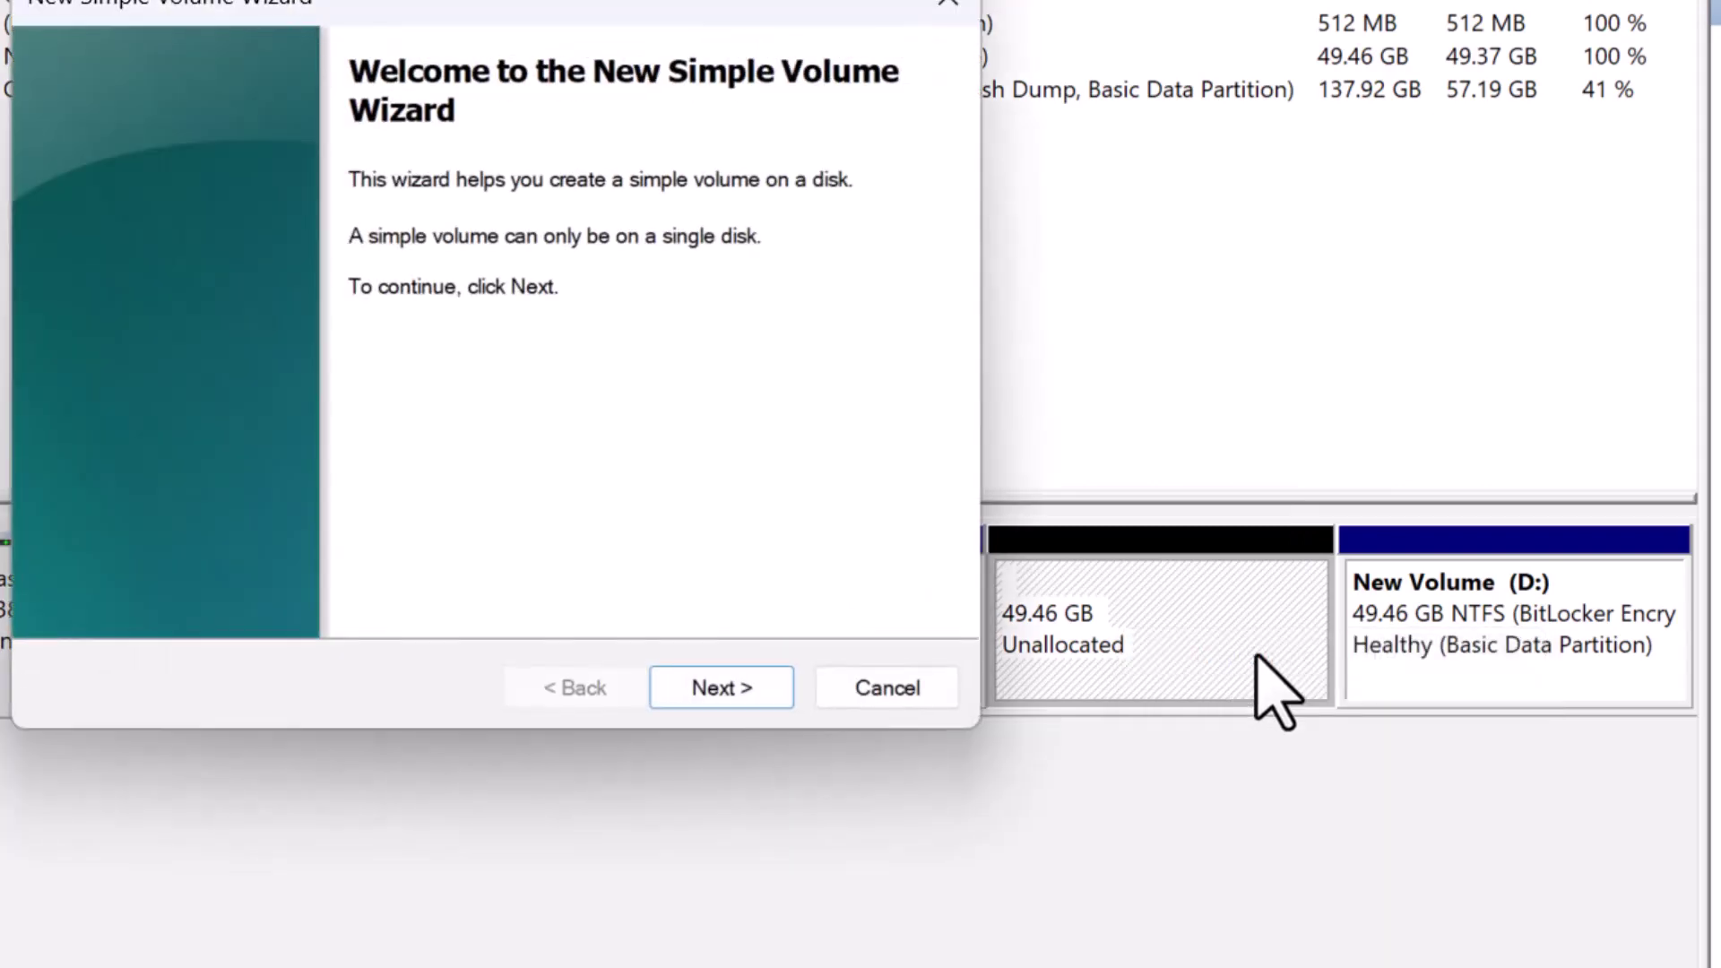
click(727, 694)
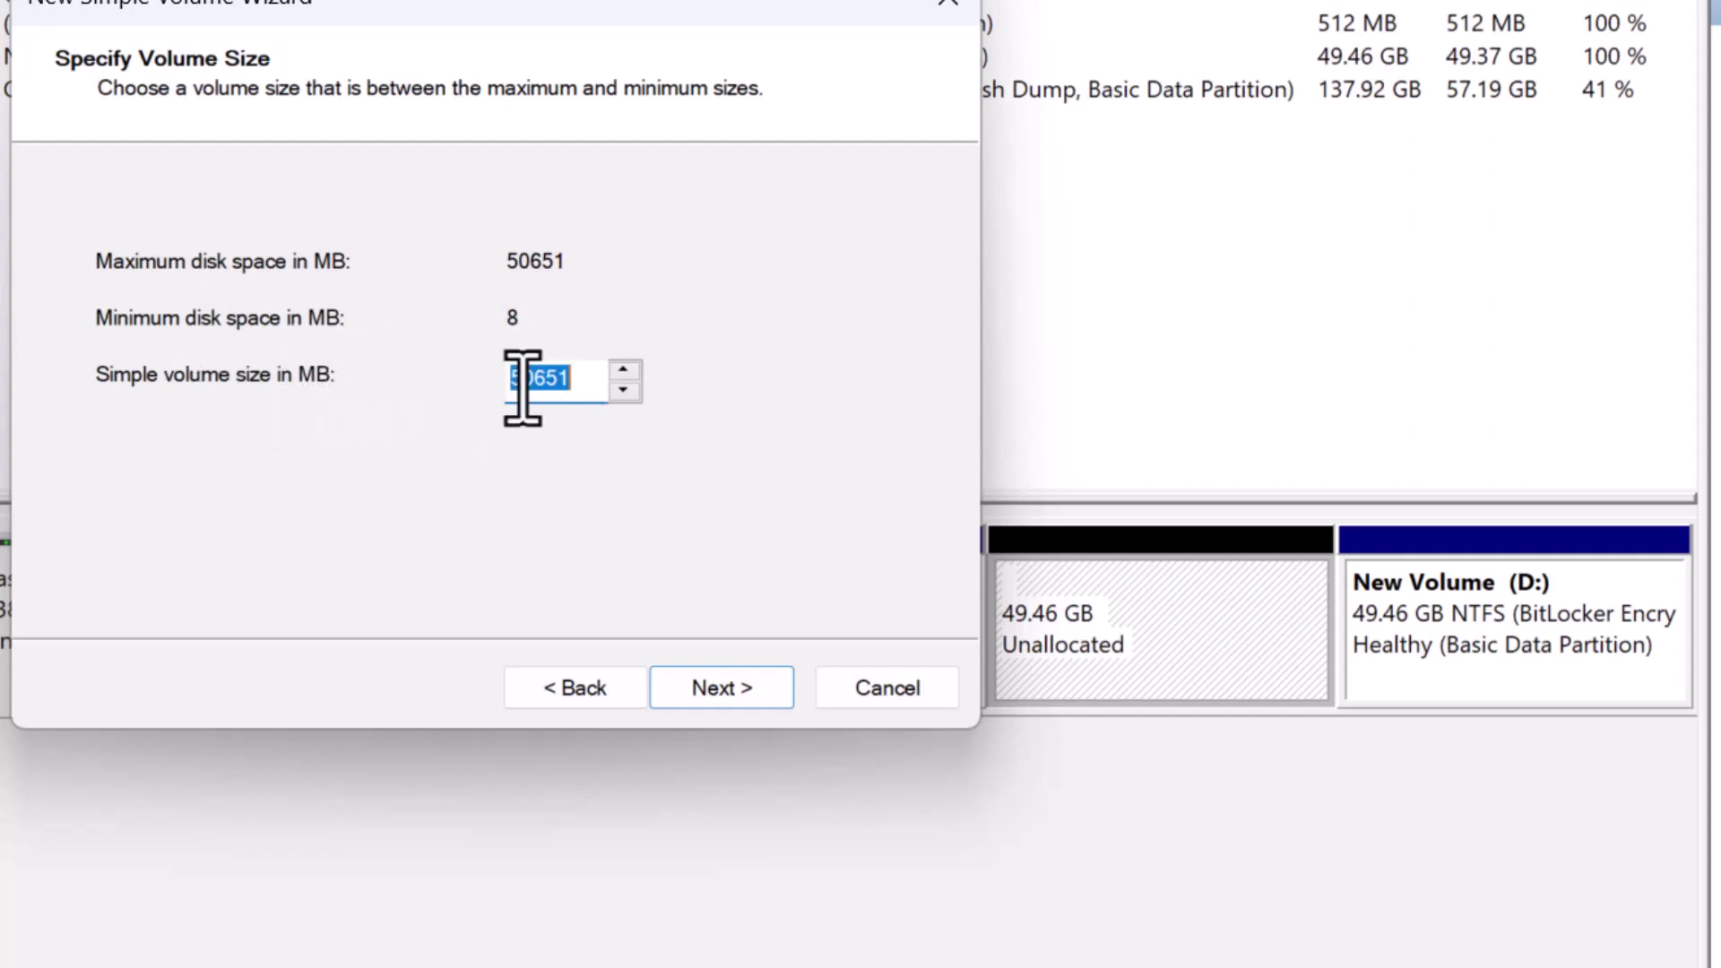
click(721, 685)
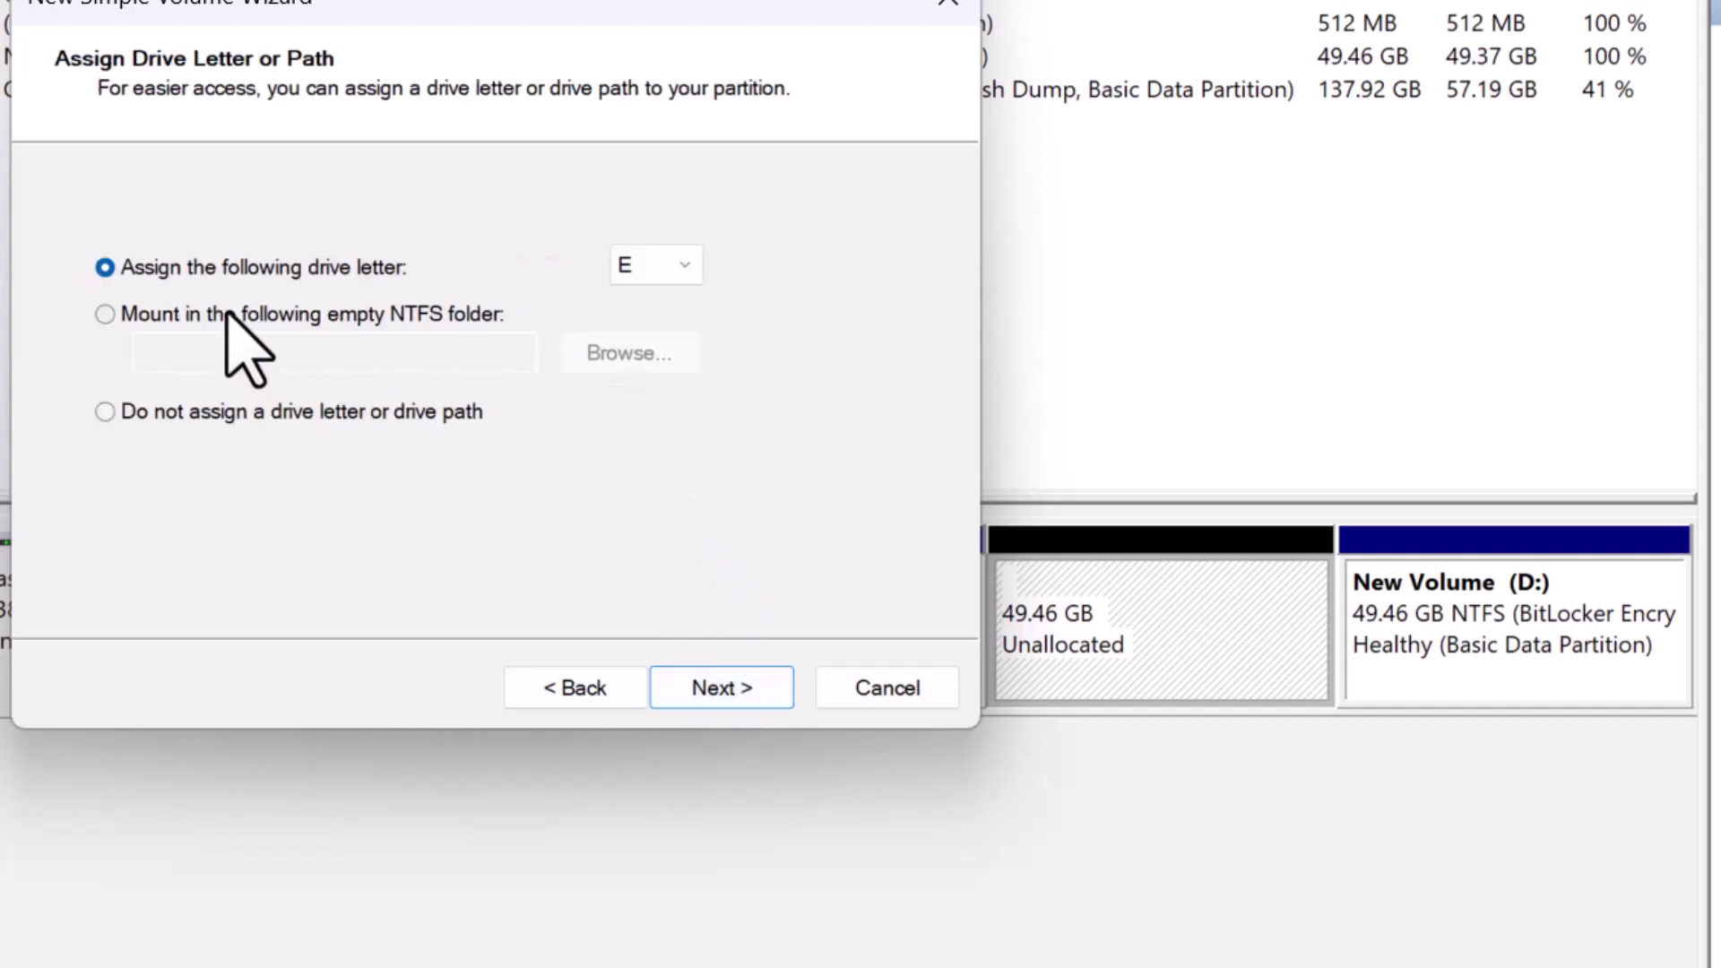
- Assign drive letter E with the default NTFS quick format, finish creating the volume, and close its folder window
click(683, 268)
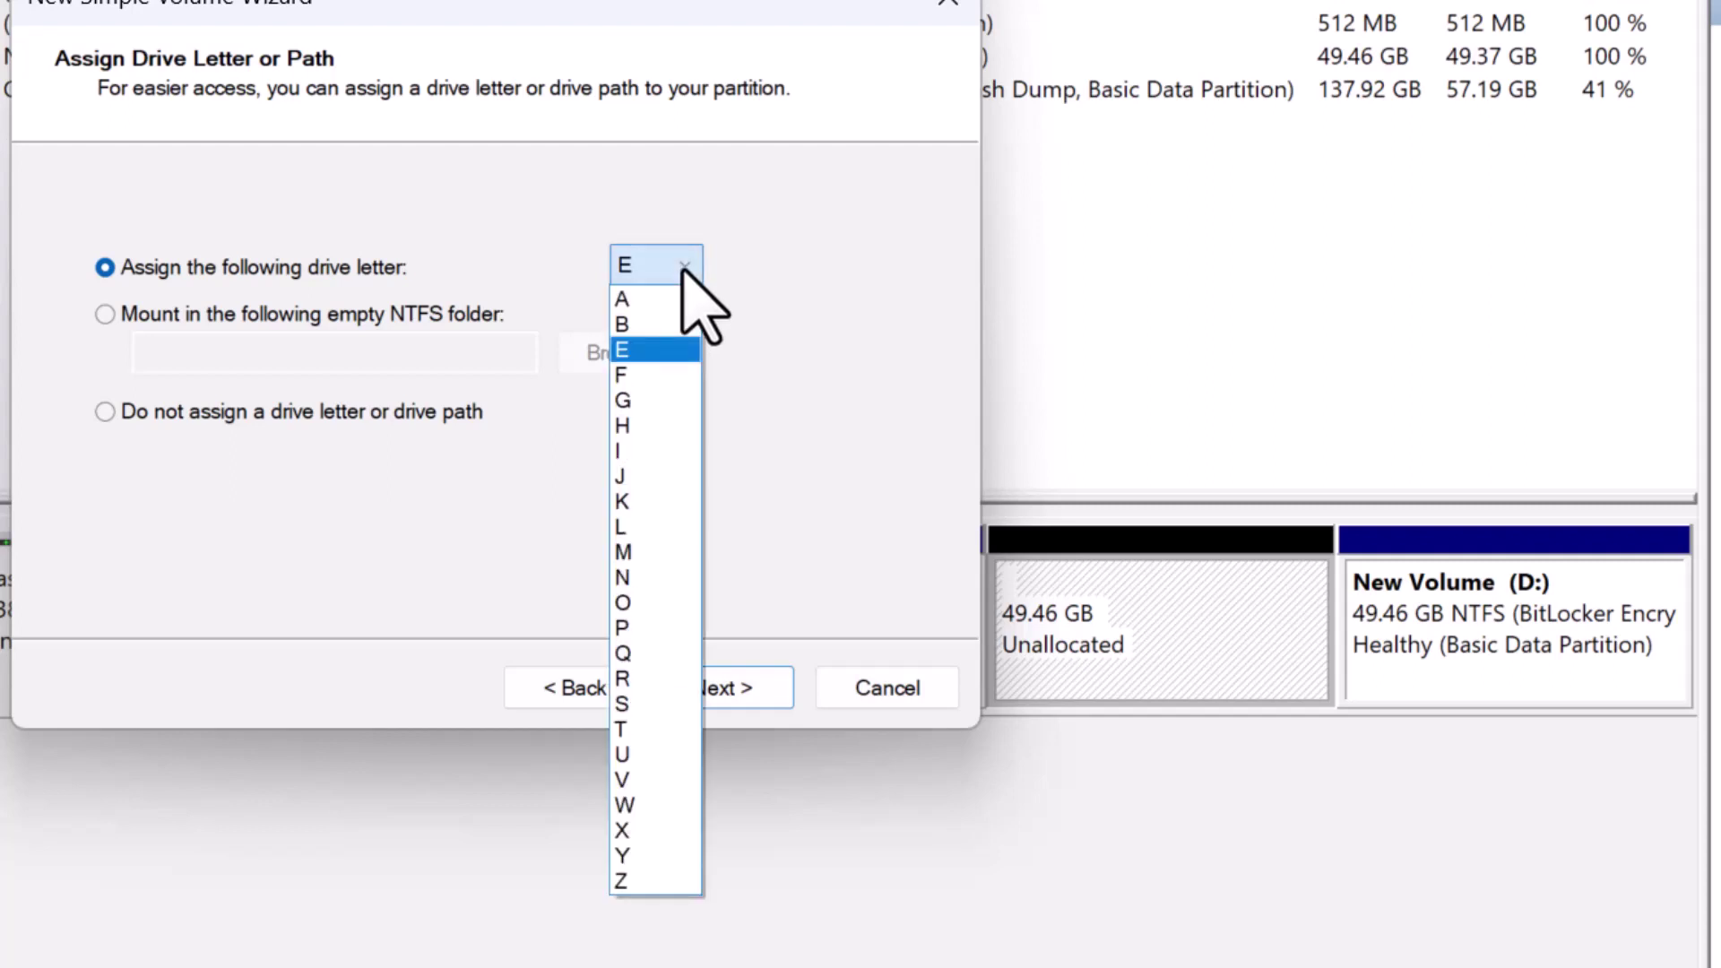
click(685, 270)
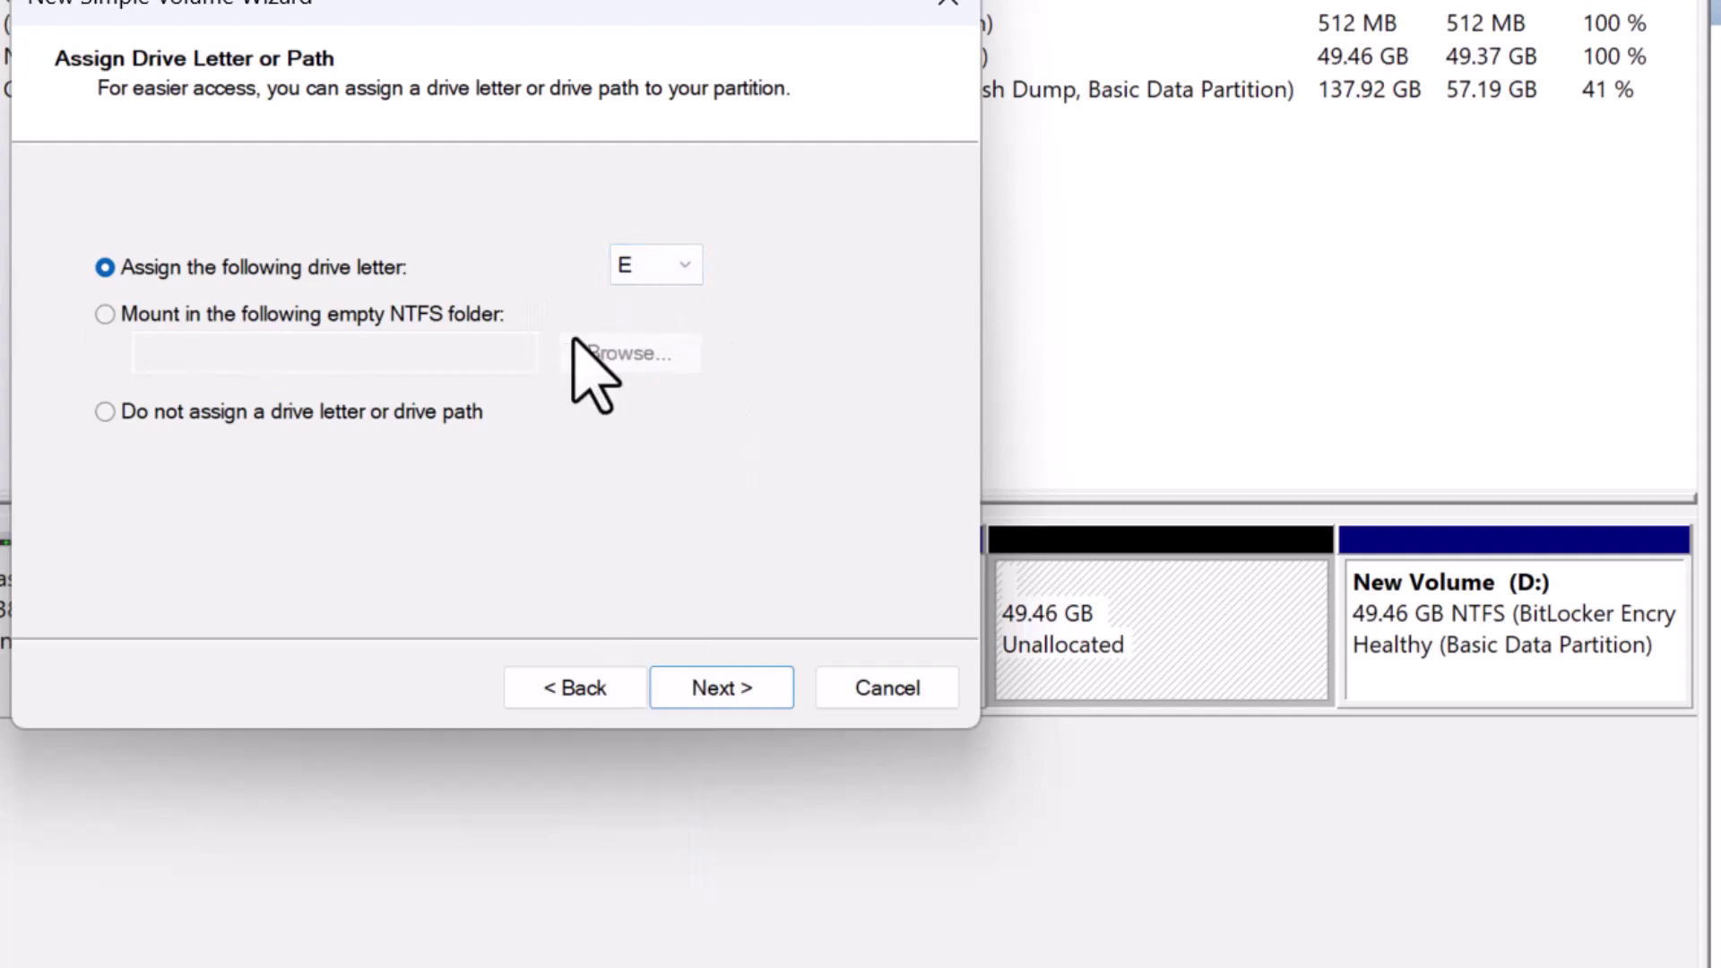
click(722, 690)
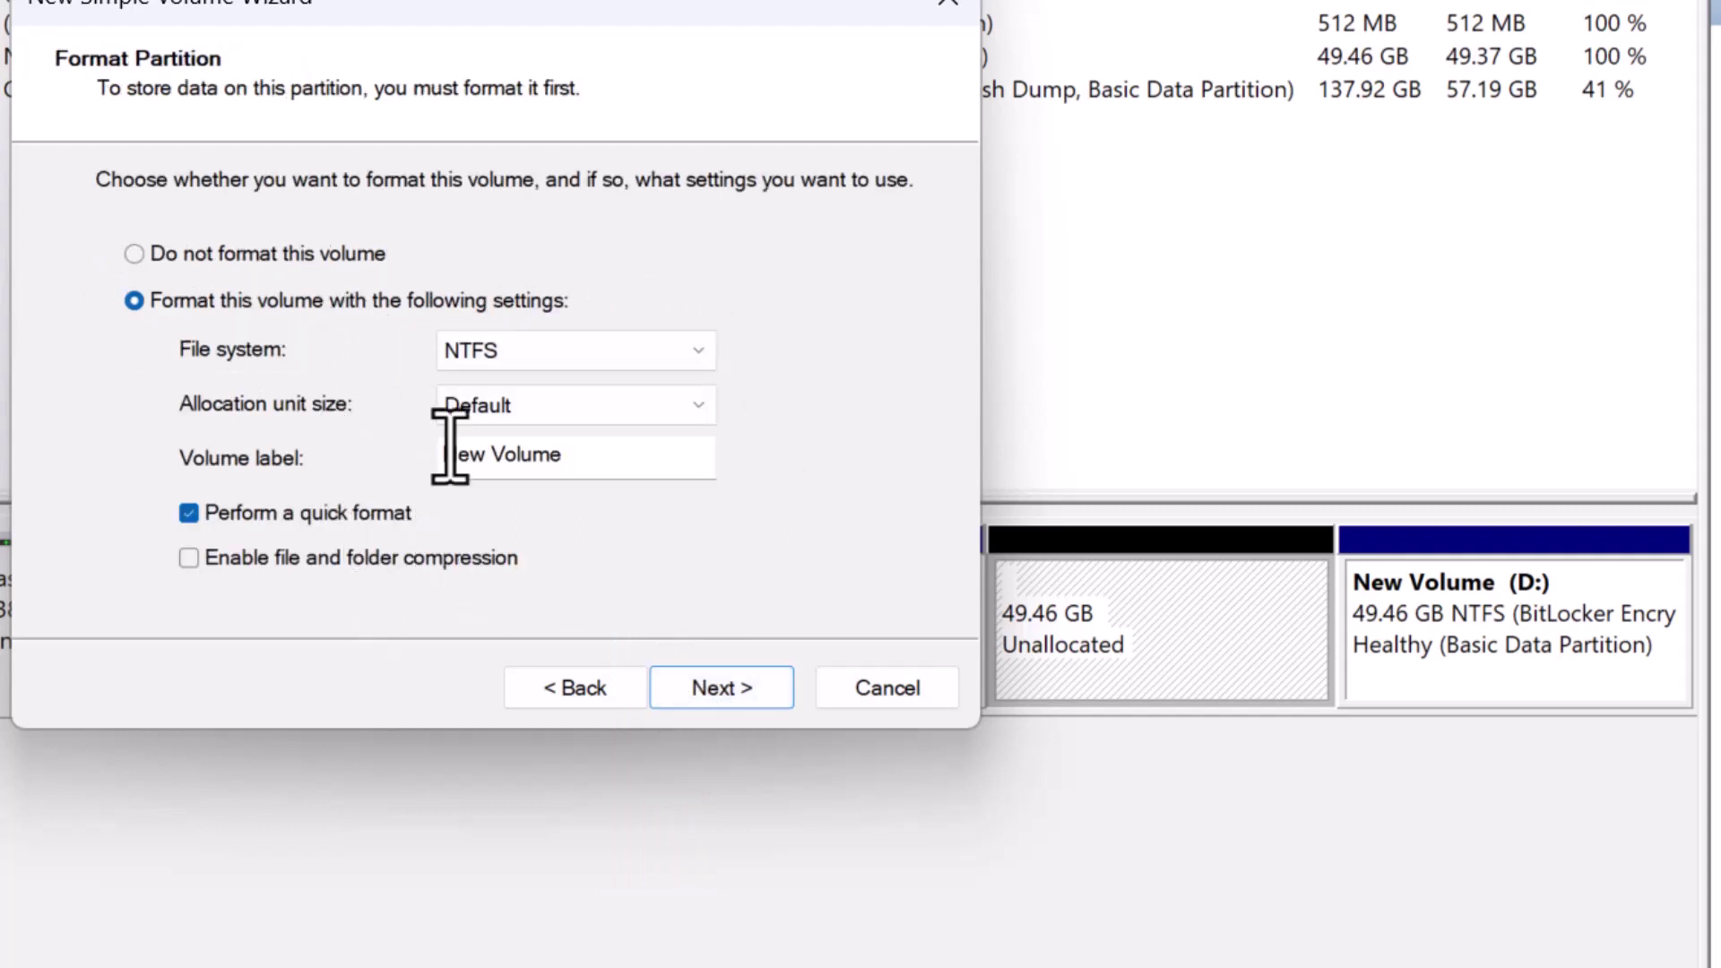
click(725, 690)
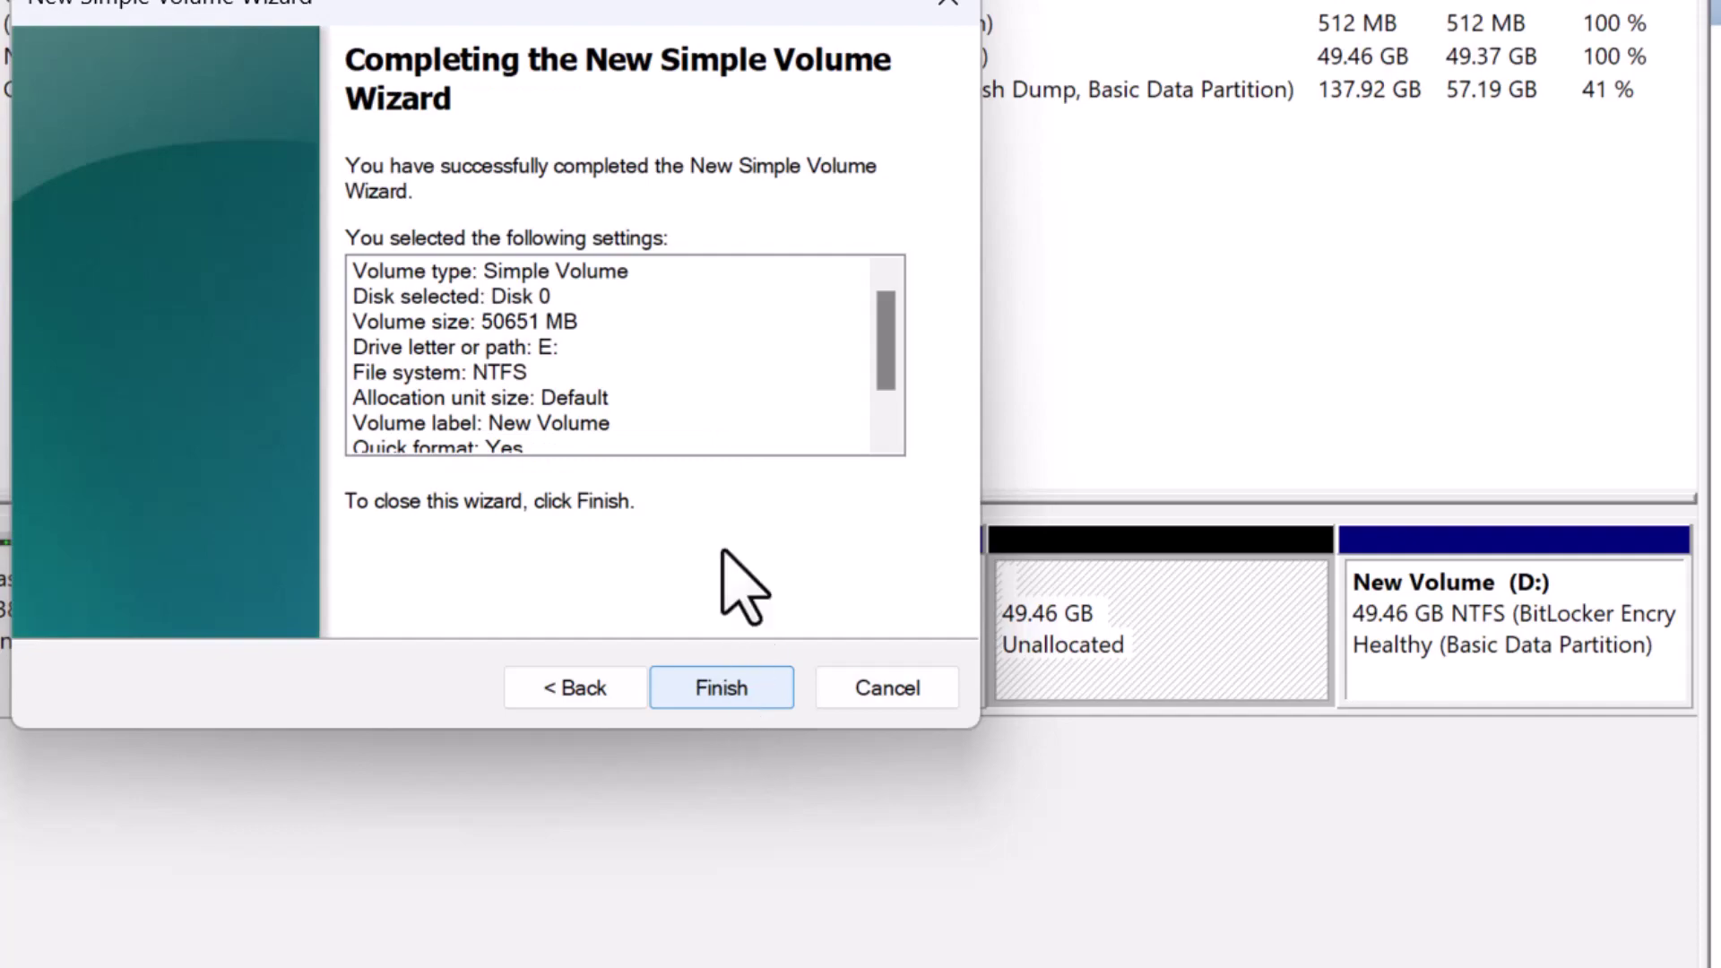
scroll(653, 346, down, 2)
click(719, 690)
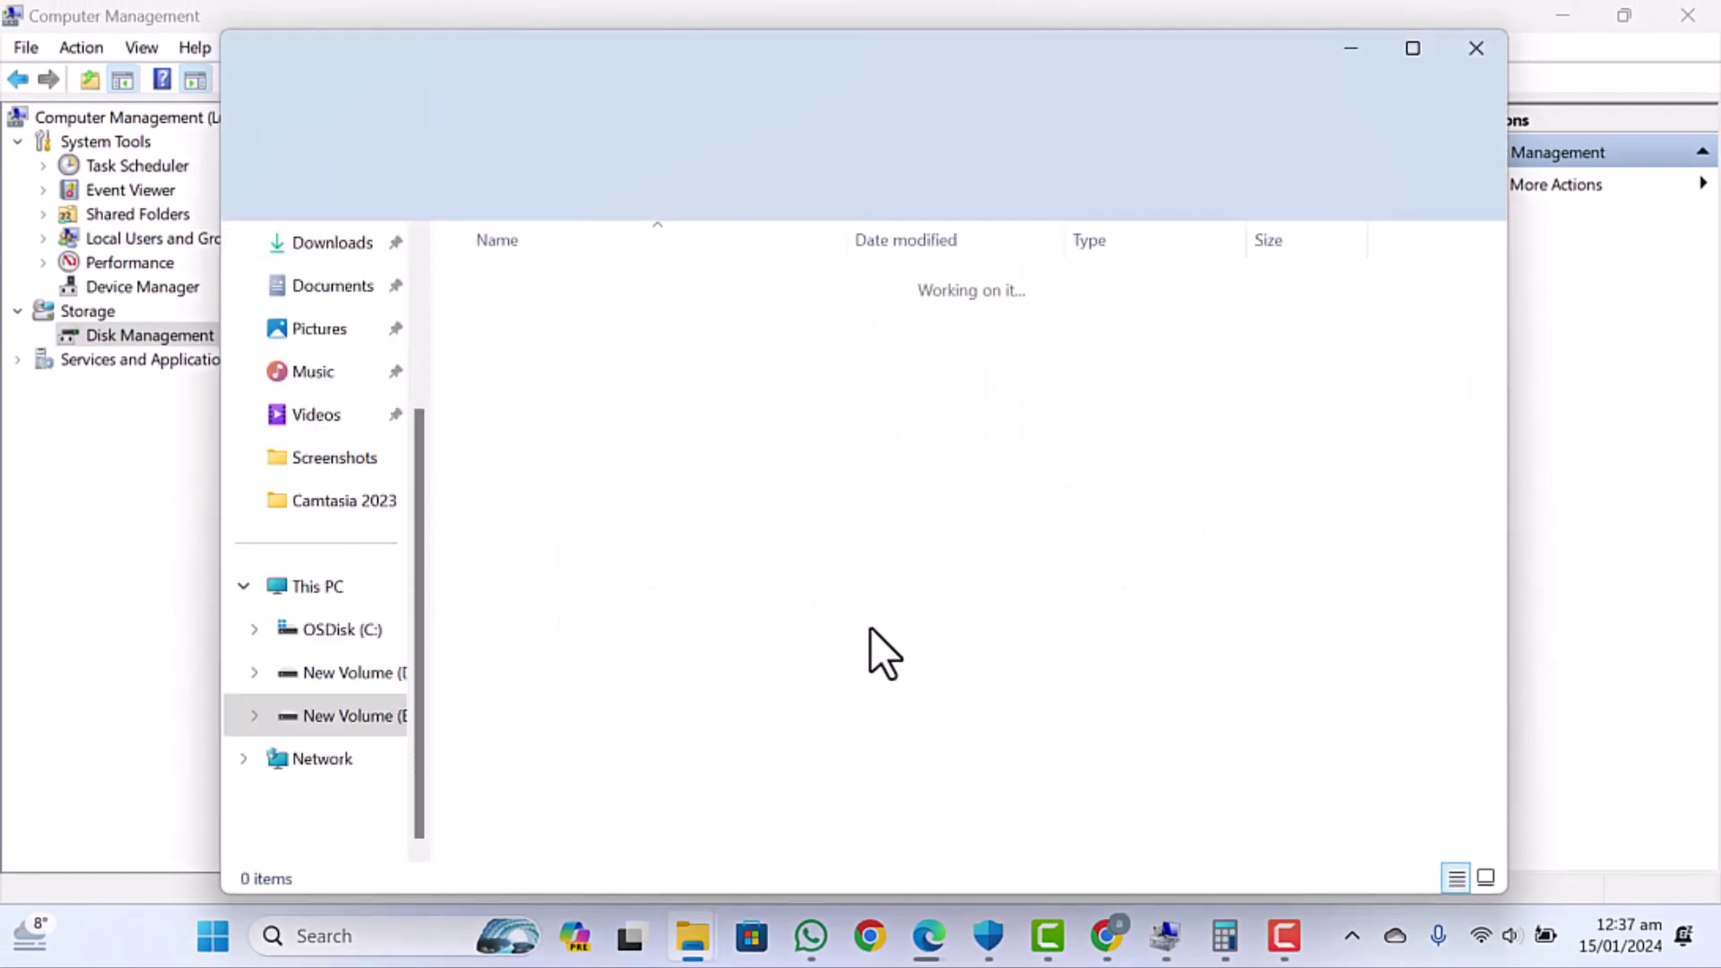
click(1476, 49)
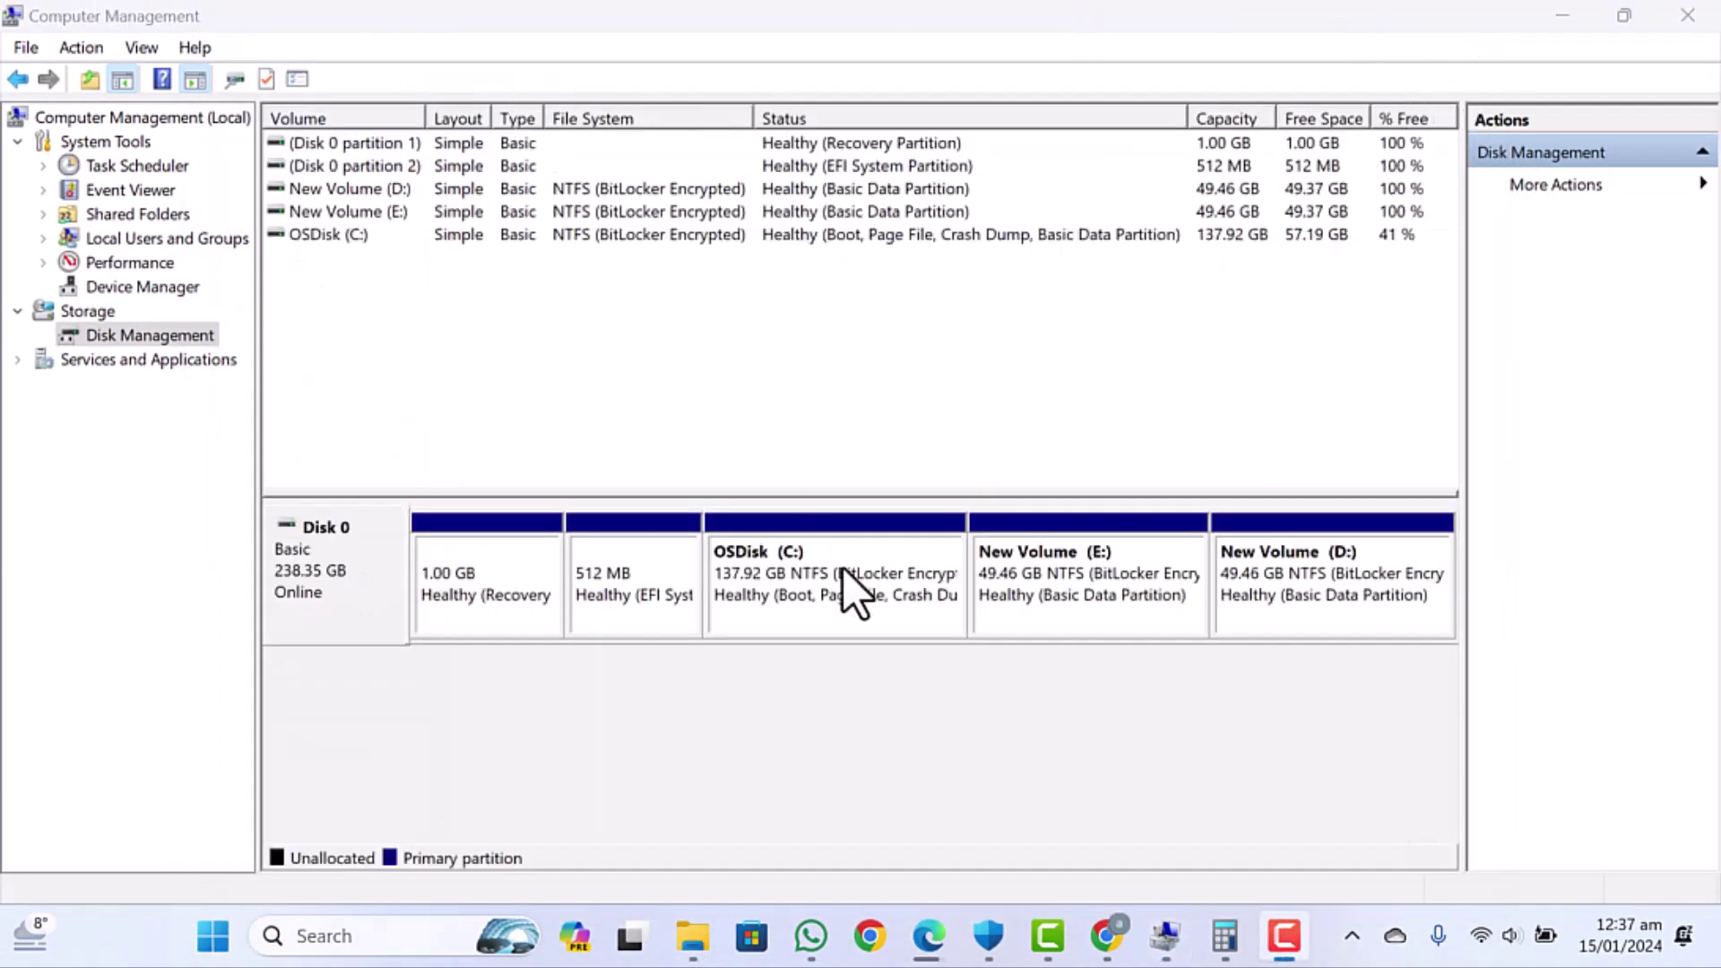
- Open This PC to check that the C:, D: and E: drives are listed
click(1555, 17)
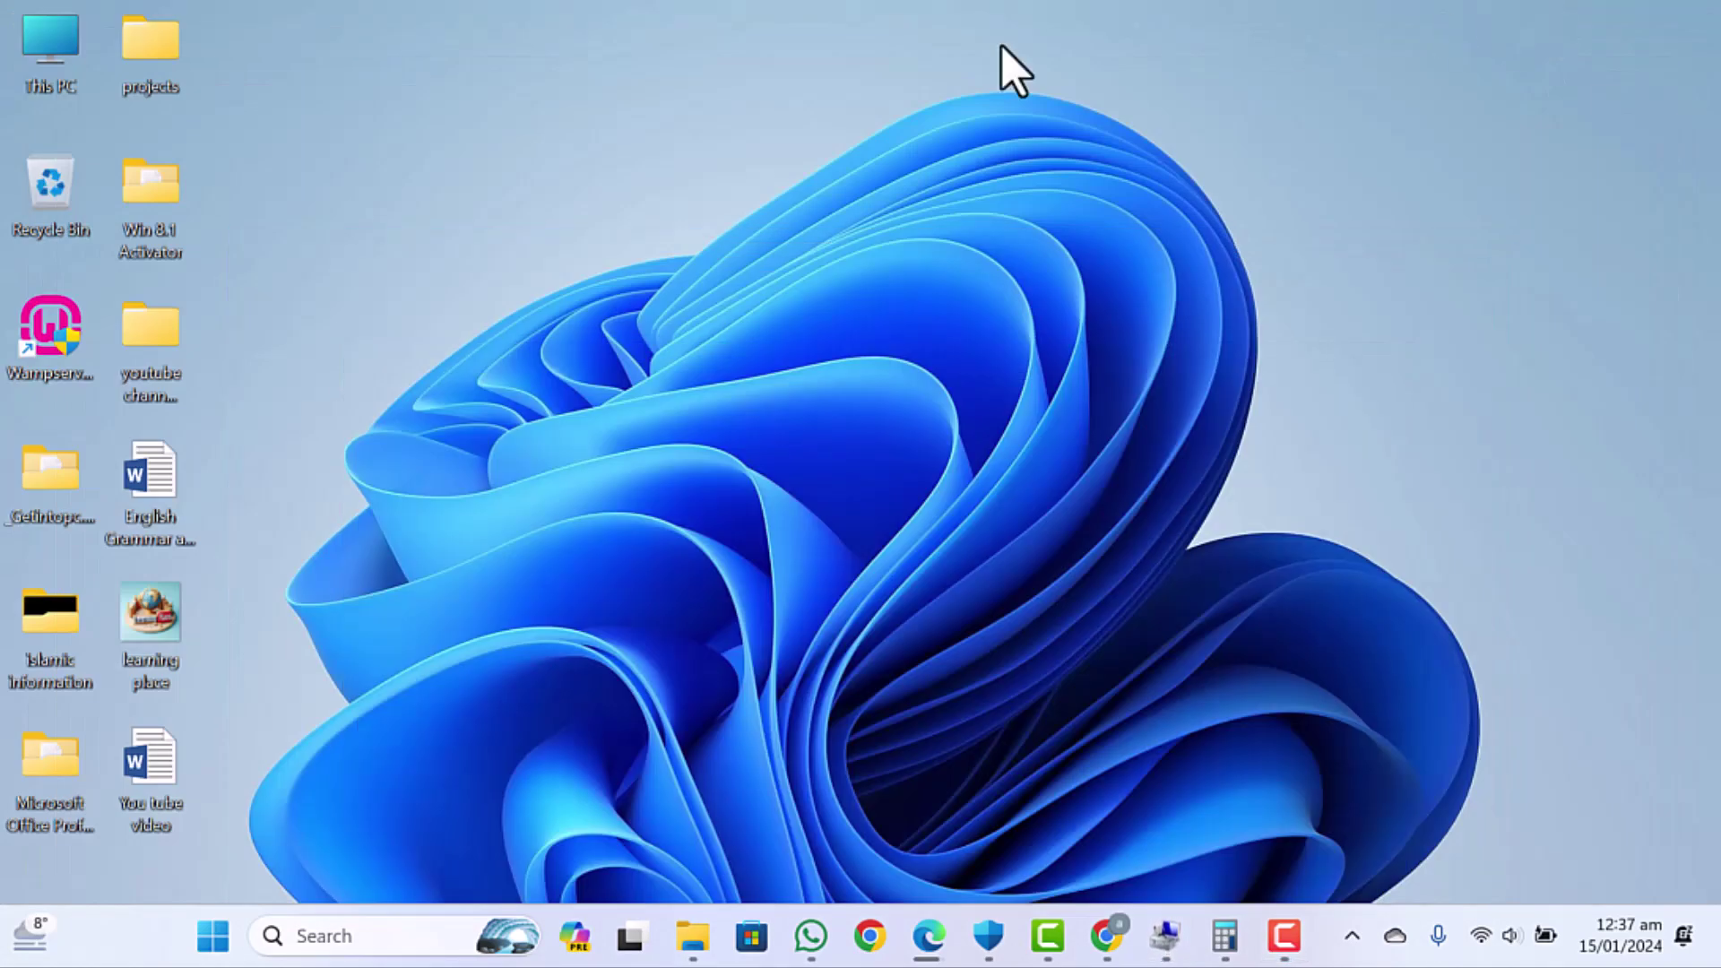
double_click(41, 46)
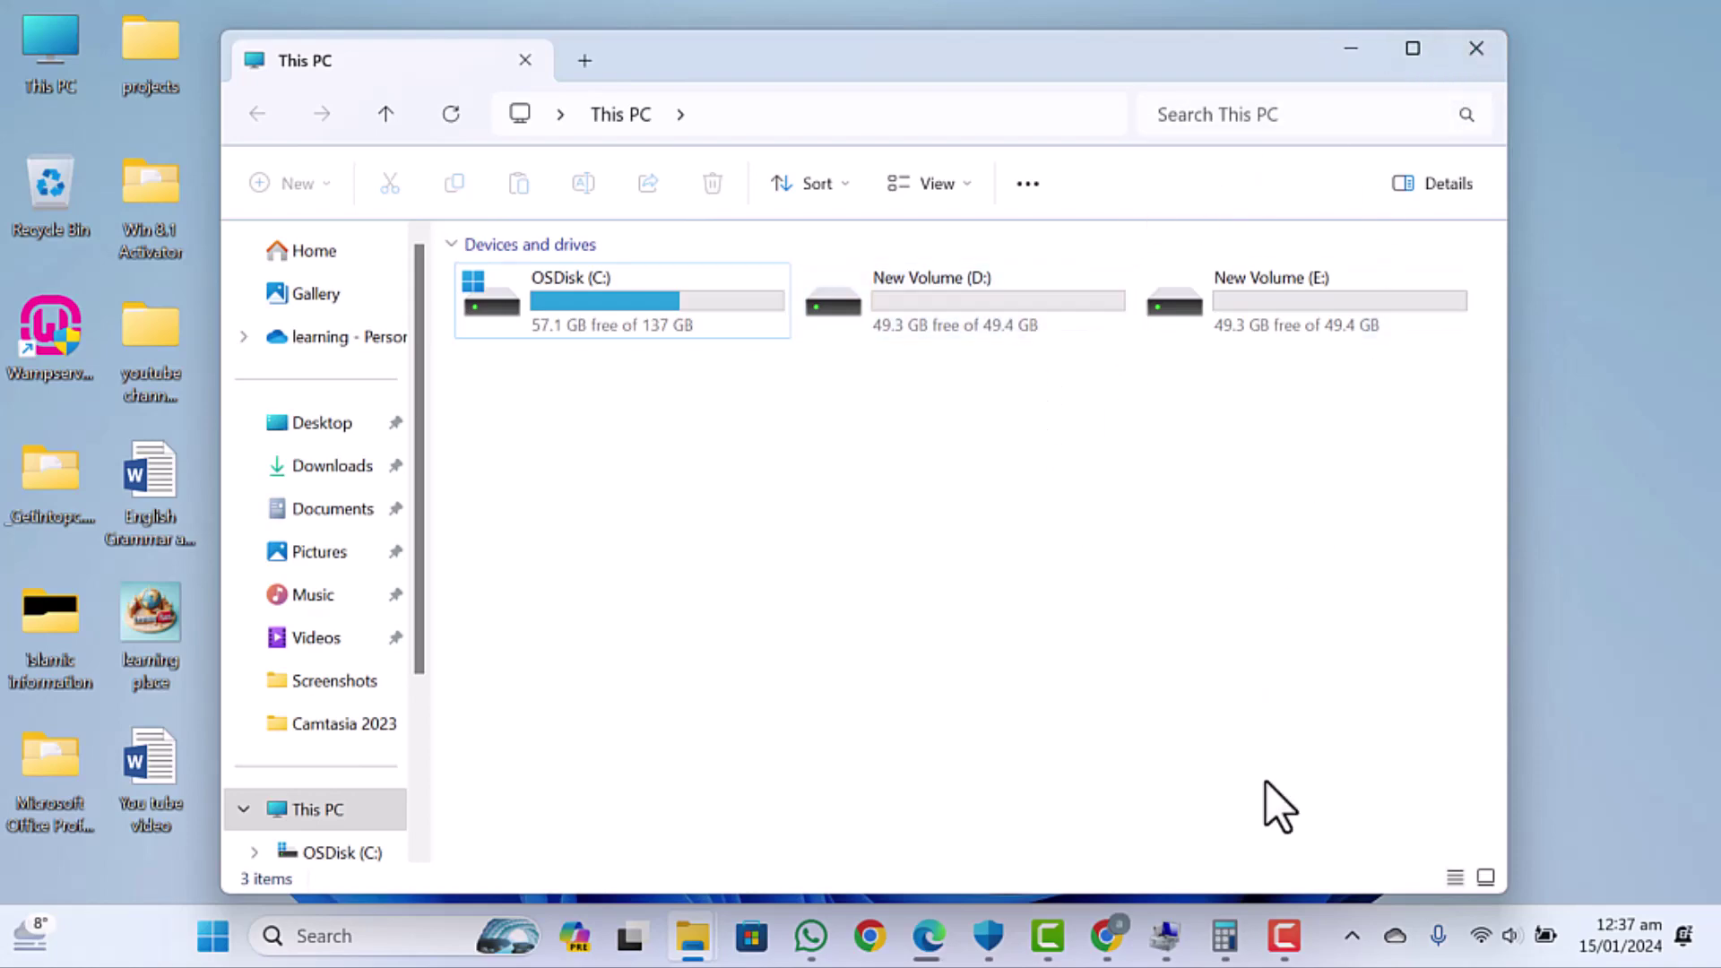
- Return to Computer Management and shrink the OSDisk (C:) volume by 12347 MB
click(1165, 936)
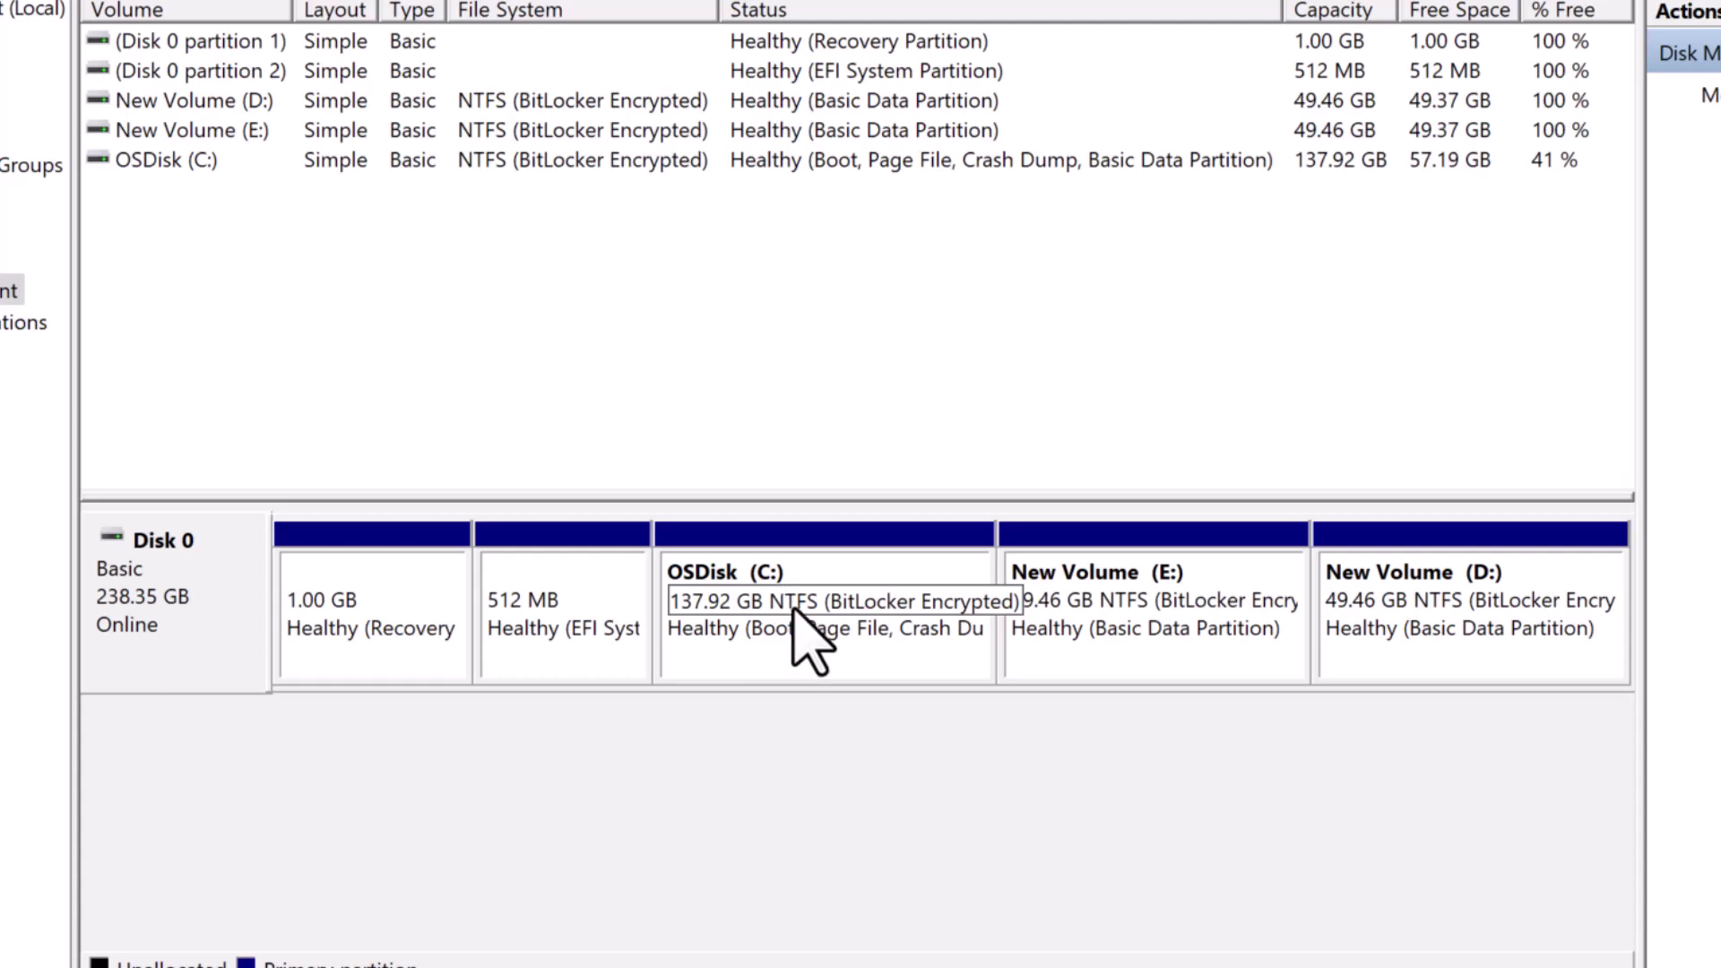
right_click(787, 602)
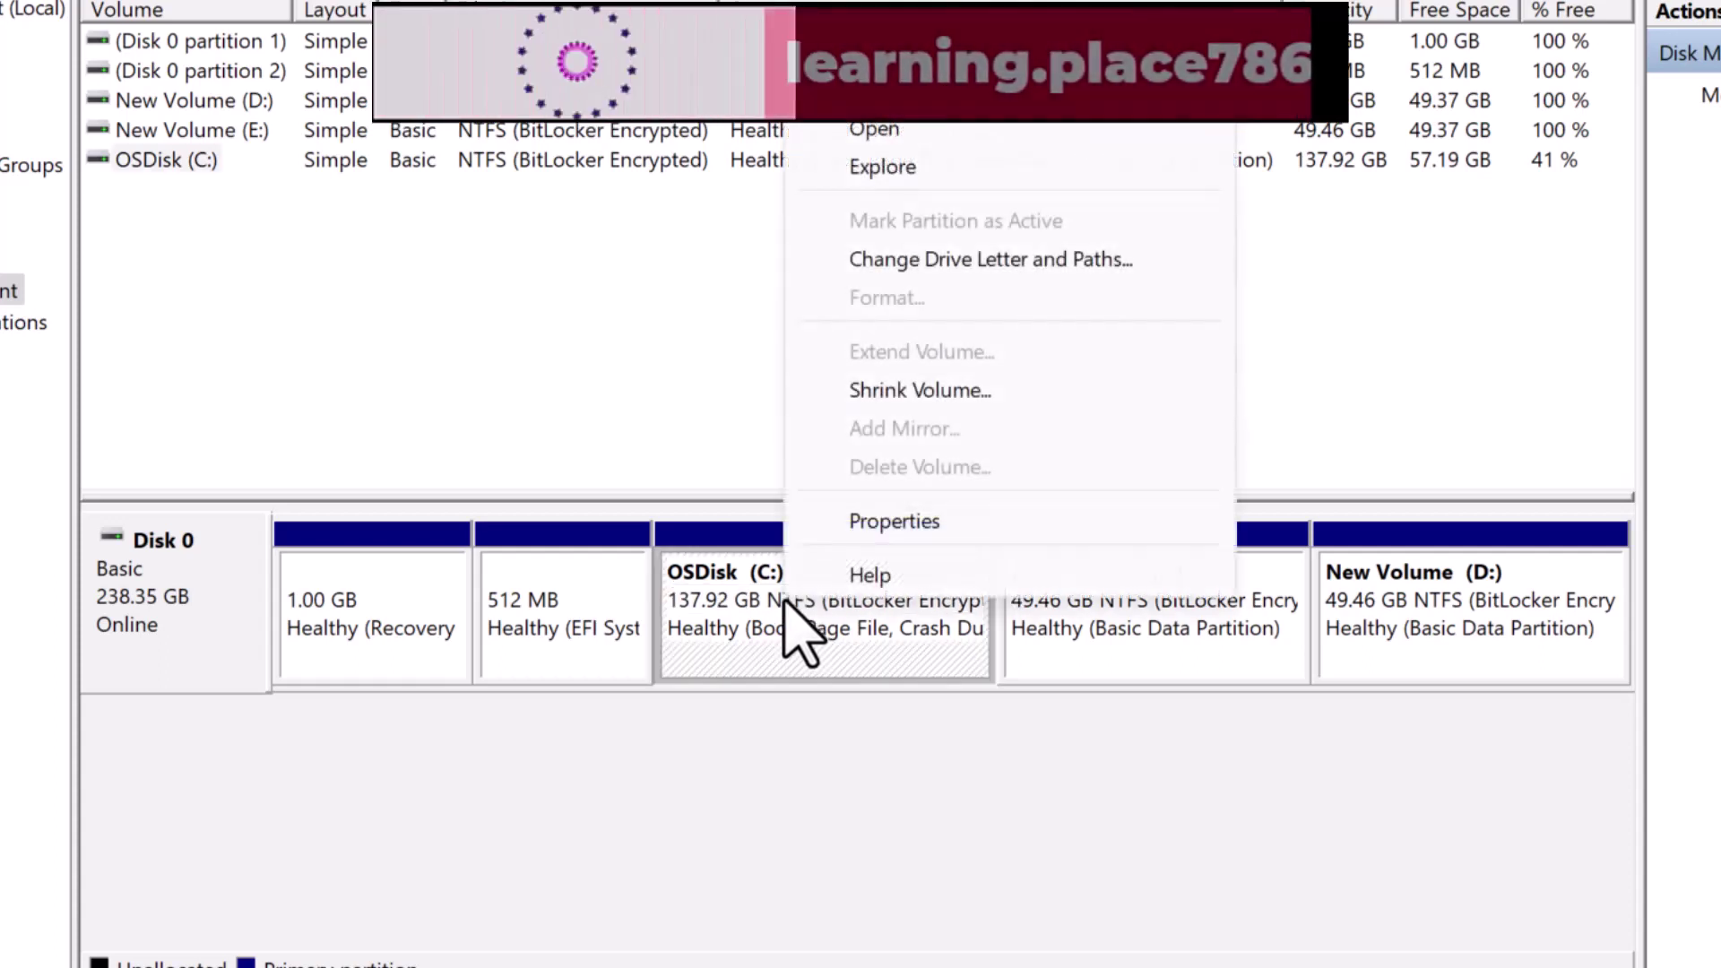
click(911, 391)
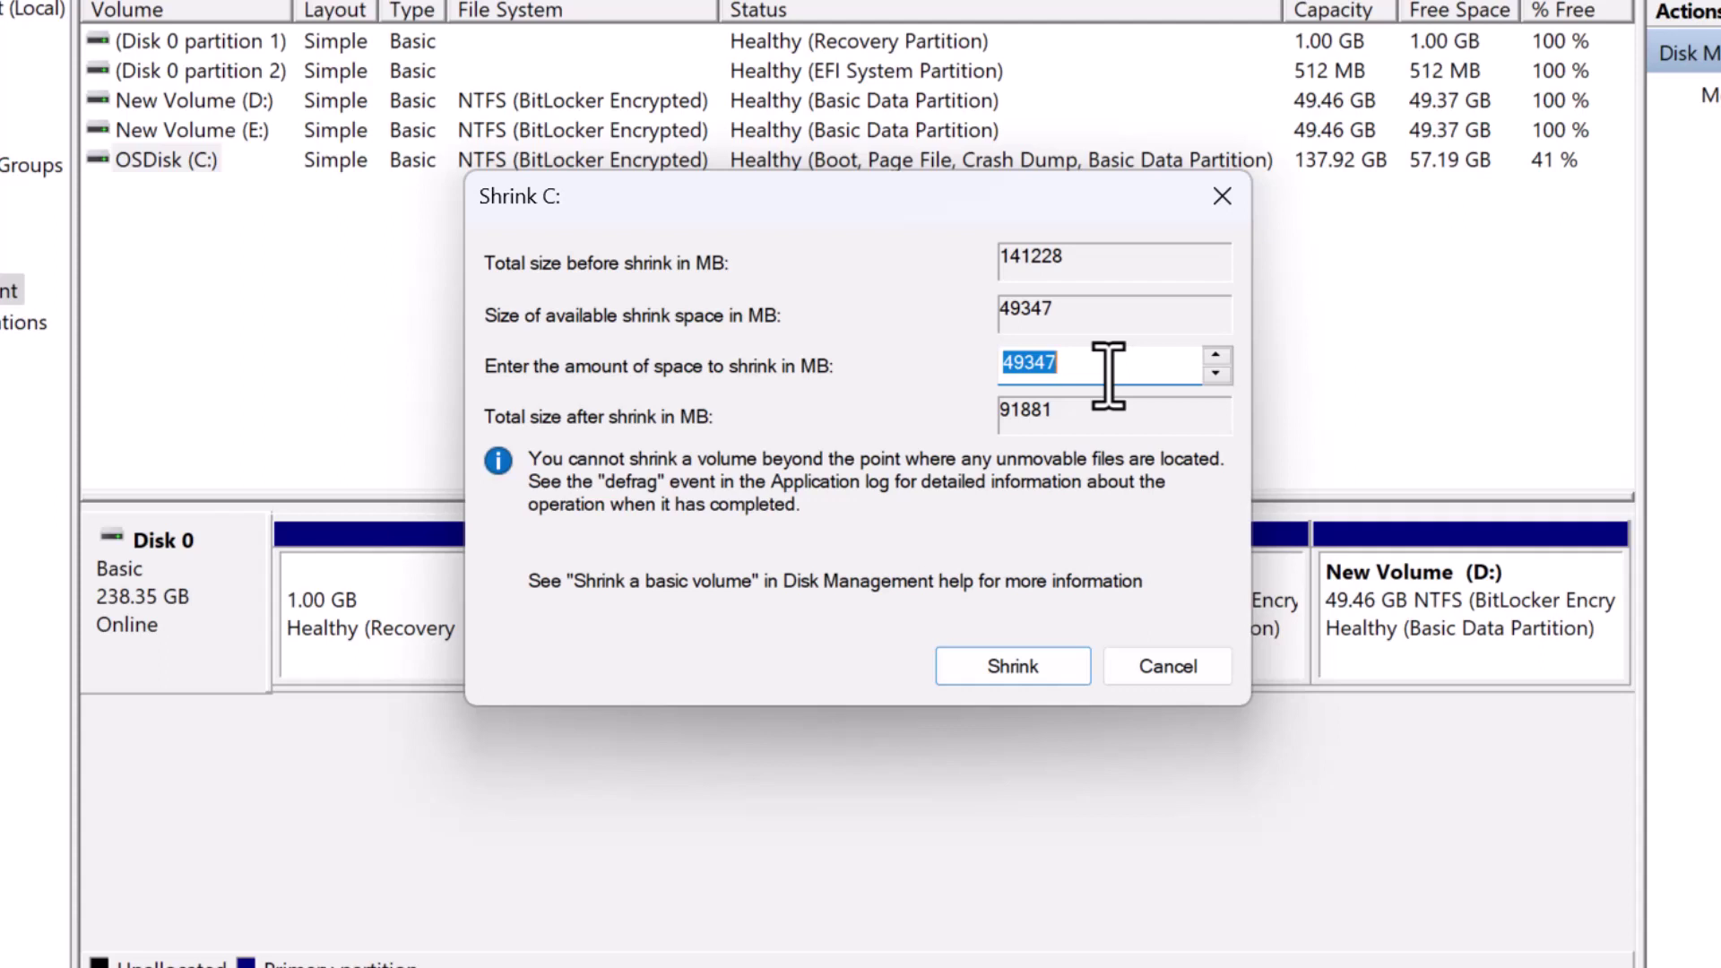
text(12347)
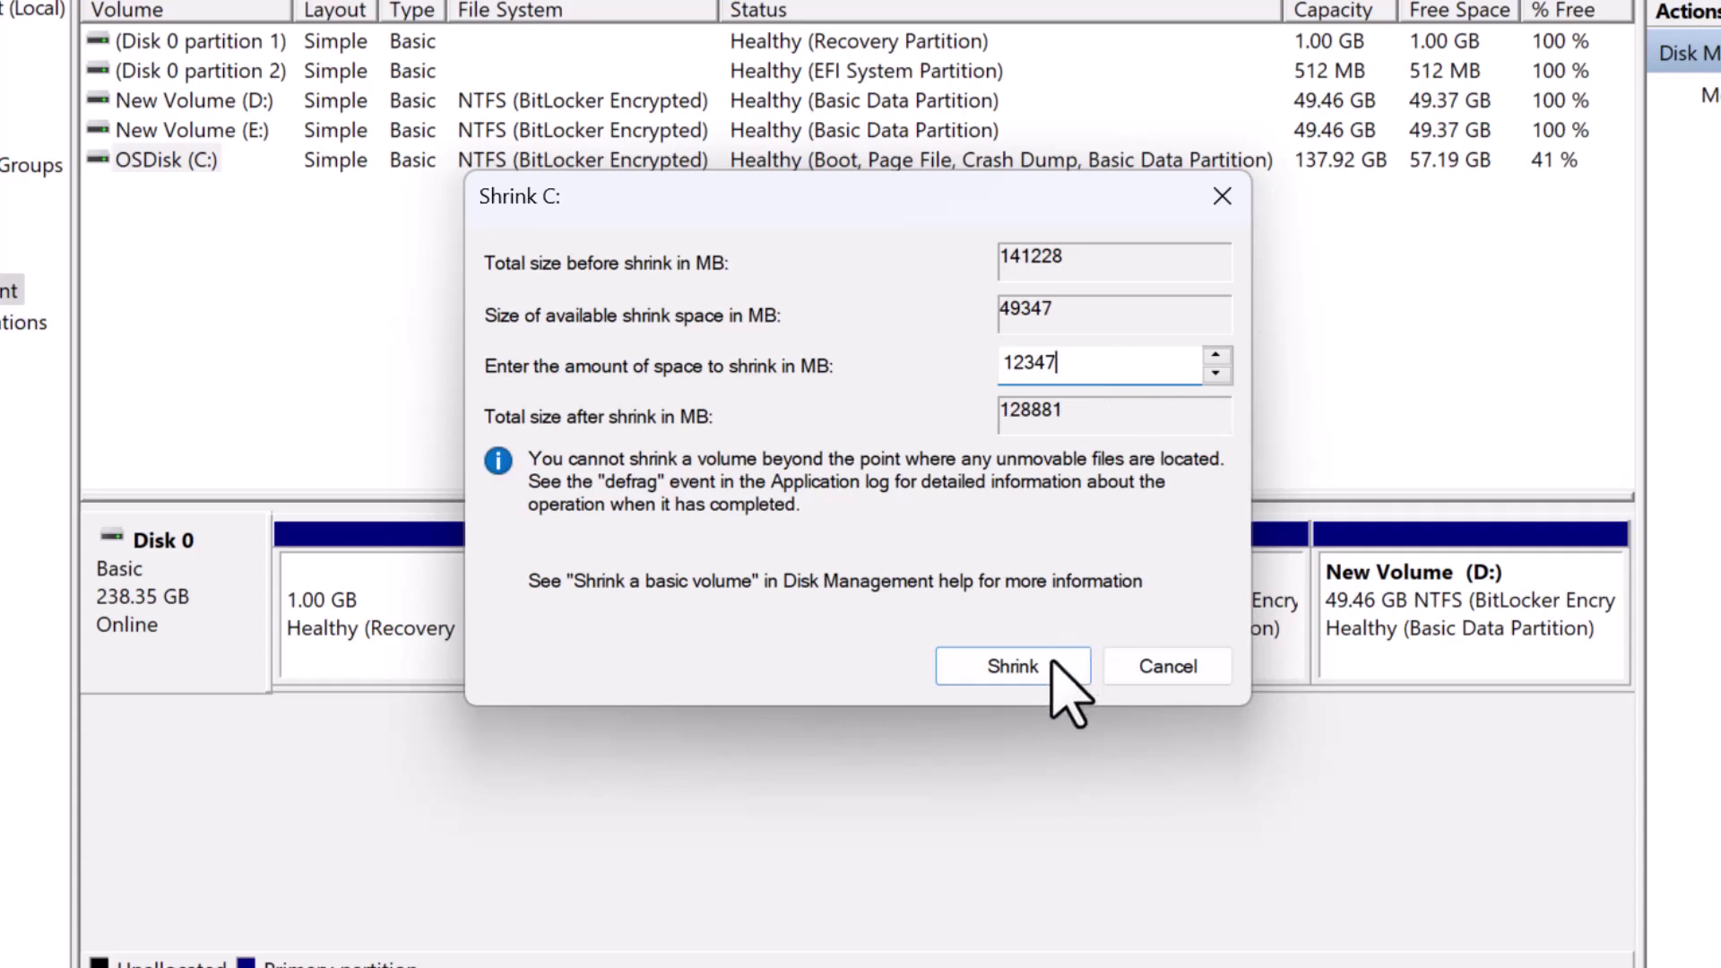
click(1011, 667)
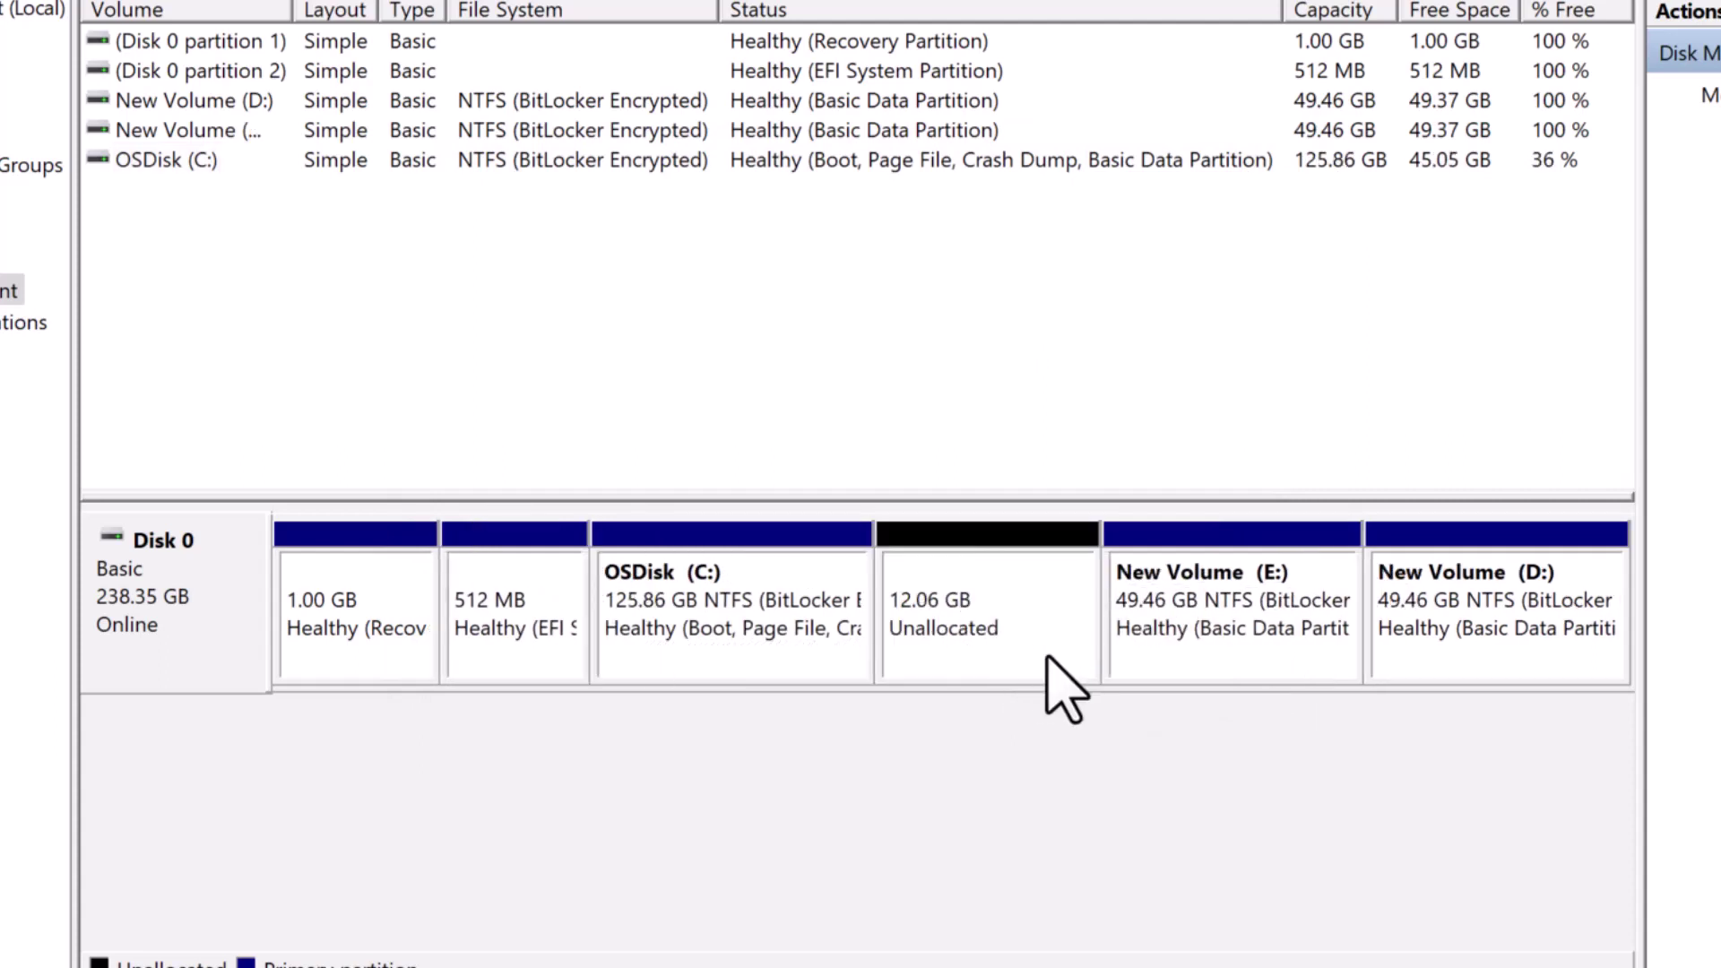
- Create a 12346 MB simple volume in the unallocated space beside OSDisk (C:), with drive letter F and the default NTFS quick format
right_click(962, 633)
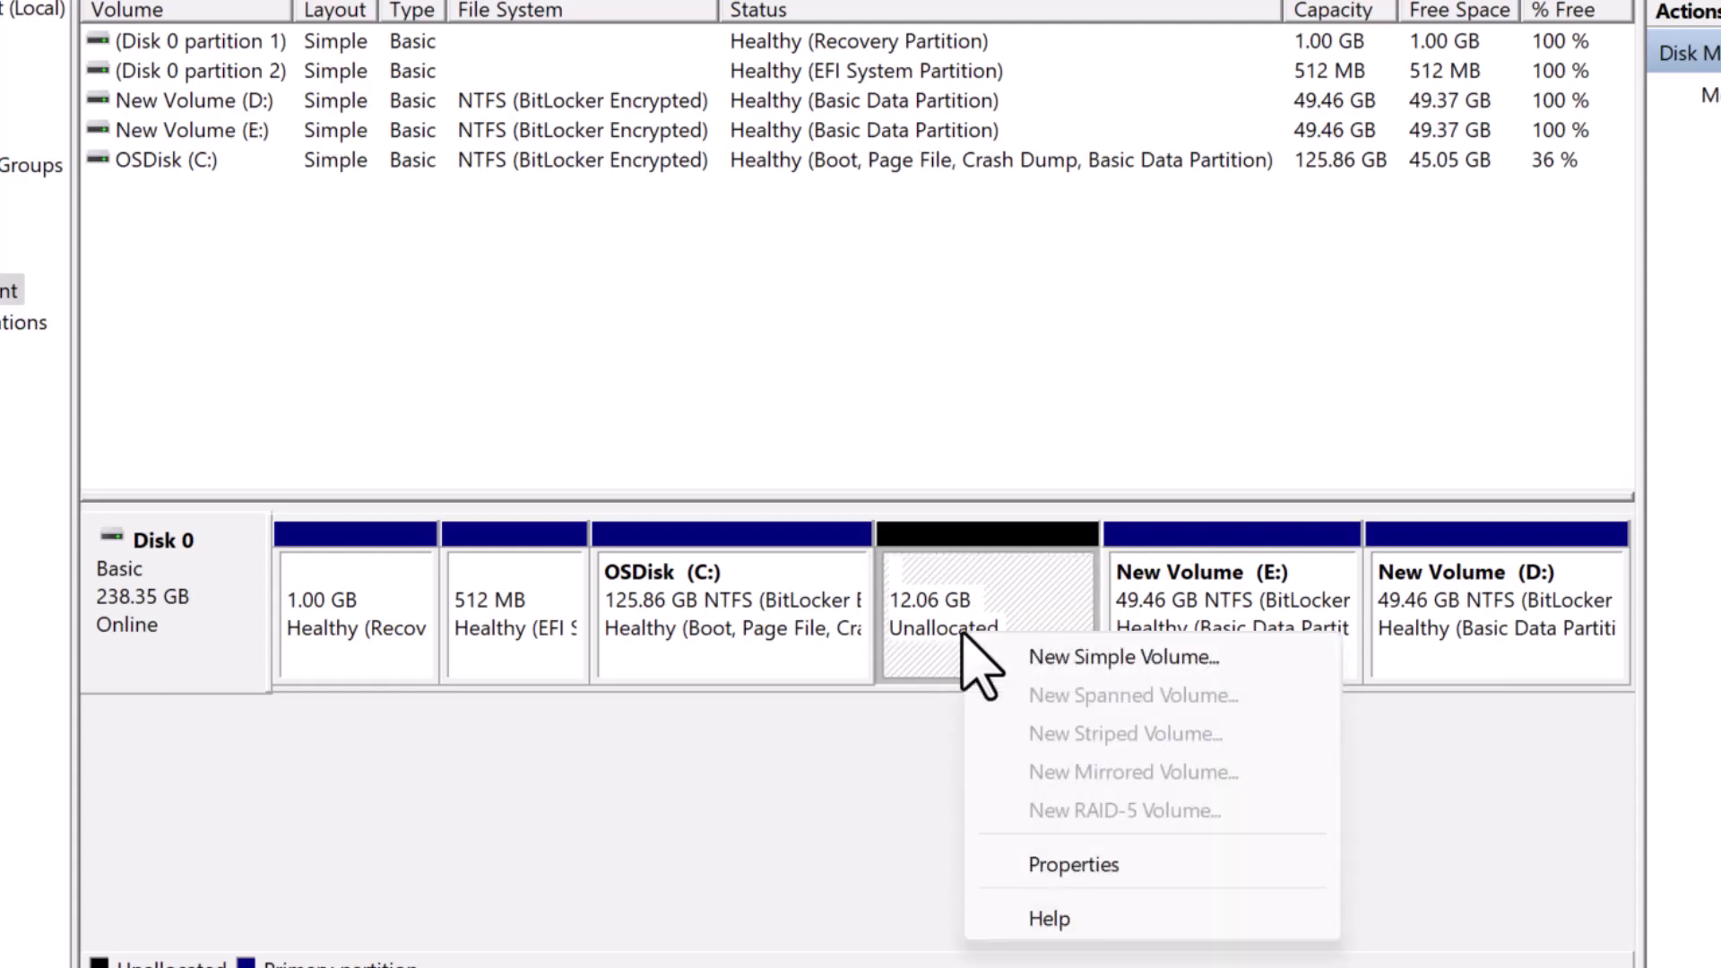
click(1053, 656)
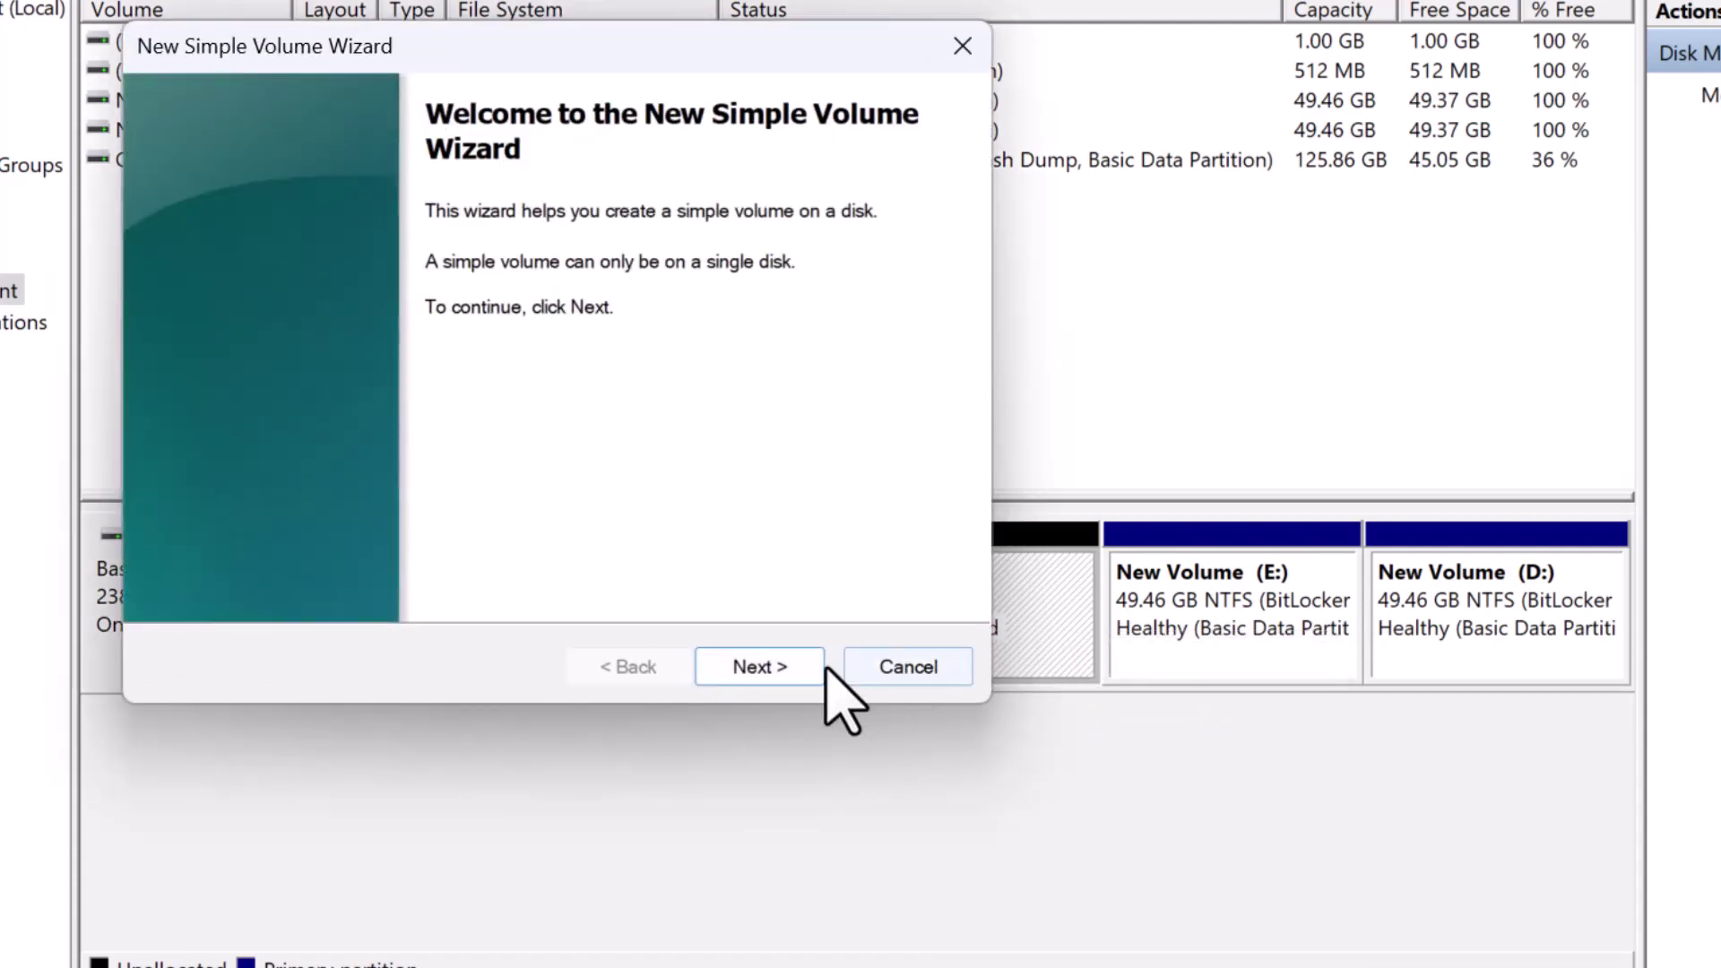
click(778, 667)
click(778, 668)
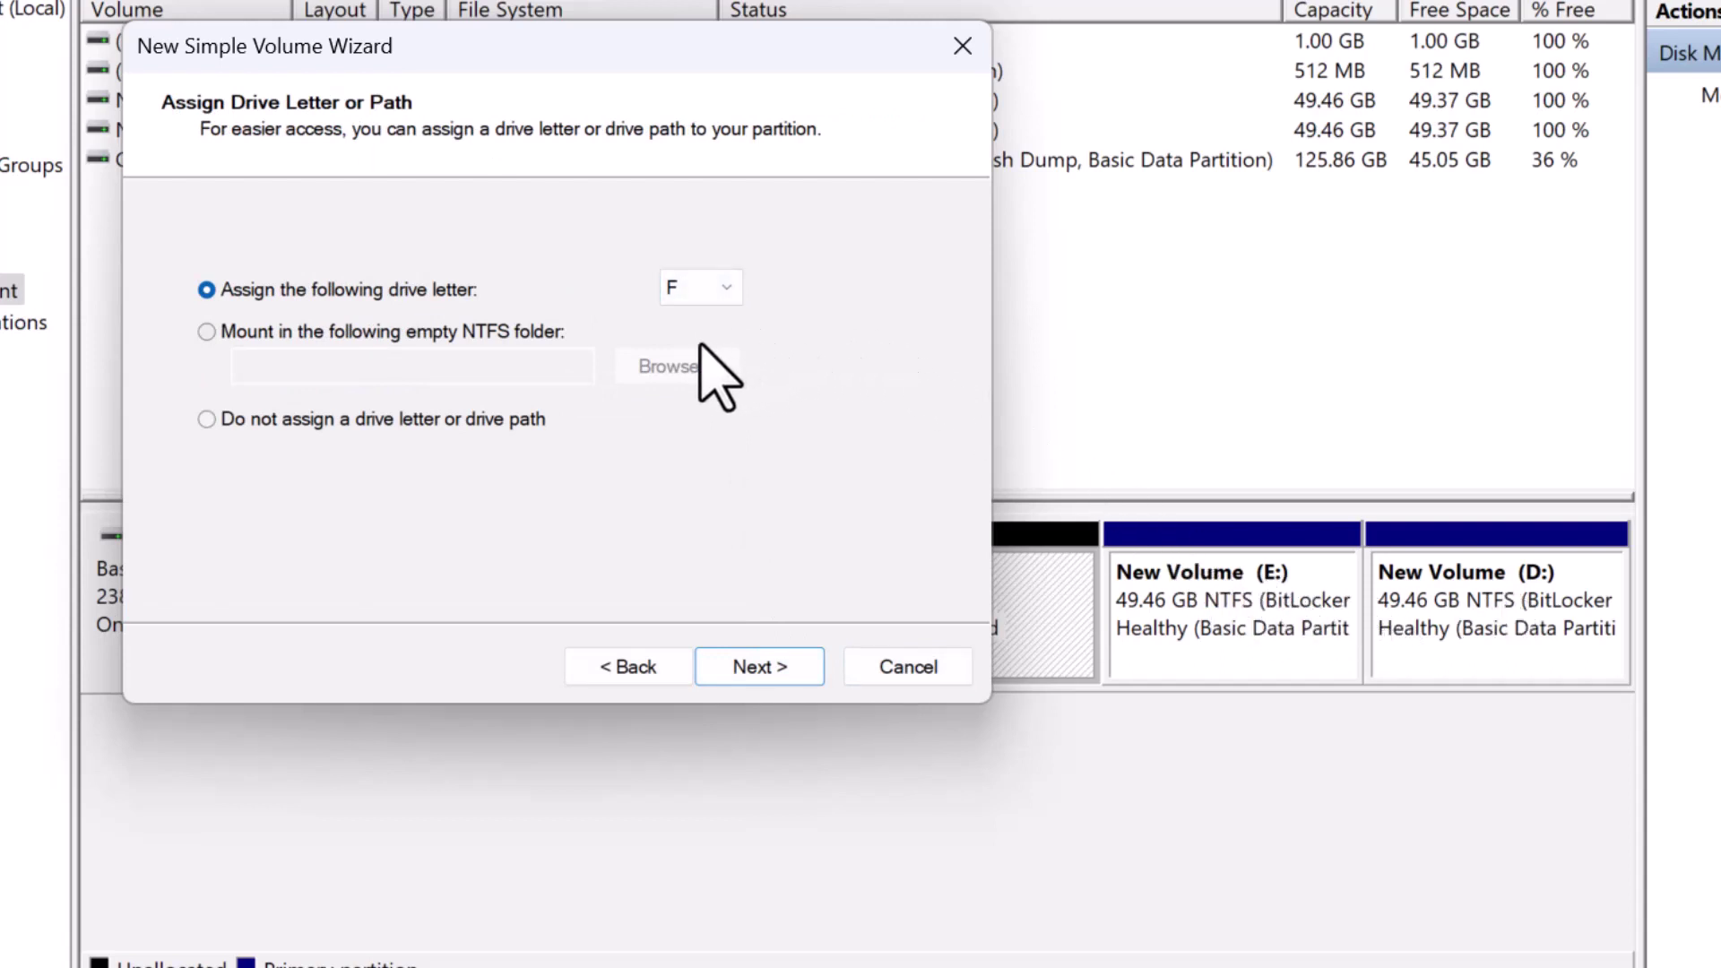
click(777, 672)
click(778, 670)
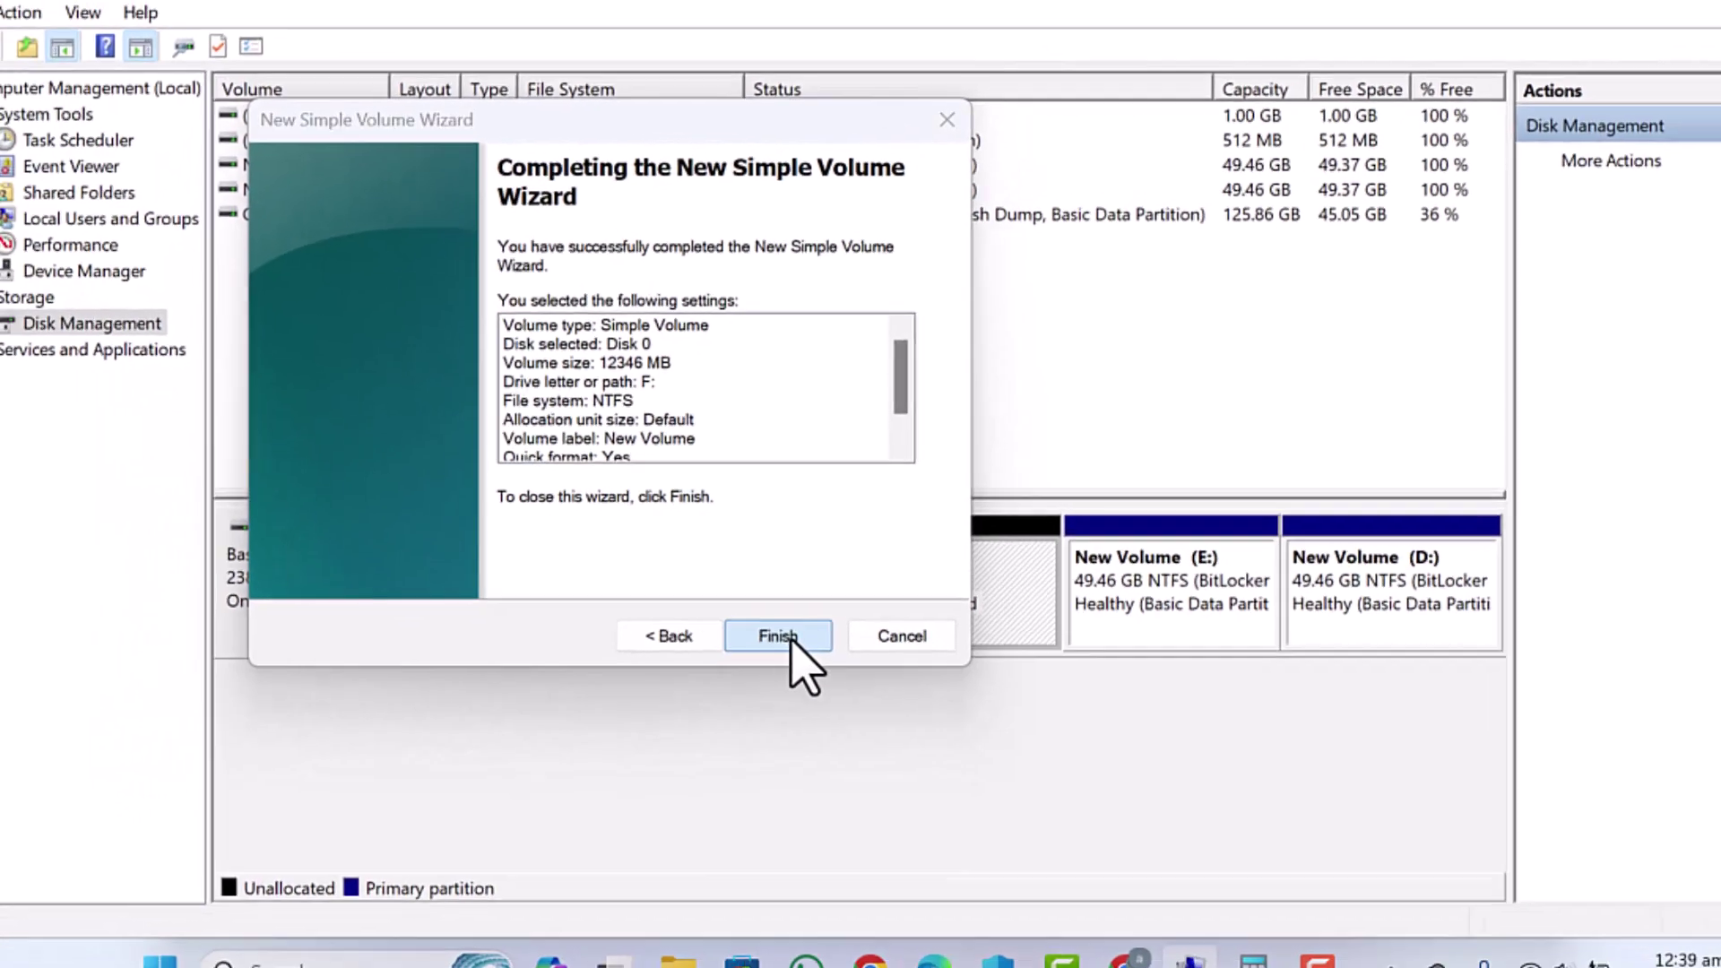
click(776, 672)
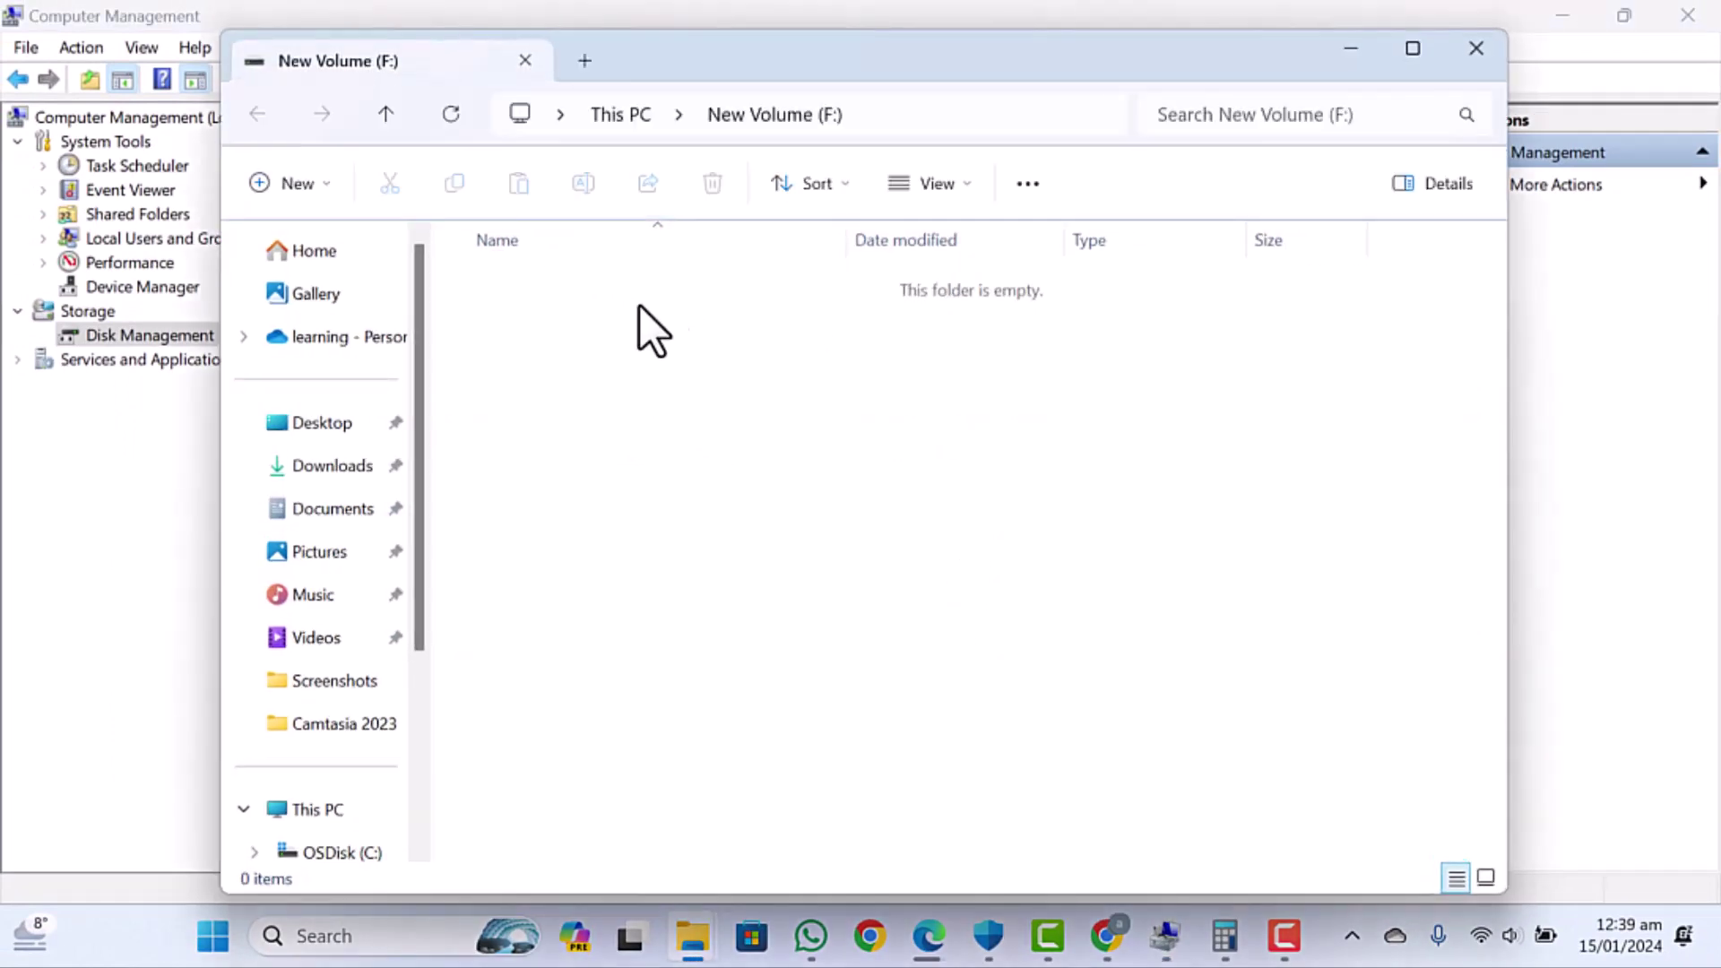
- Leave the new volume's folder and Computer Management, and check the drives listed in This PC
click(1403, 49)
click(1704, 13)
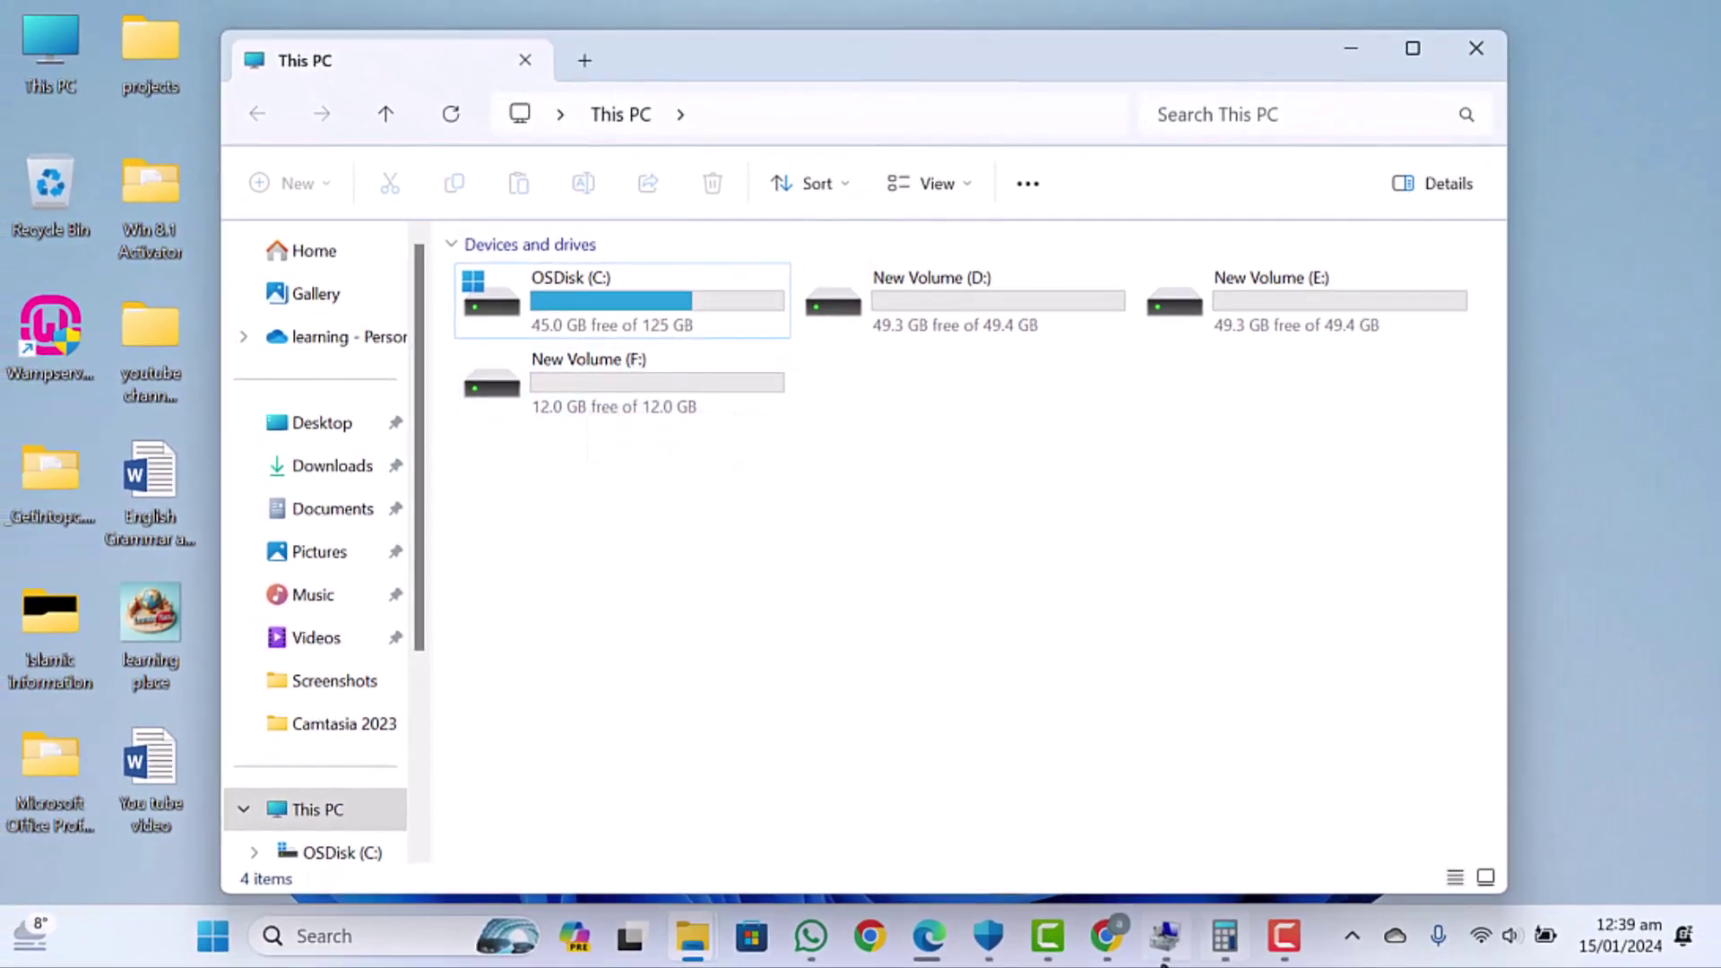
- Return to Computer Management and delete New Volume (F:), closing the open This PC window and forcing the deletion
click(1164, 936)
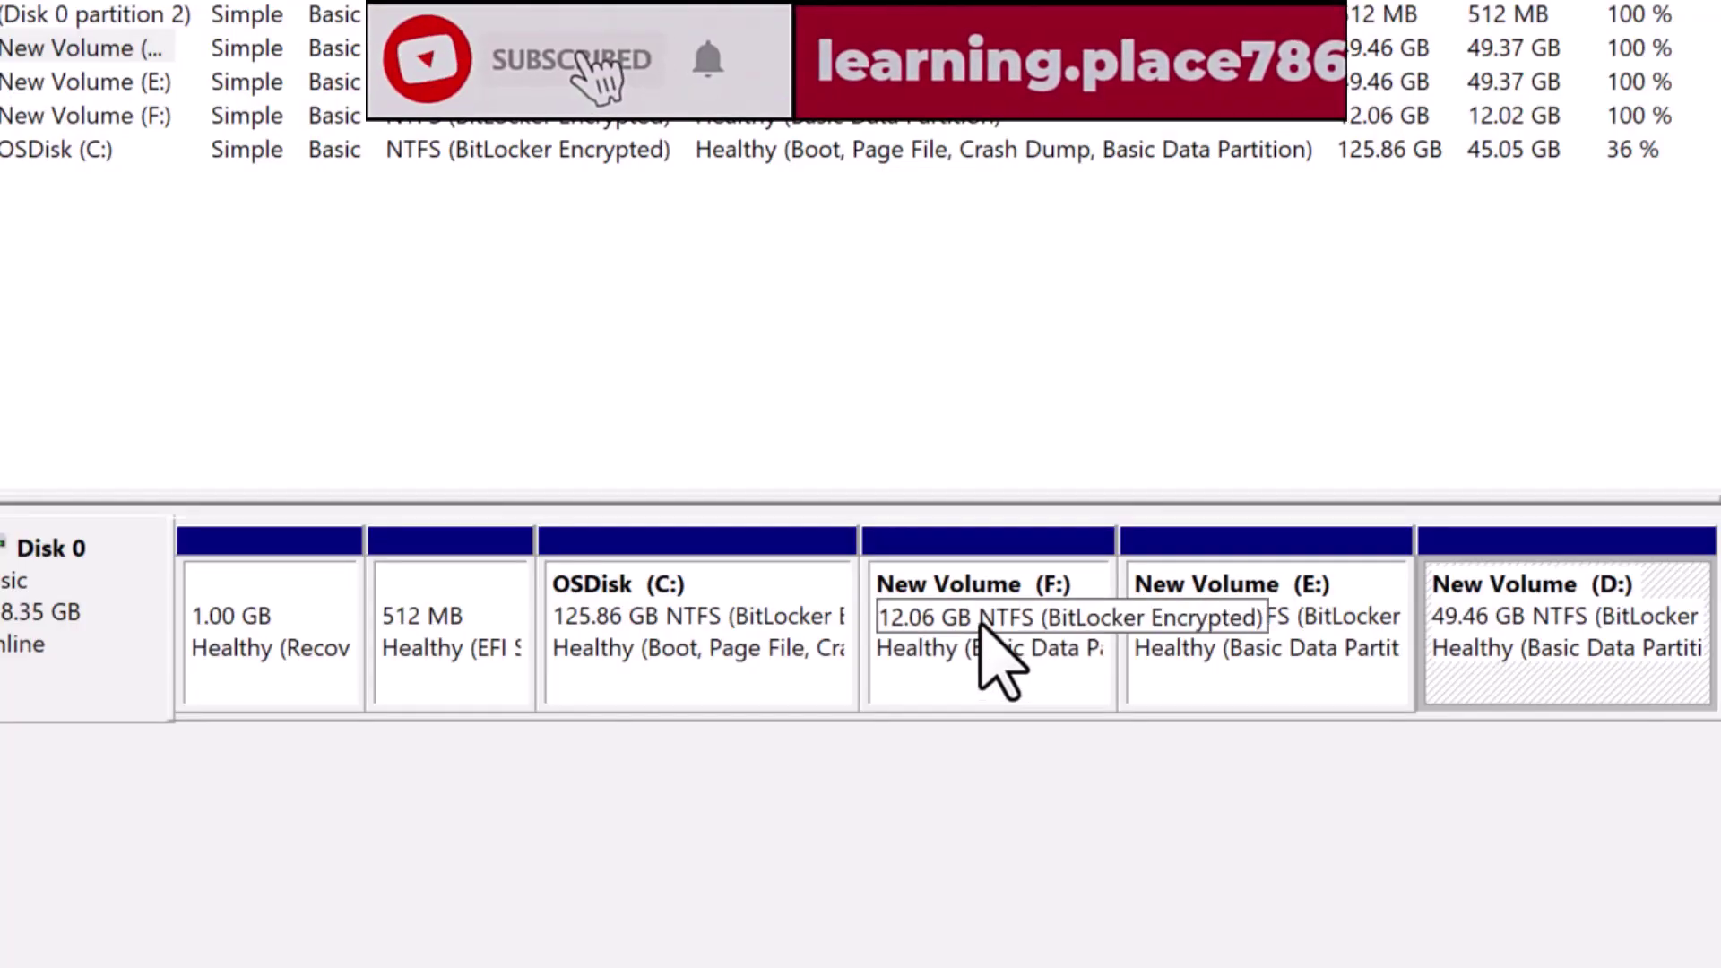
right_click(980, 618)
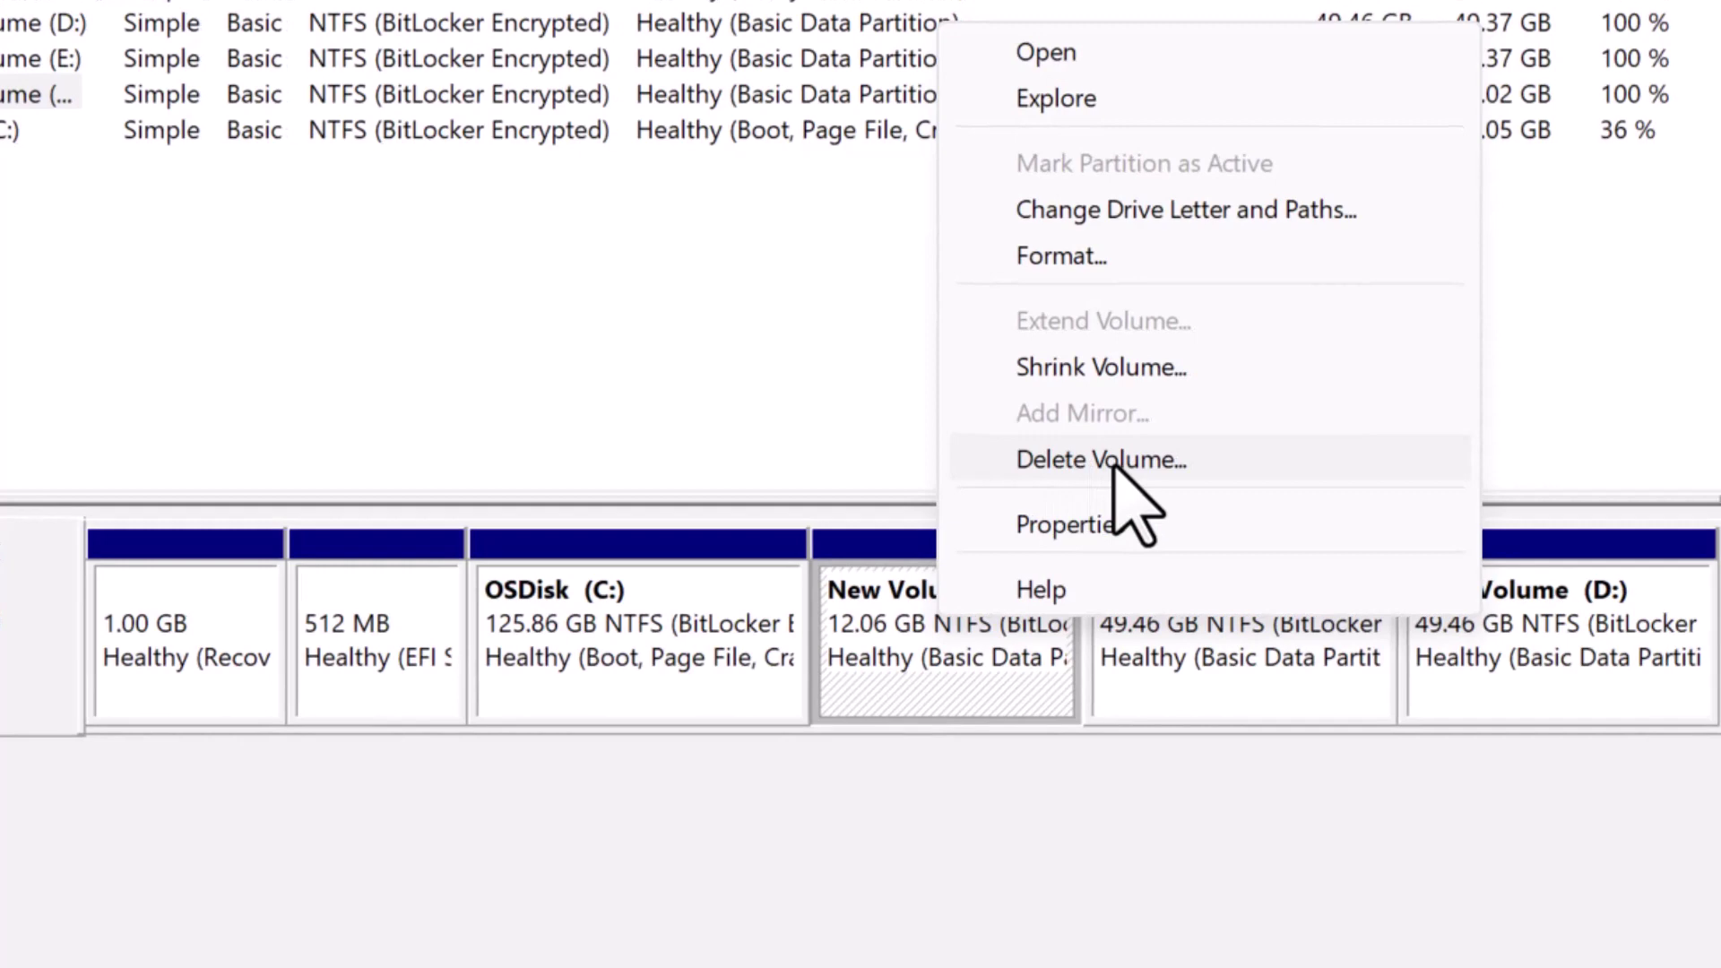
click(1113, 462)
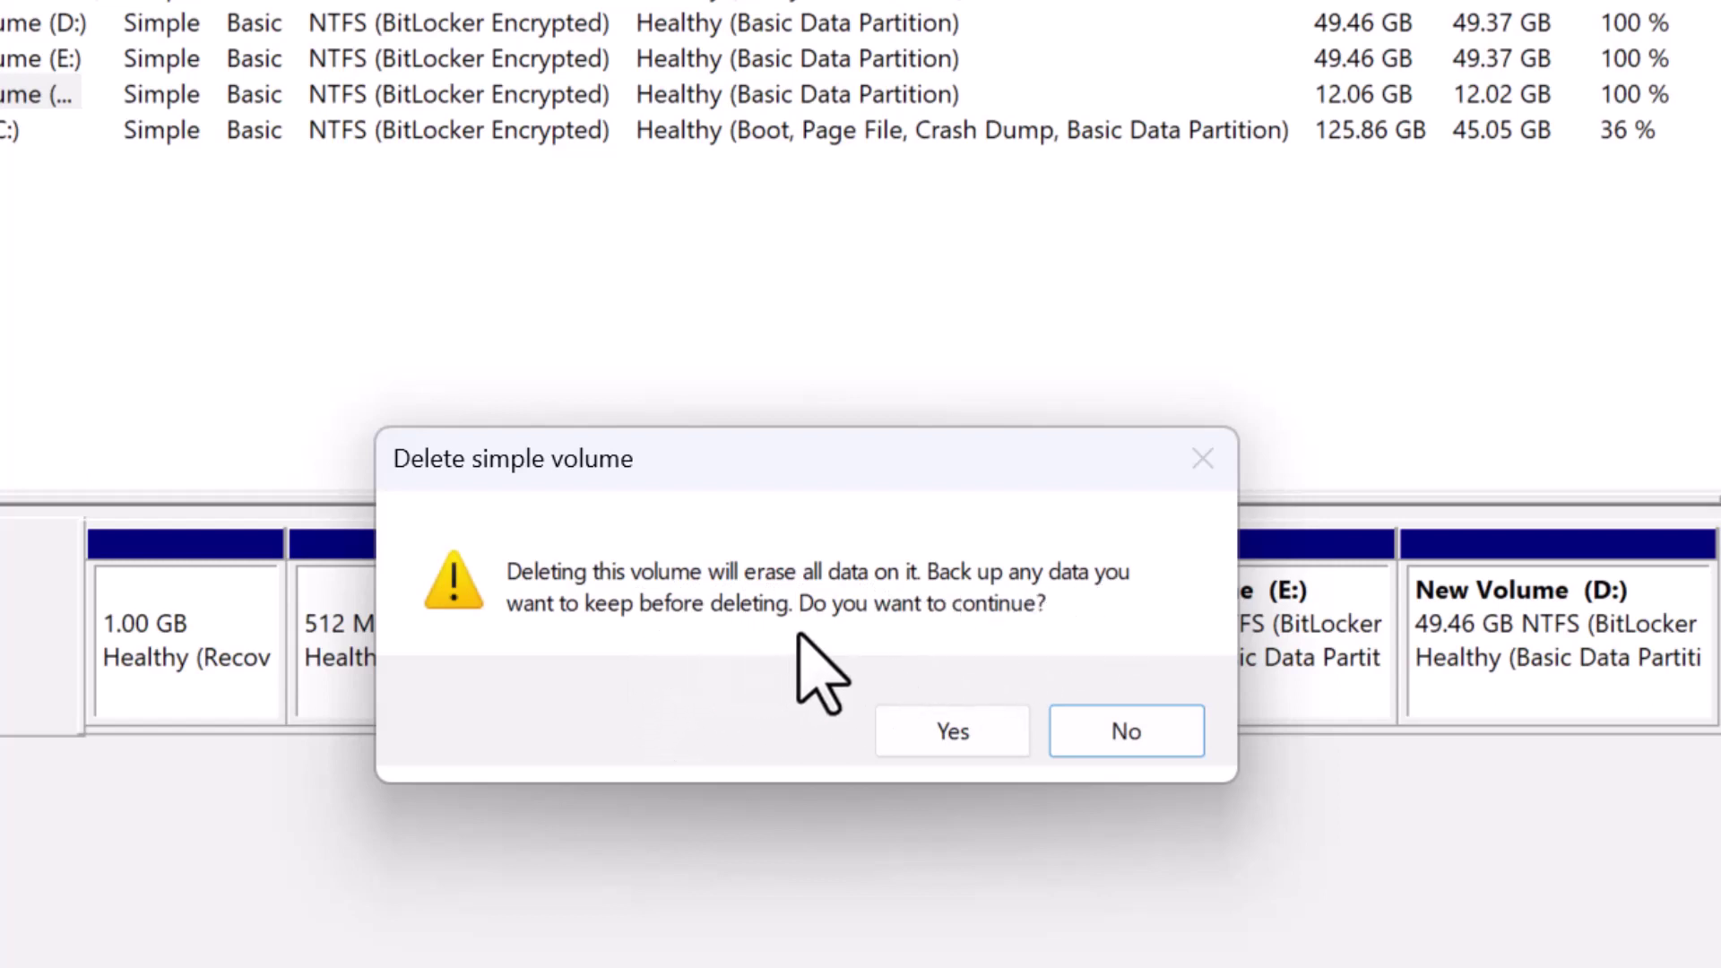
click(952, 731)
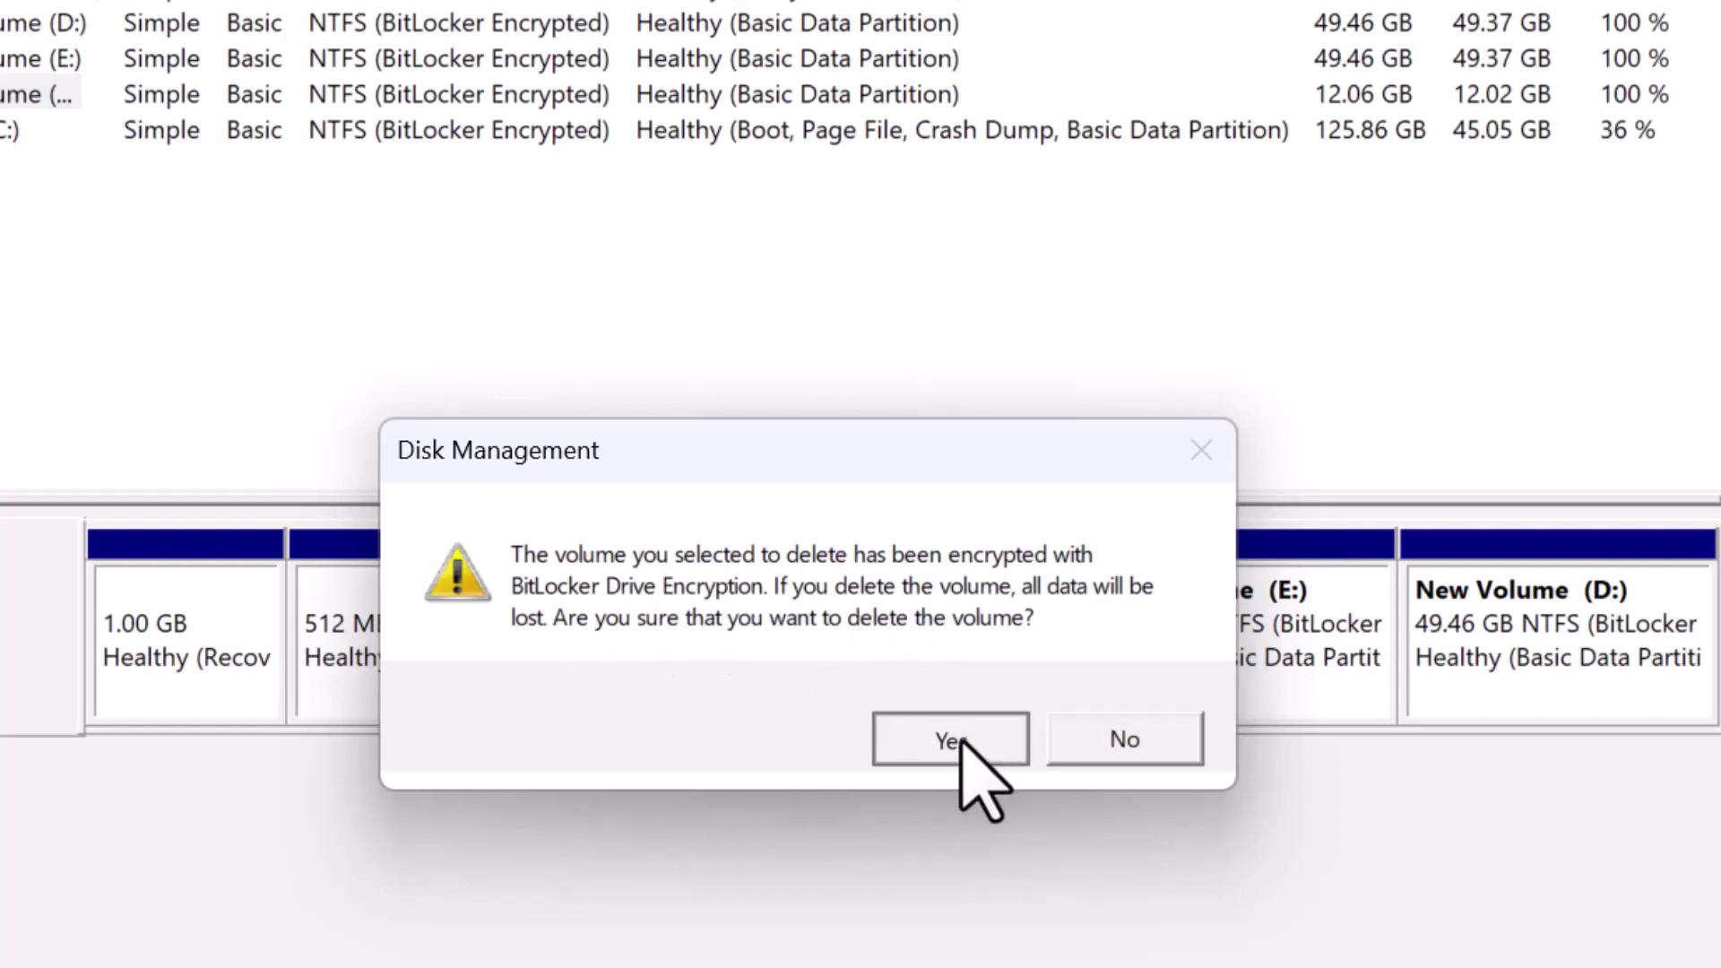
click(961, 742)
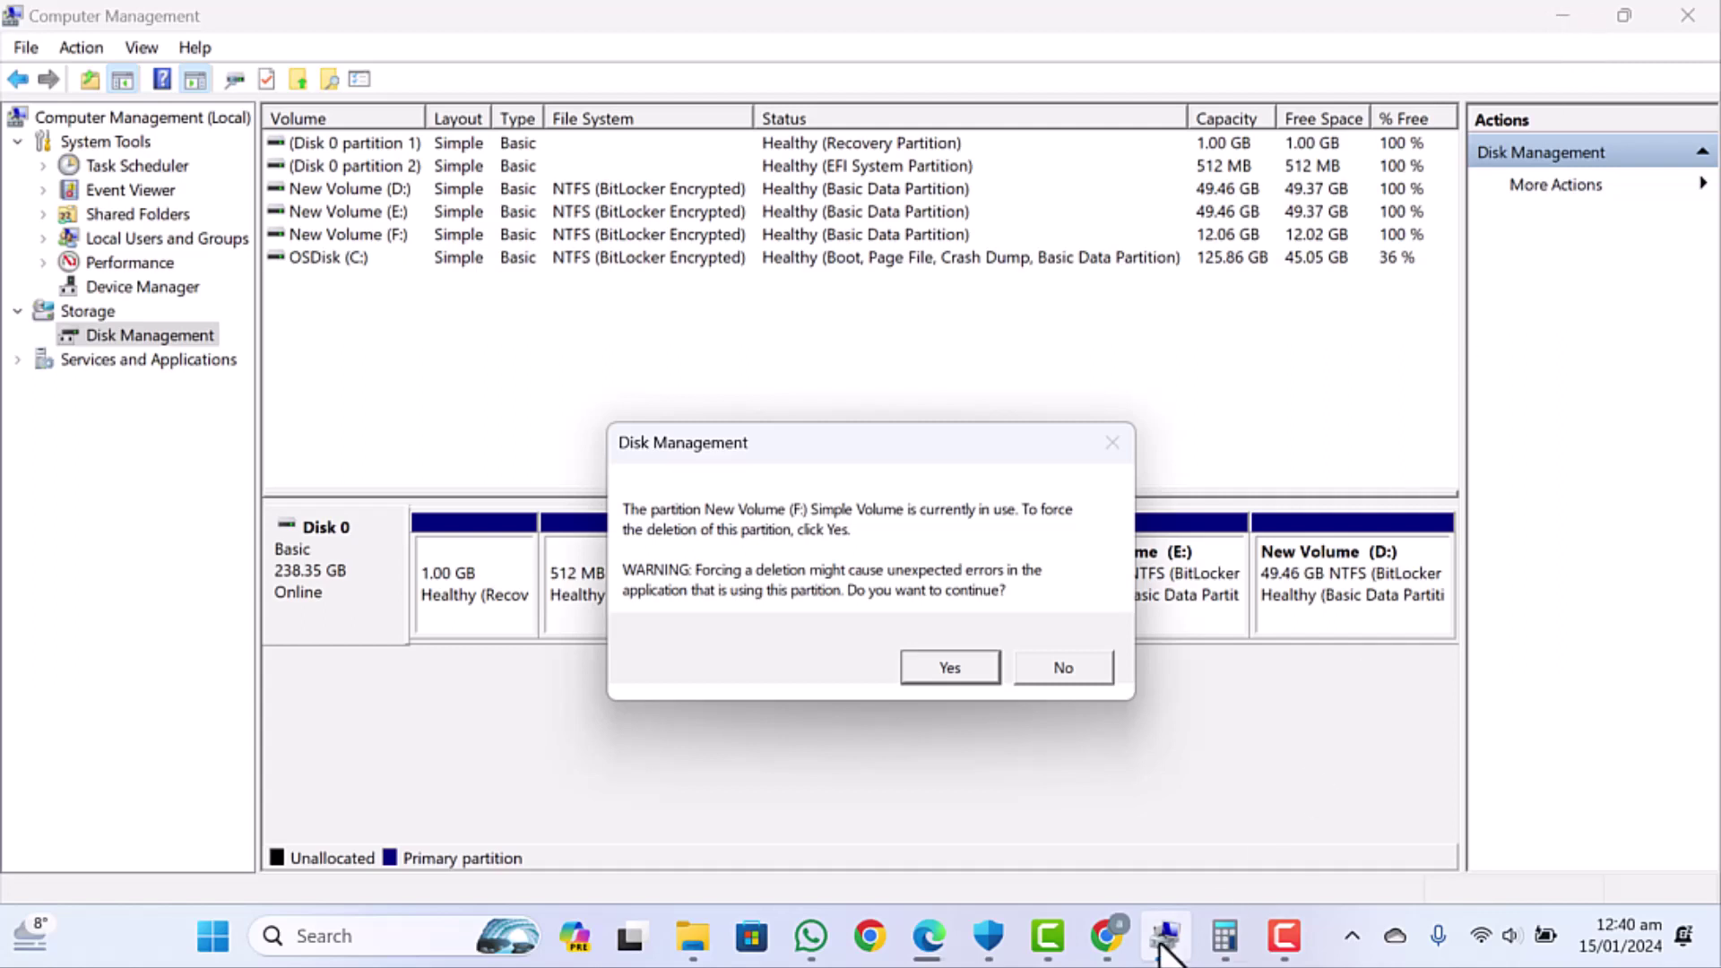
click(692, 940)
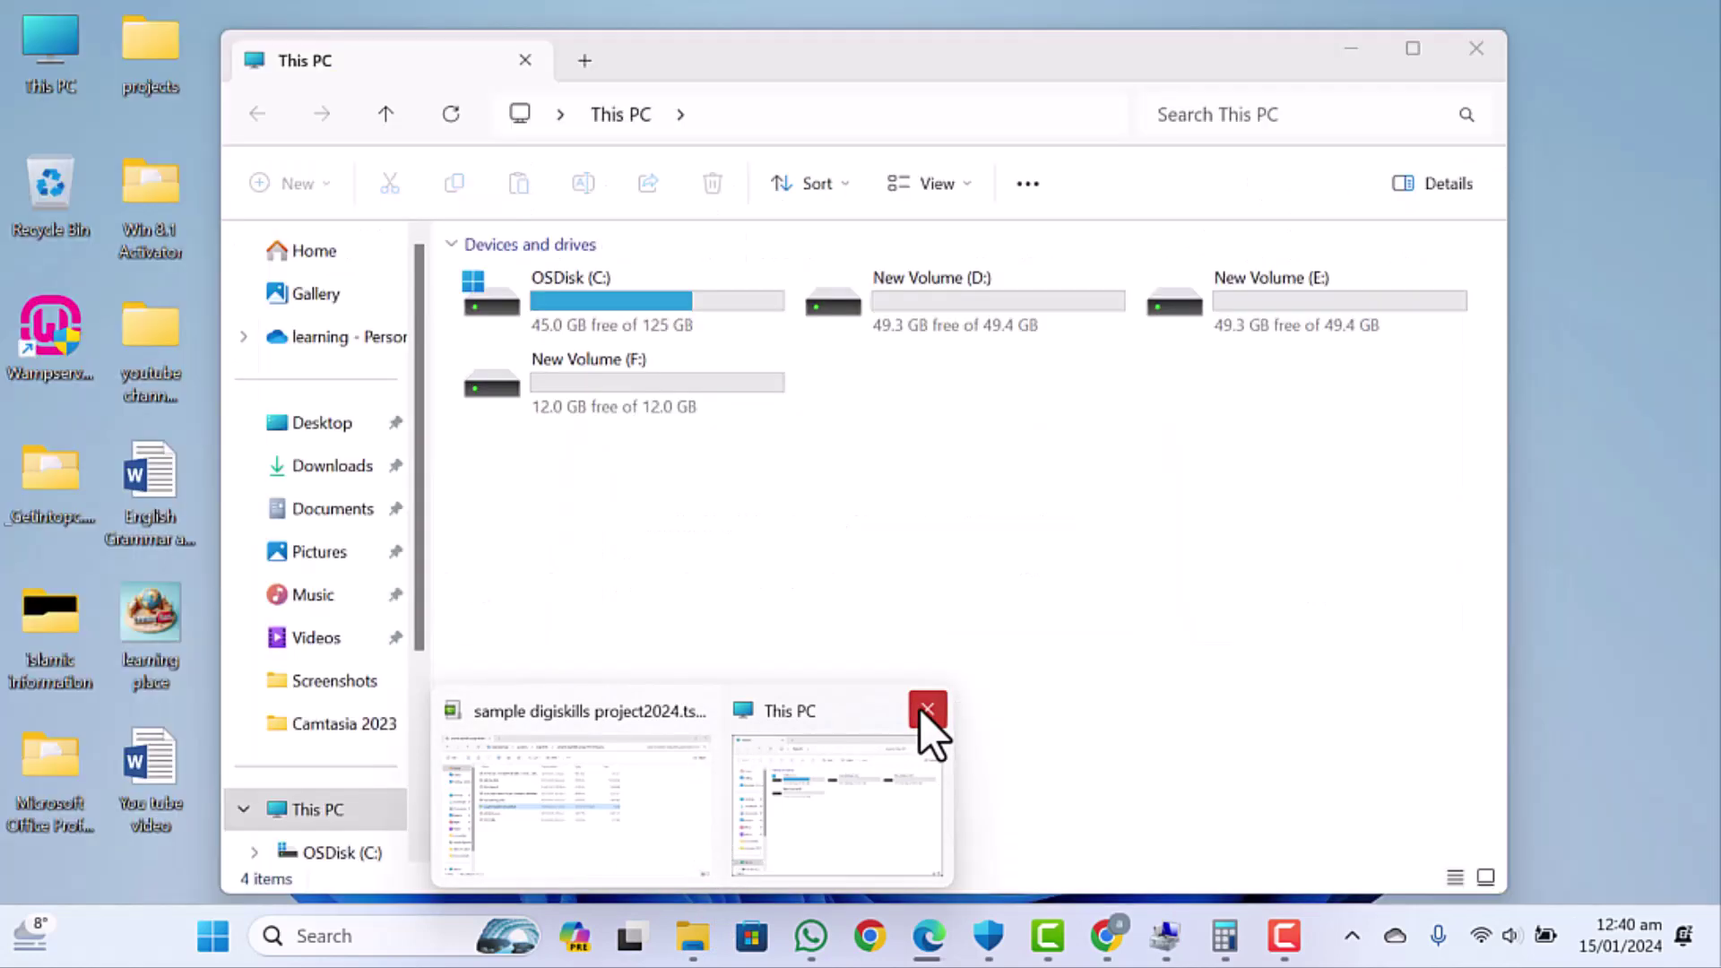
click(925, 710)
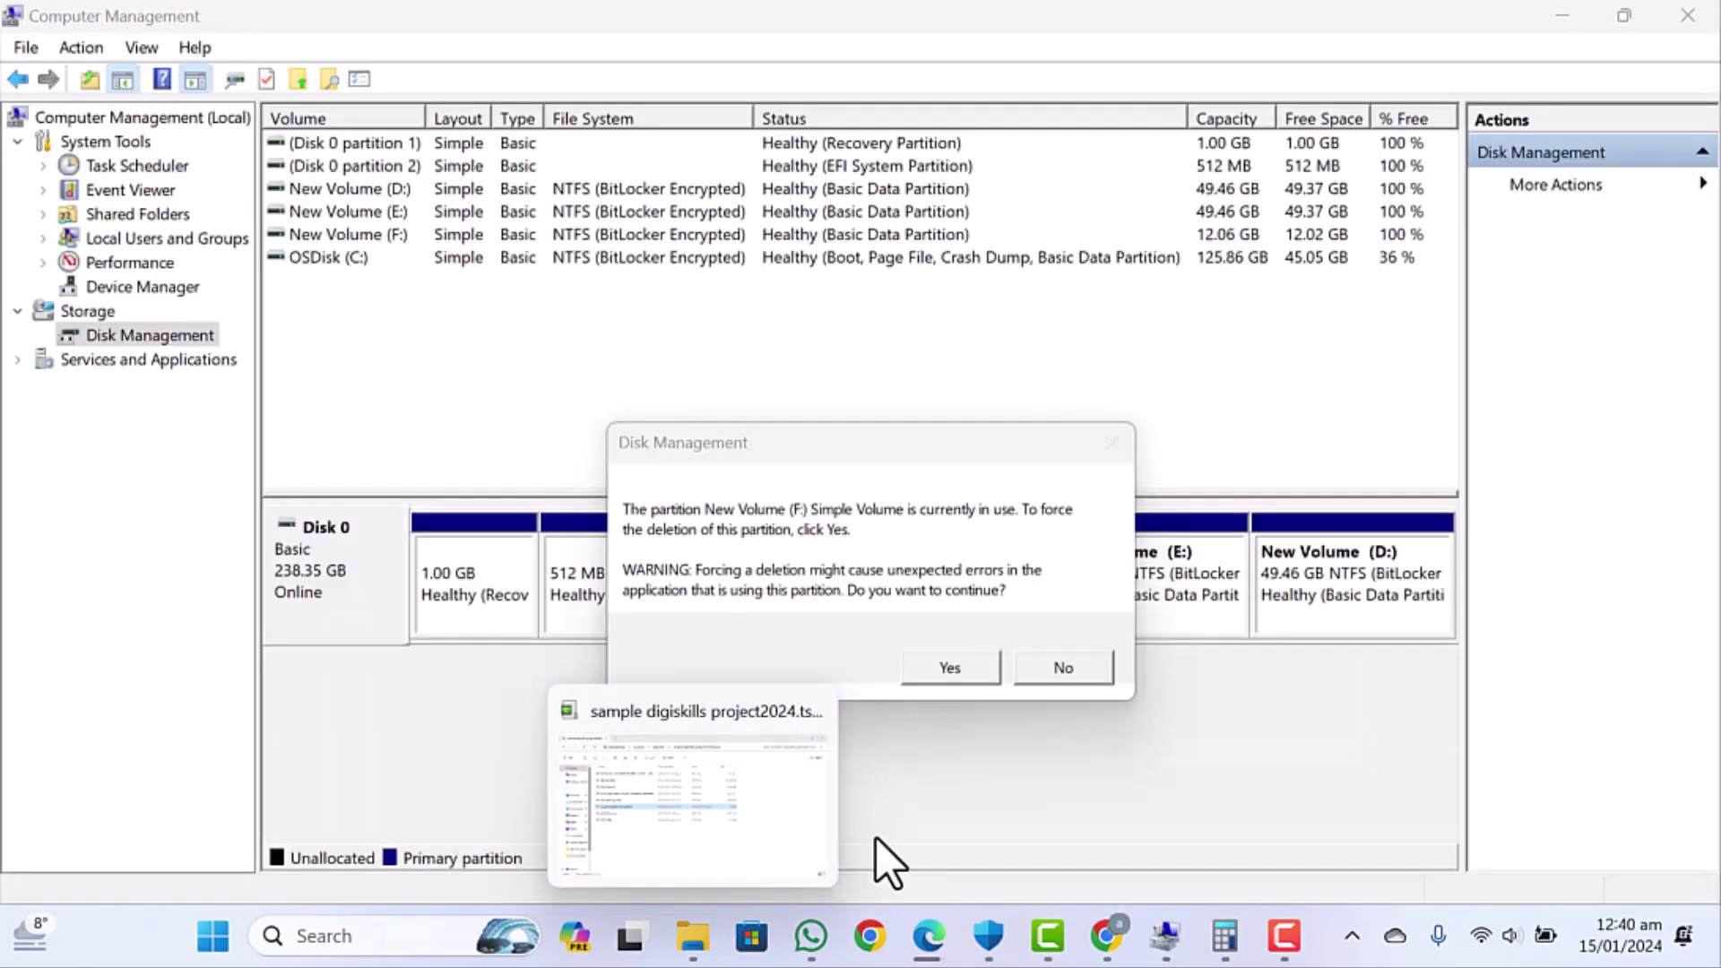
click(957, 670)
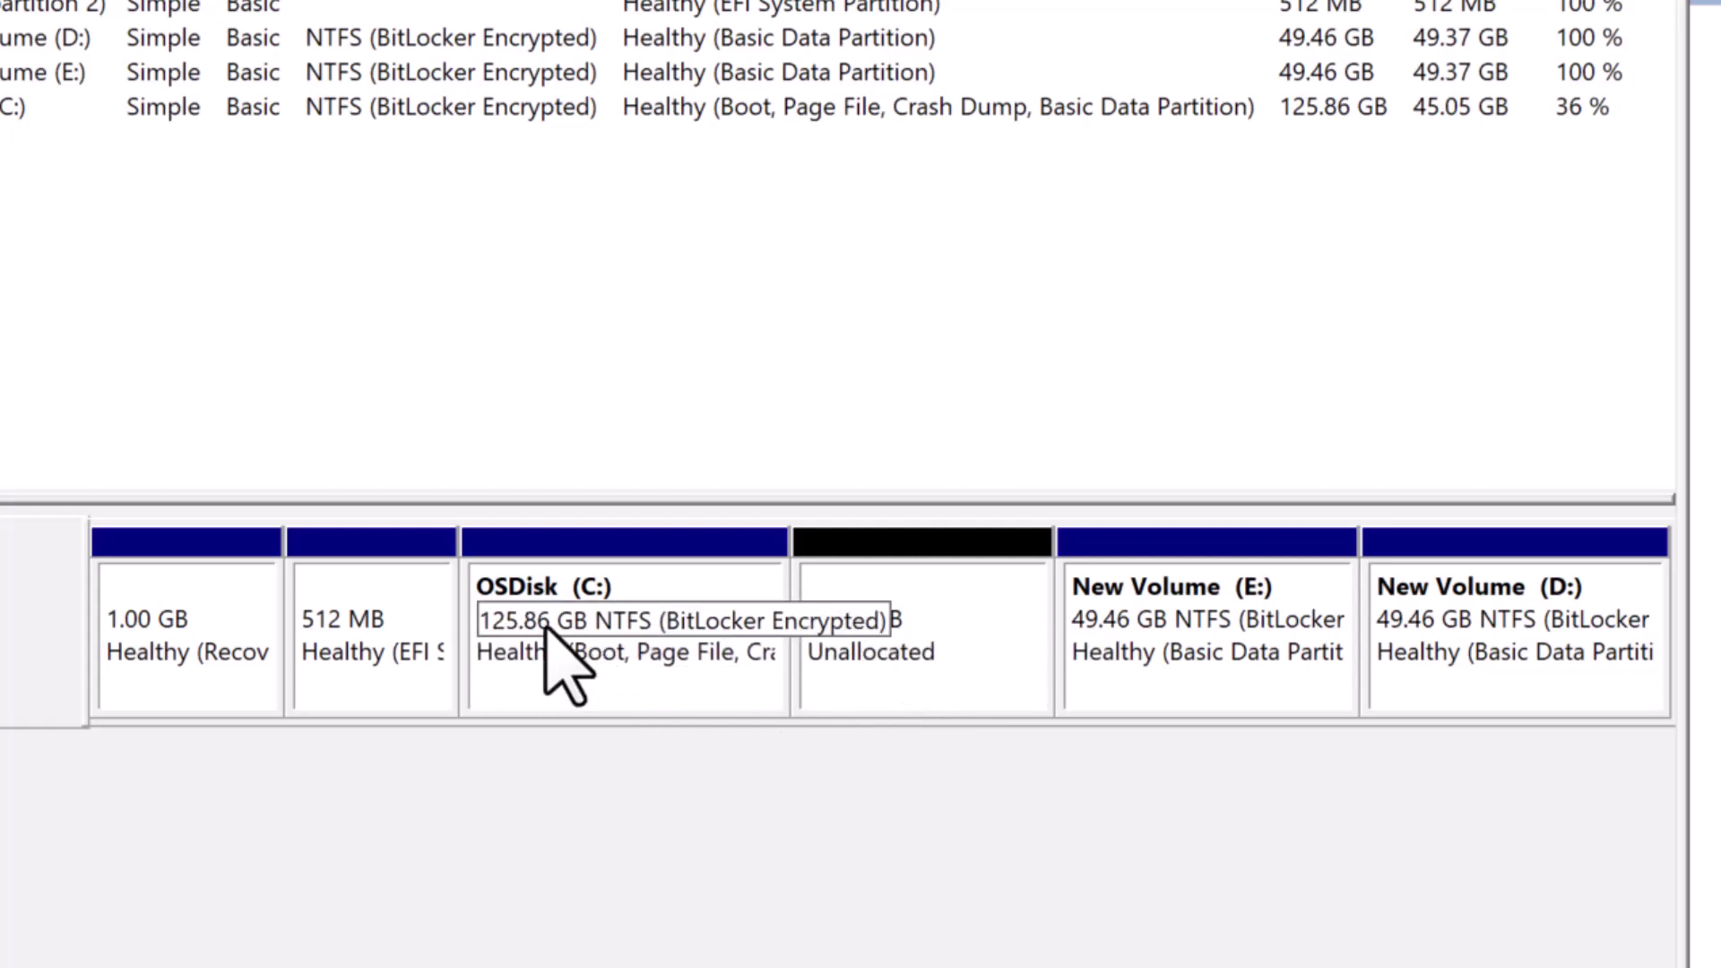
- Extend the OSDisk (C:) volume by 12346 MB using the adjacent unallocated space on Disk 0
right_click(642, 623)
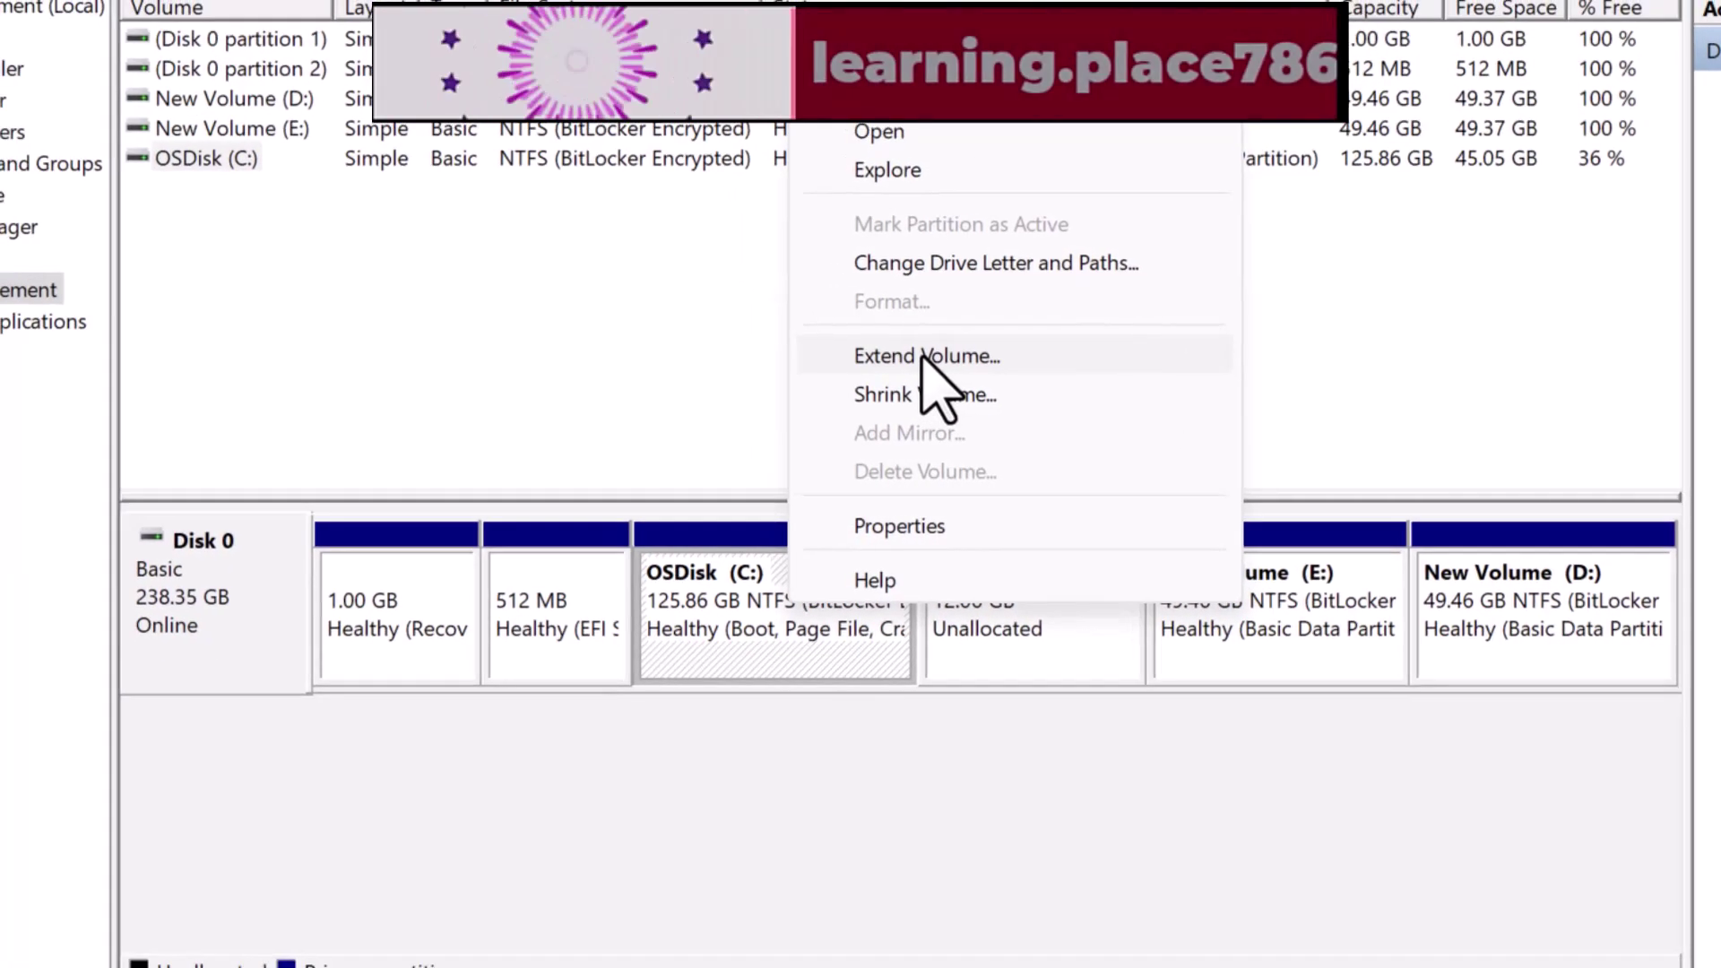
click(923, 355)
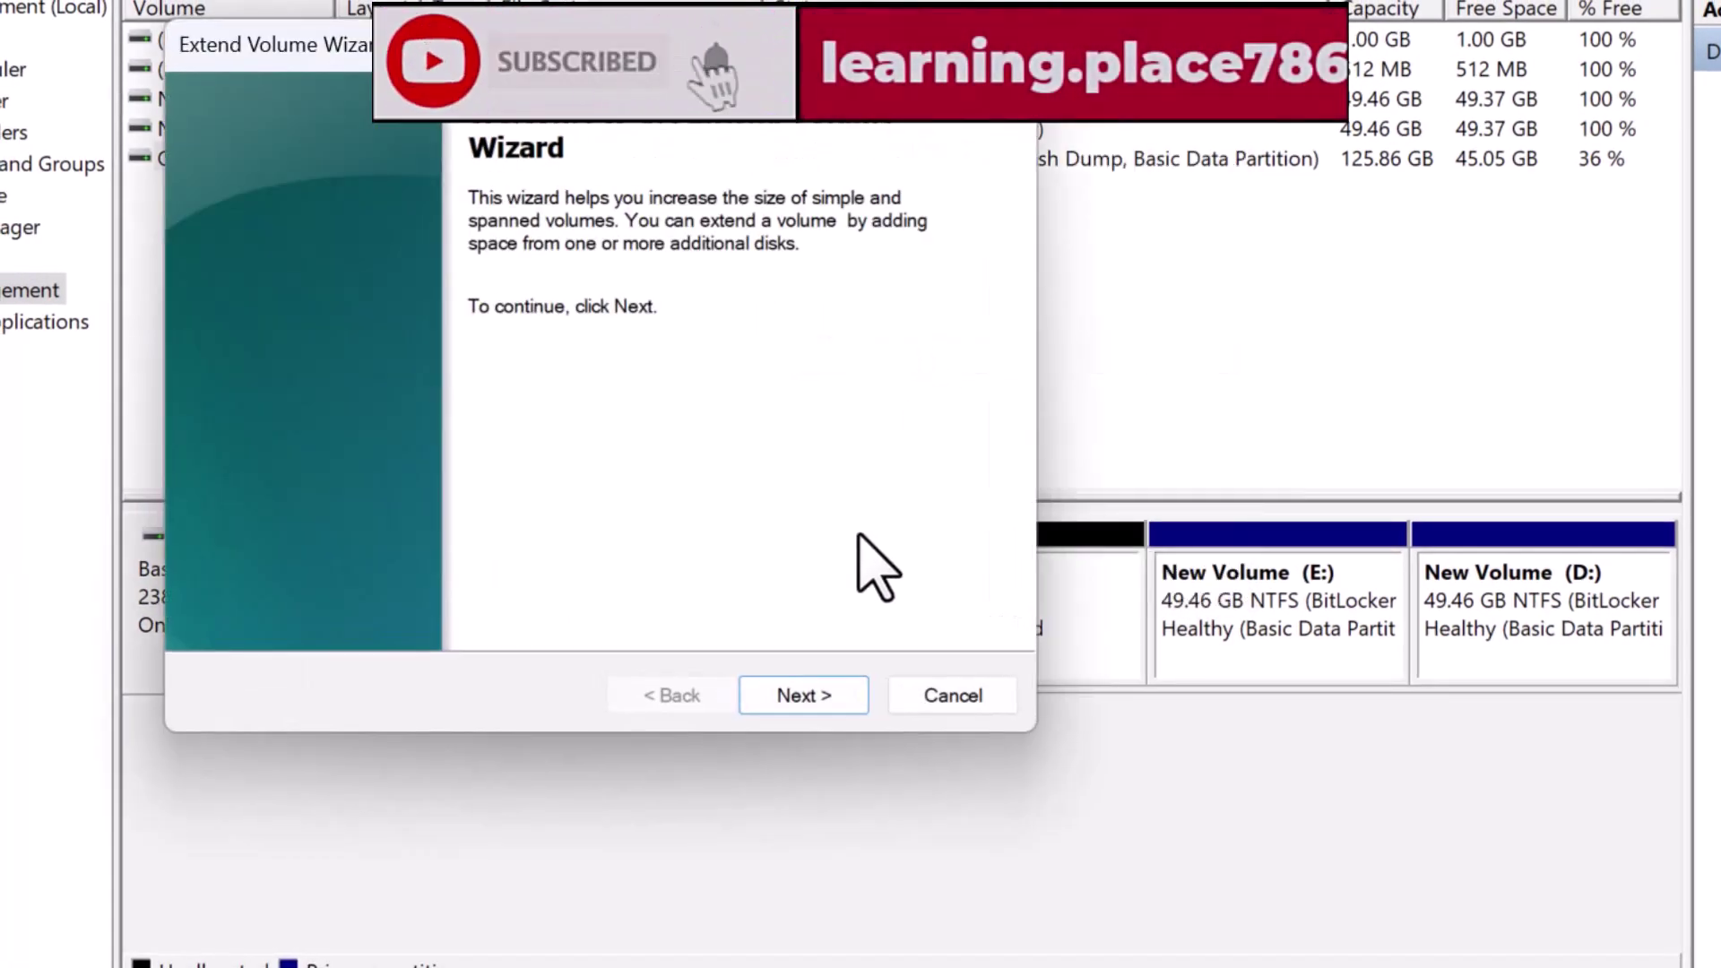
click(816, 690)
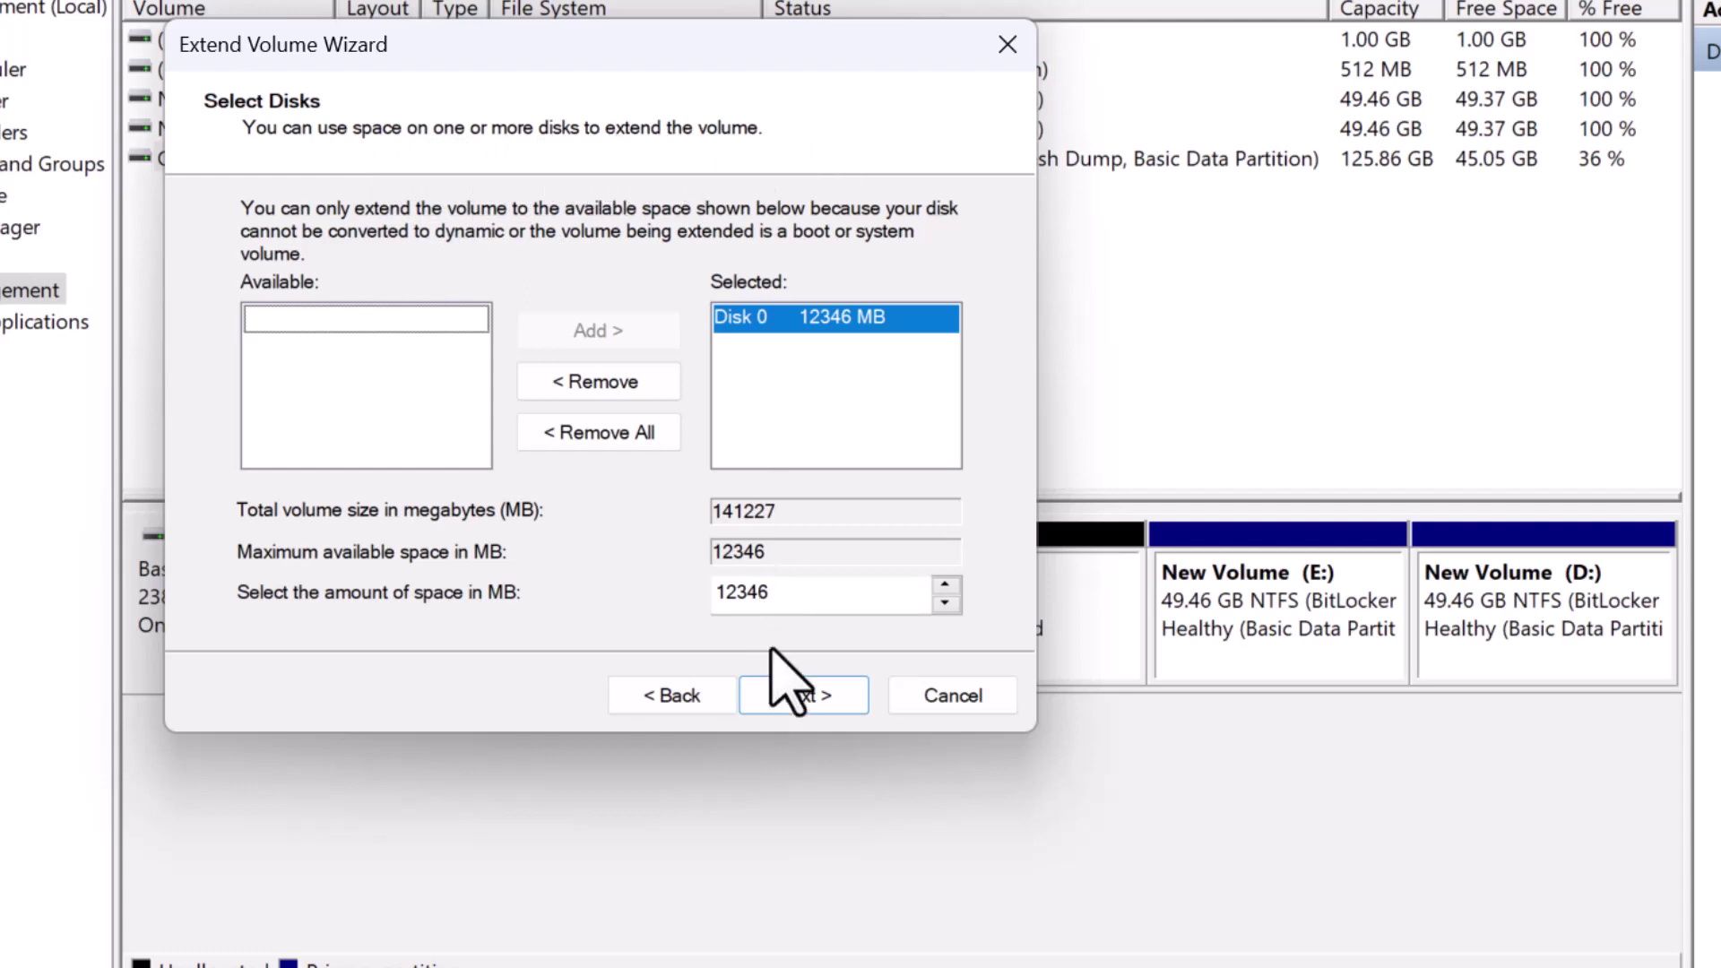
click(802, 697)
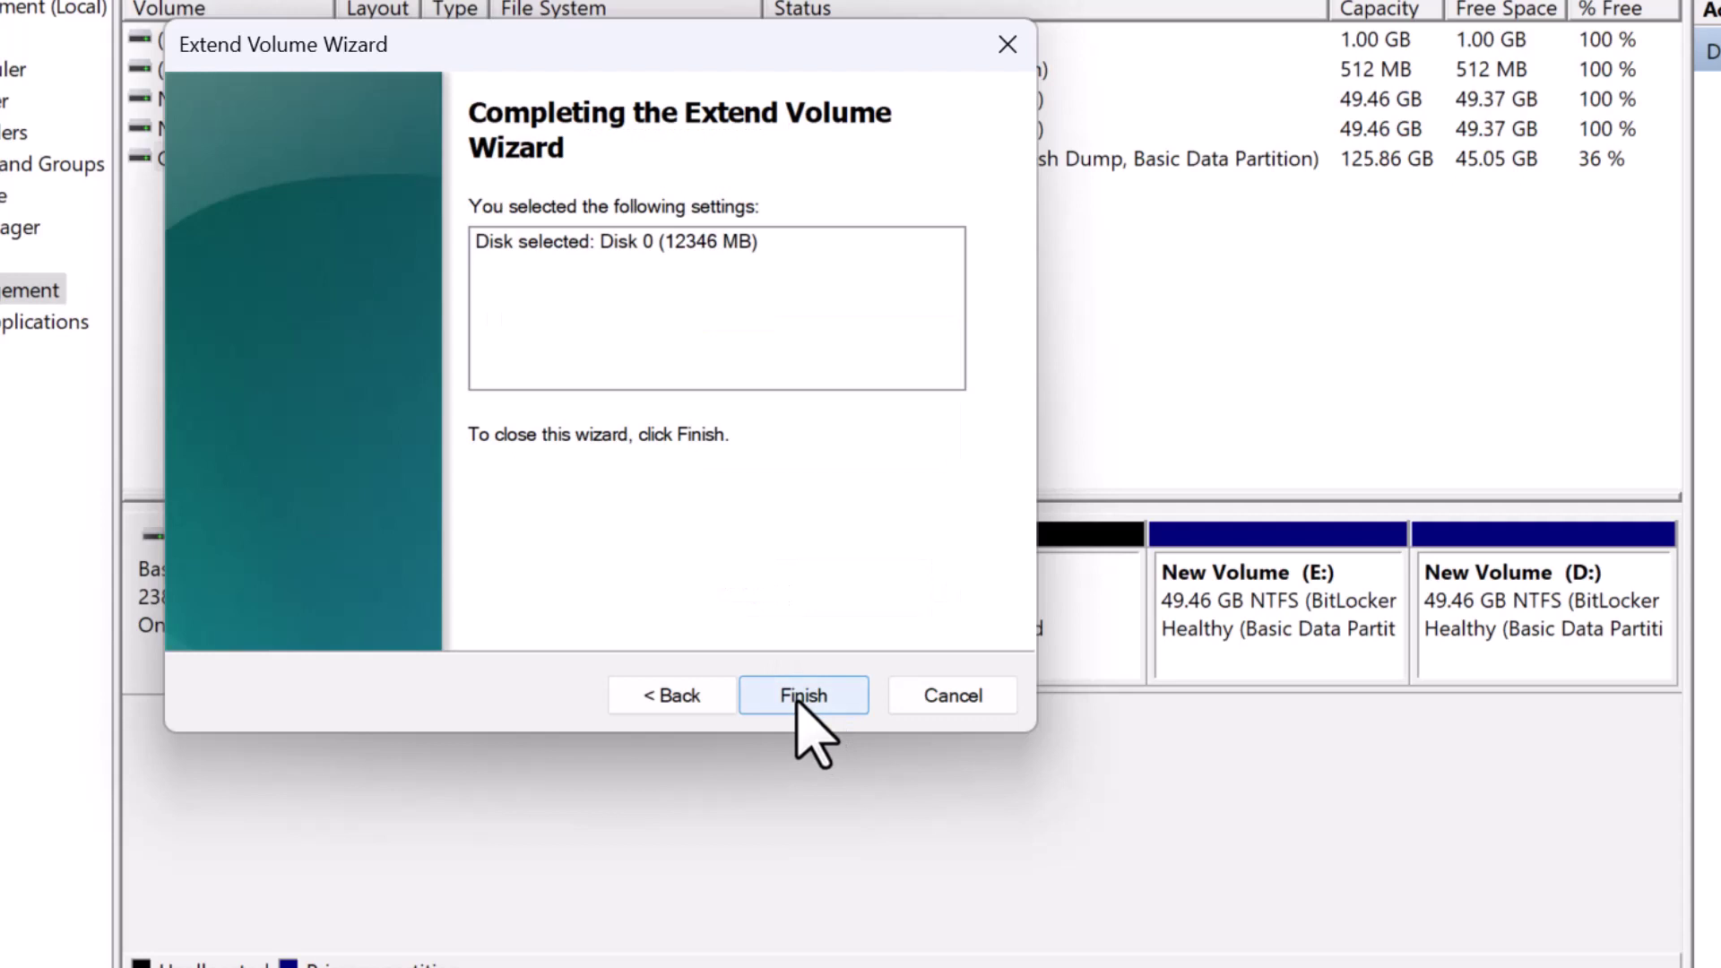
click(796, 703)
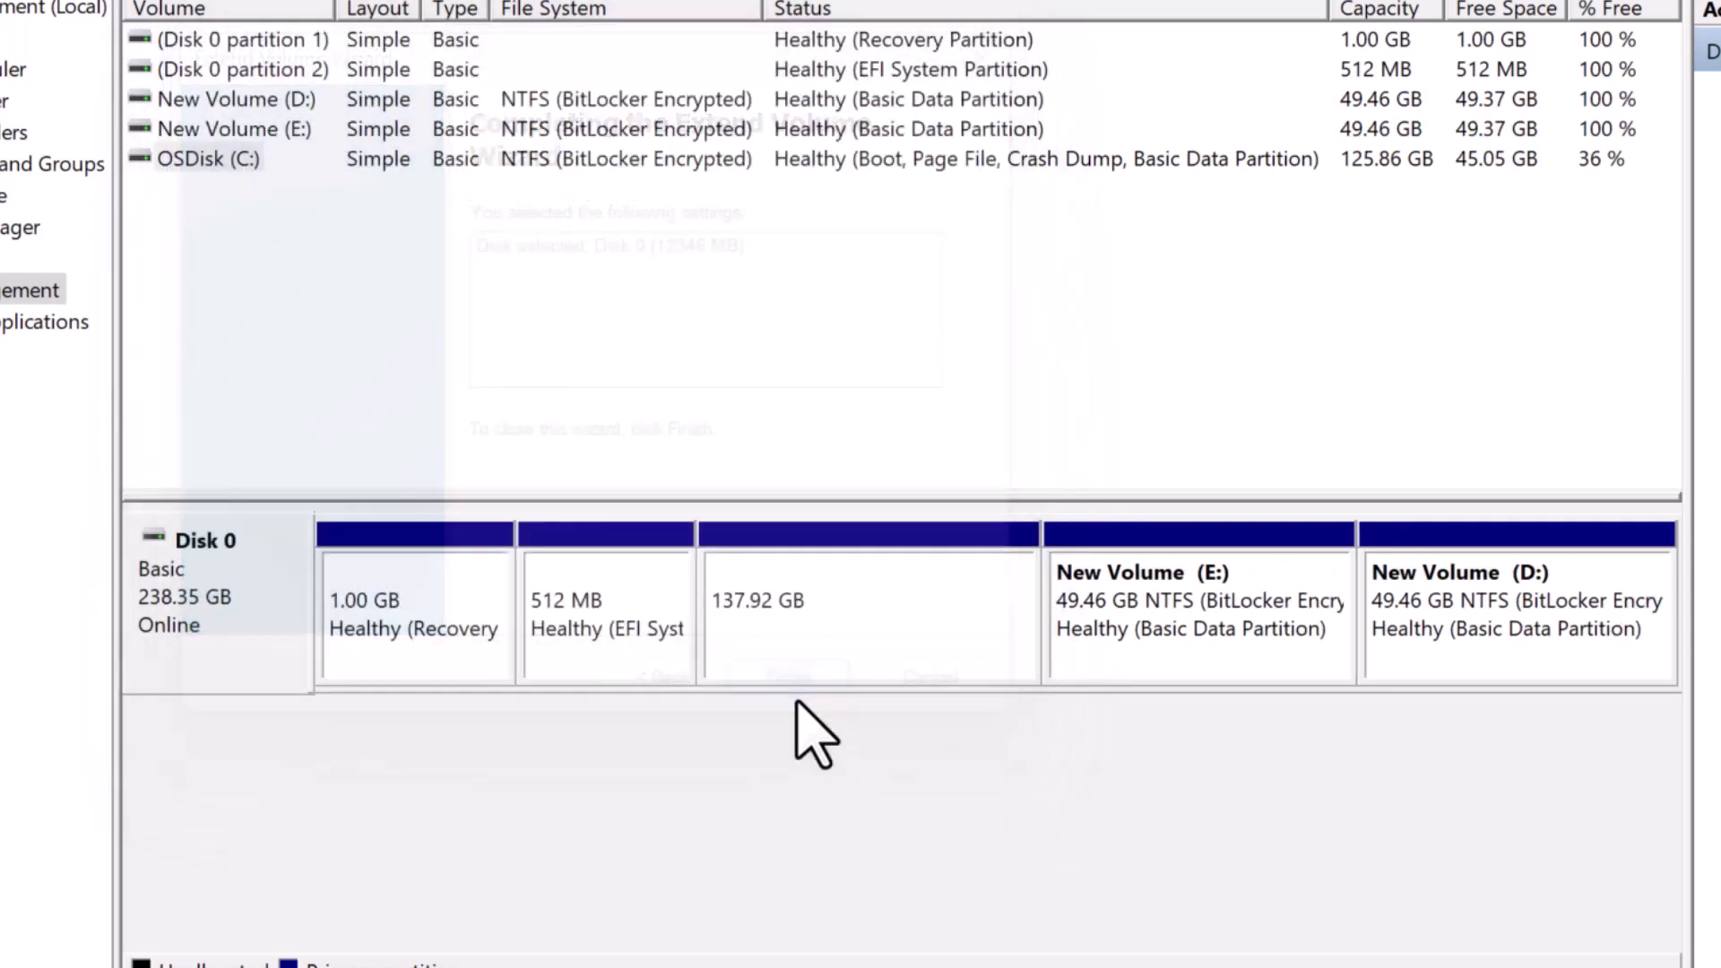